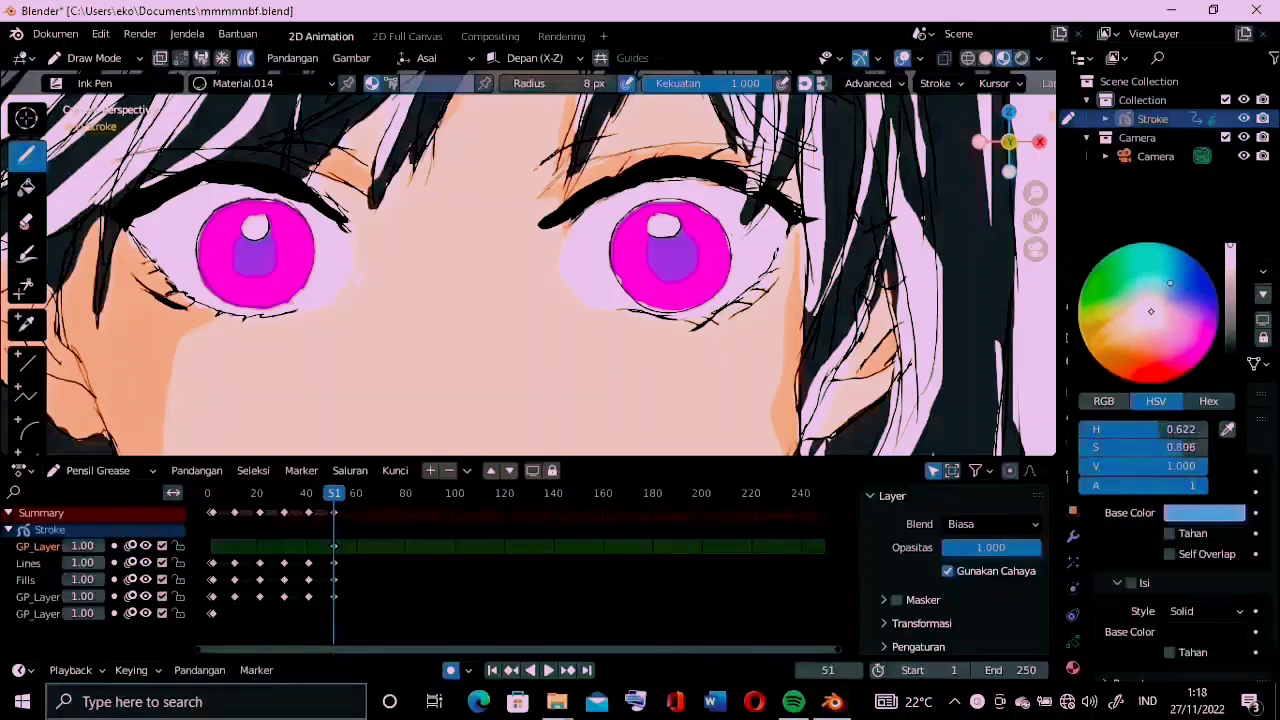
Give Material.014 a light lavender stroke colour and enable a pale pink fill
{"action": "left_click_drag", "start_coordinate": [1150, 311], "coordinate": [1163, 292]}
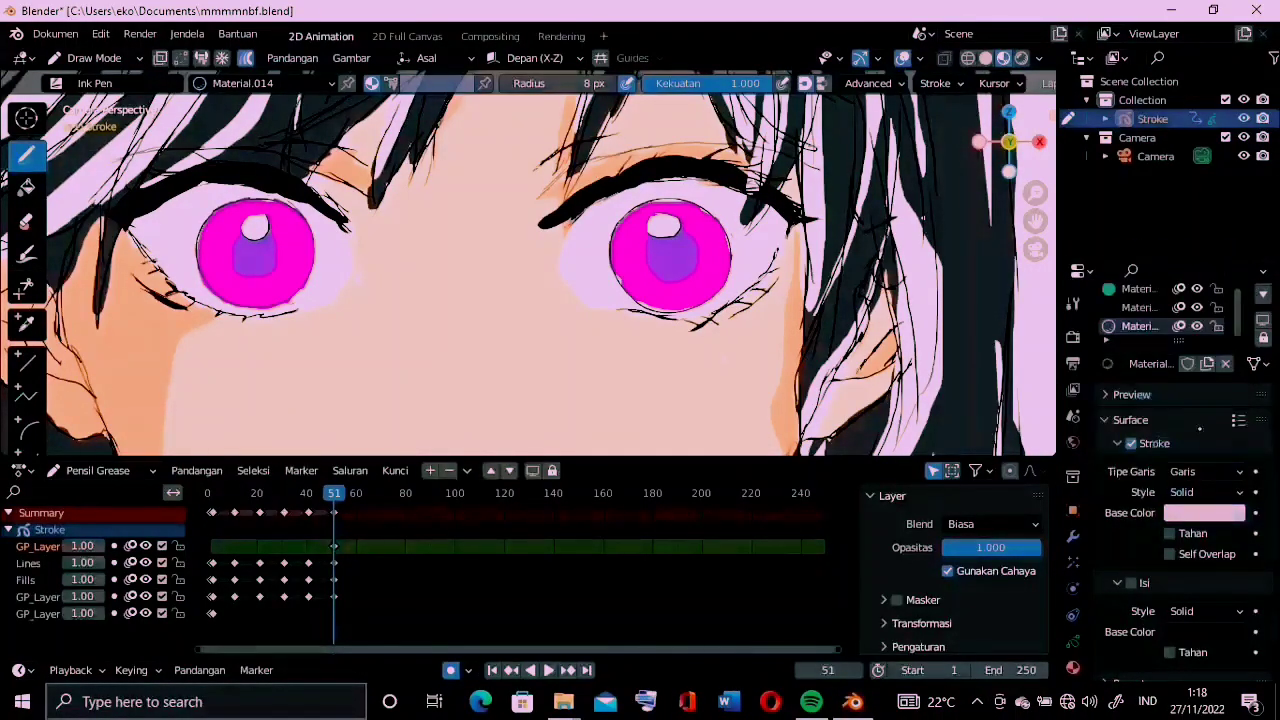
{"action": "left_click", "coordinate": [1204, 512]}
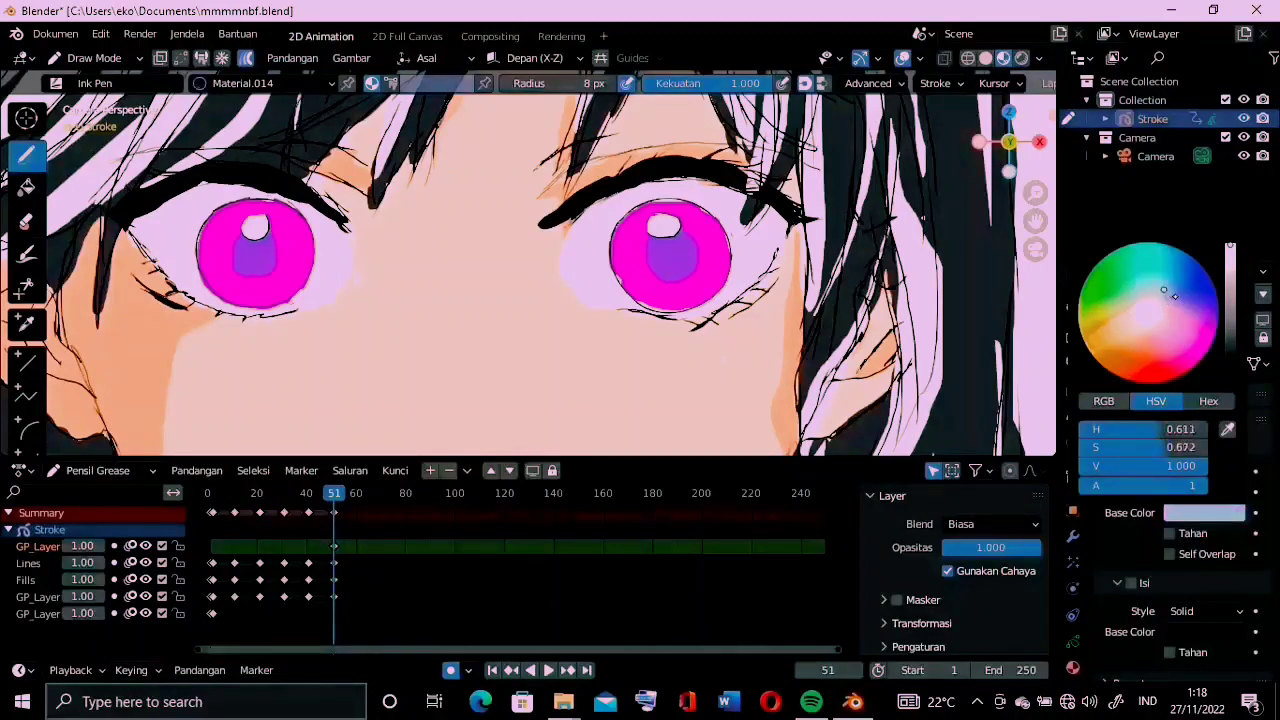
{"action": "left_click", "coordinate": [1204, 631]}
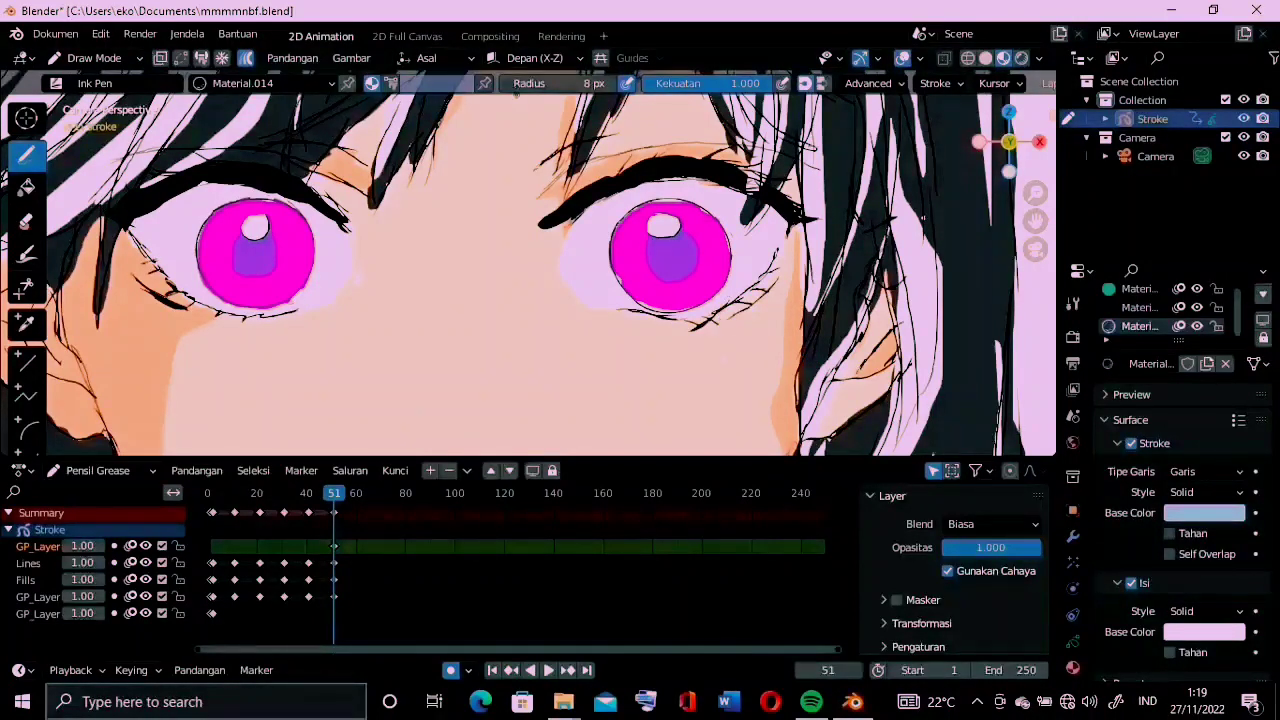
Set the brush radius to 8 px, then 12 px, and reframe the whole face
{"action": "left_click", "coordinate": [516, 86]}
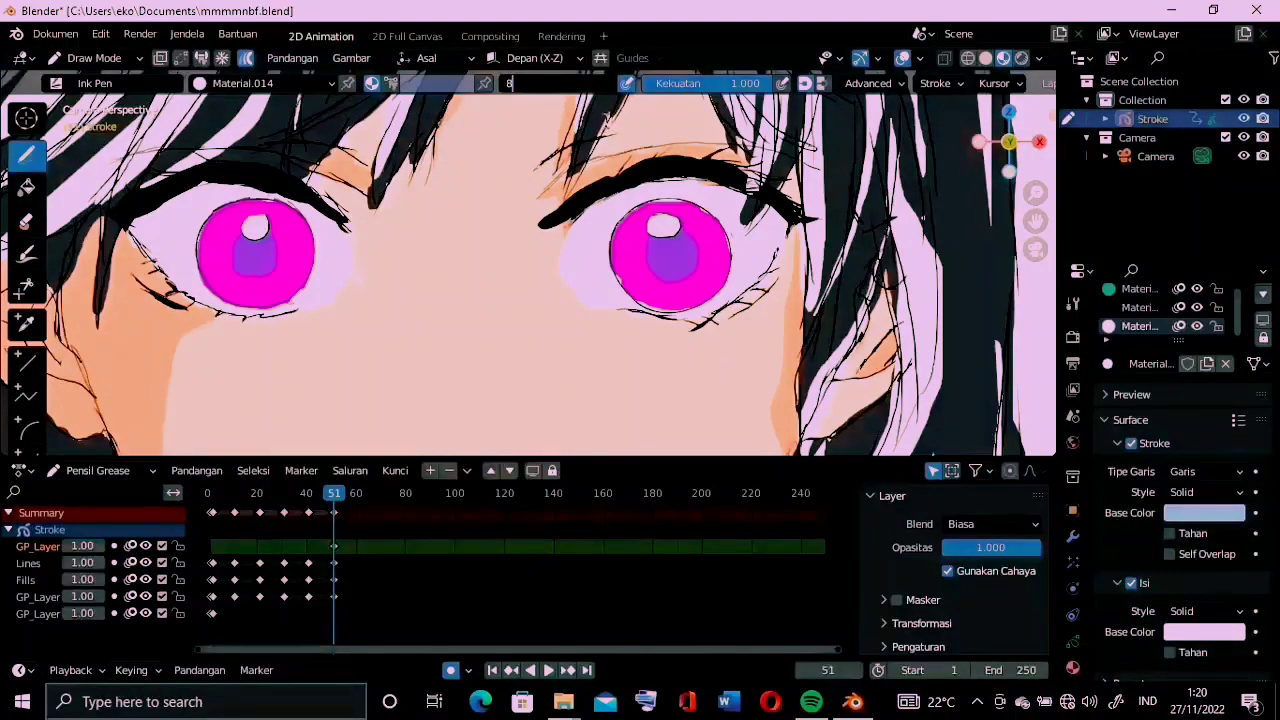
{"action": "key", "text": "Return"}
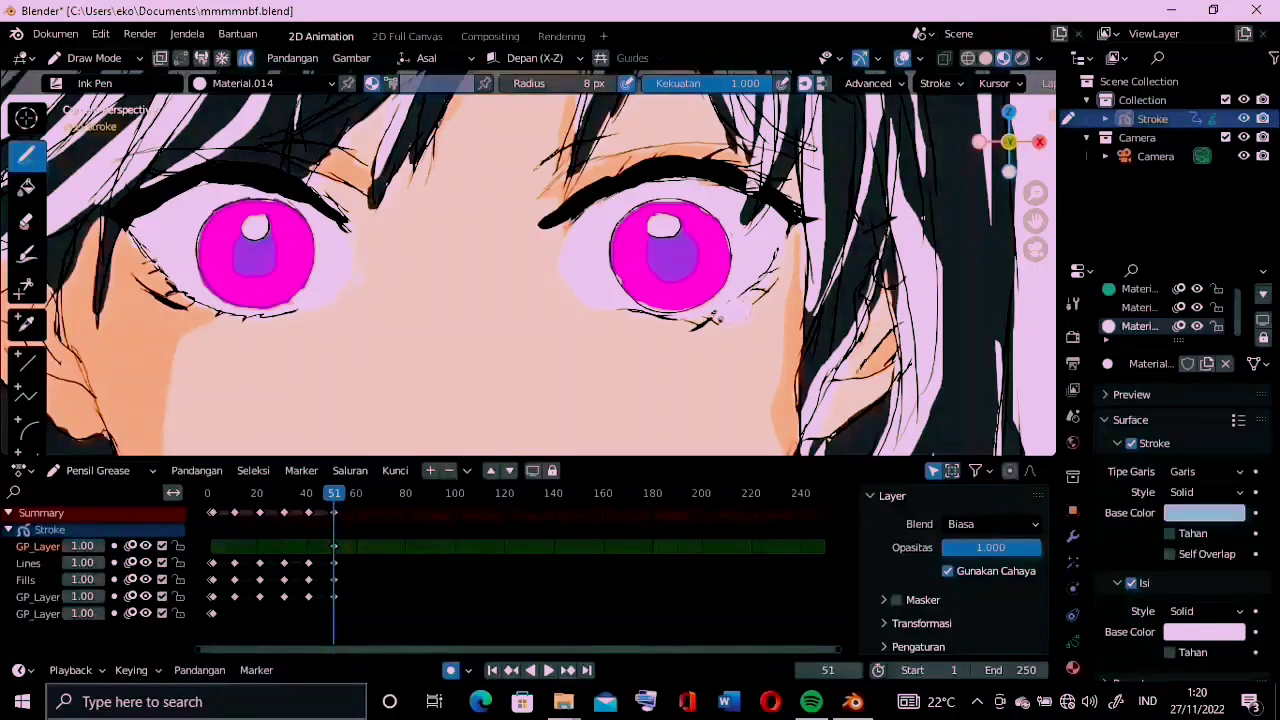
{"action": "left_click_drag", "start_coordinate": [560, 83], "coordinate": [575, 83]}
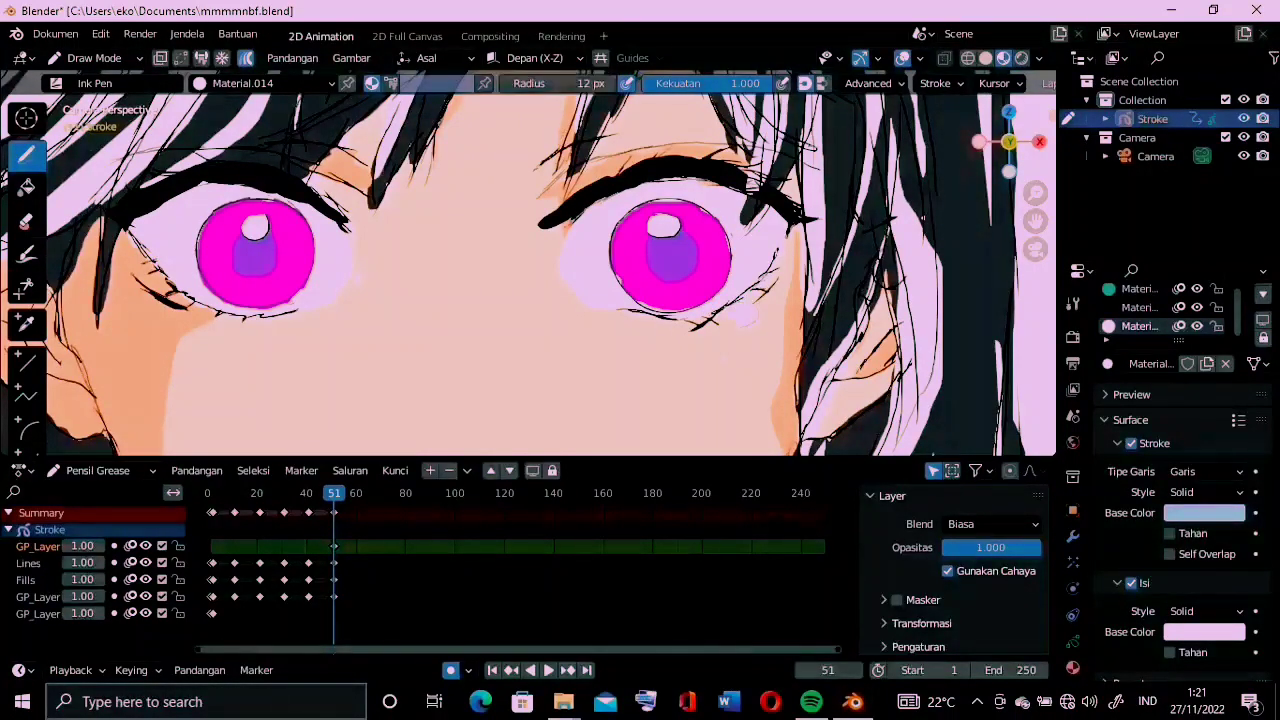
{"action": "left_click_drag", "start_coordinate": [1036, 220], "coordinate": [1116, 150]}
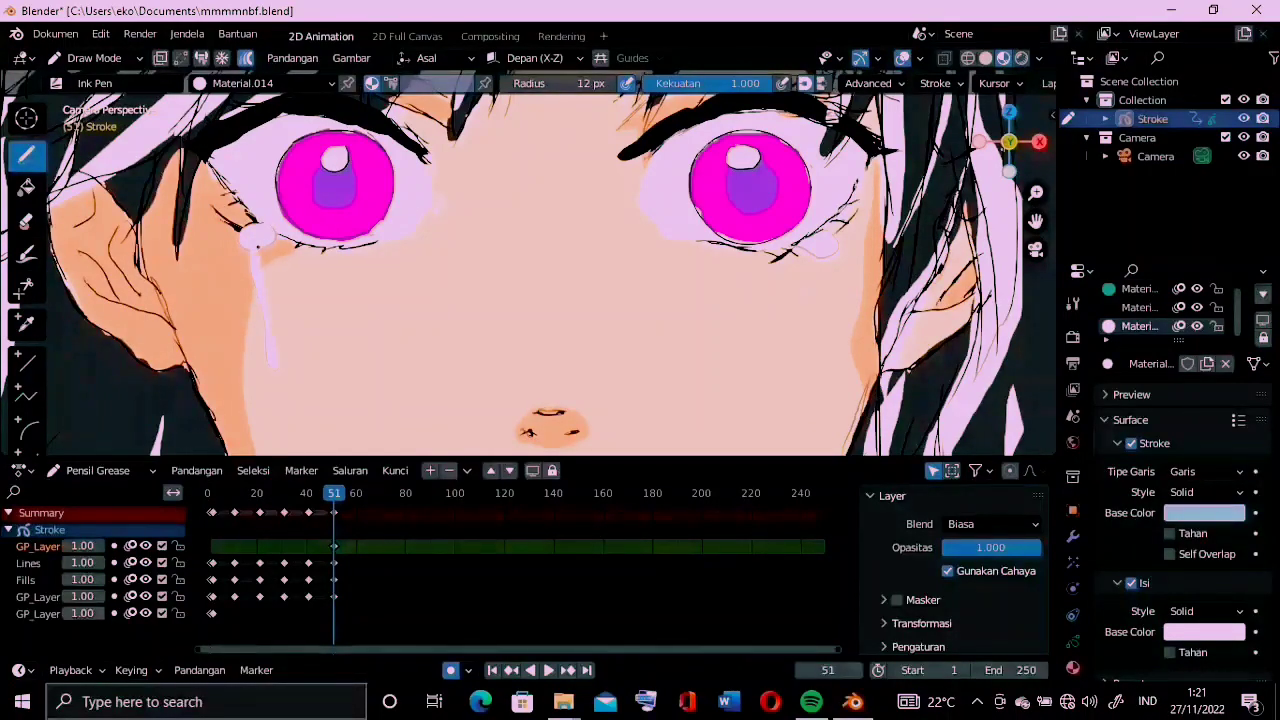
{"action": "left_click_drag", "start_coordinate": [1036, 192], "coordinate": [1020, 290]}
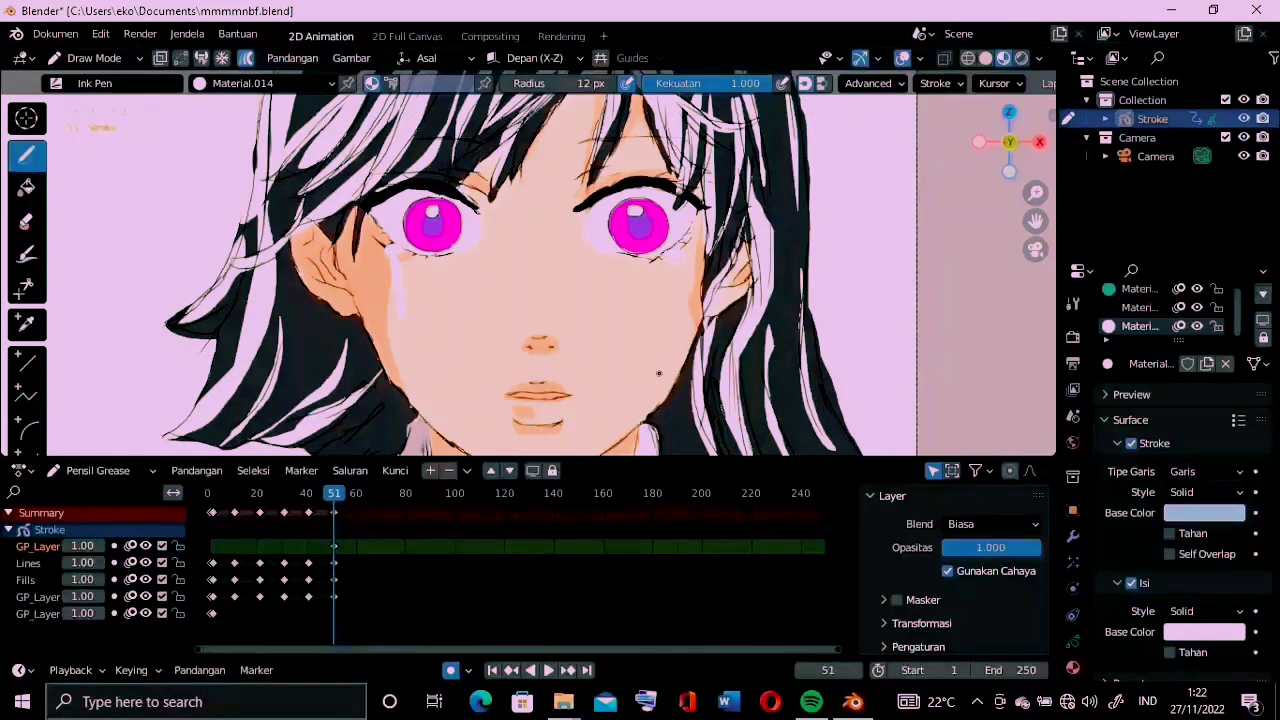
Duplicate the frame-61 keyframes in the Dope Sheet to frame 70
{"action": "left_click", "coordinate": [1127, 381]}
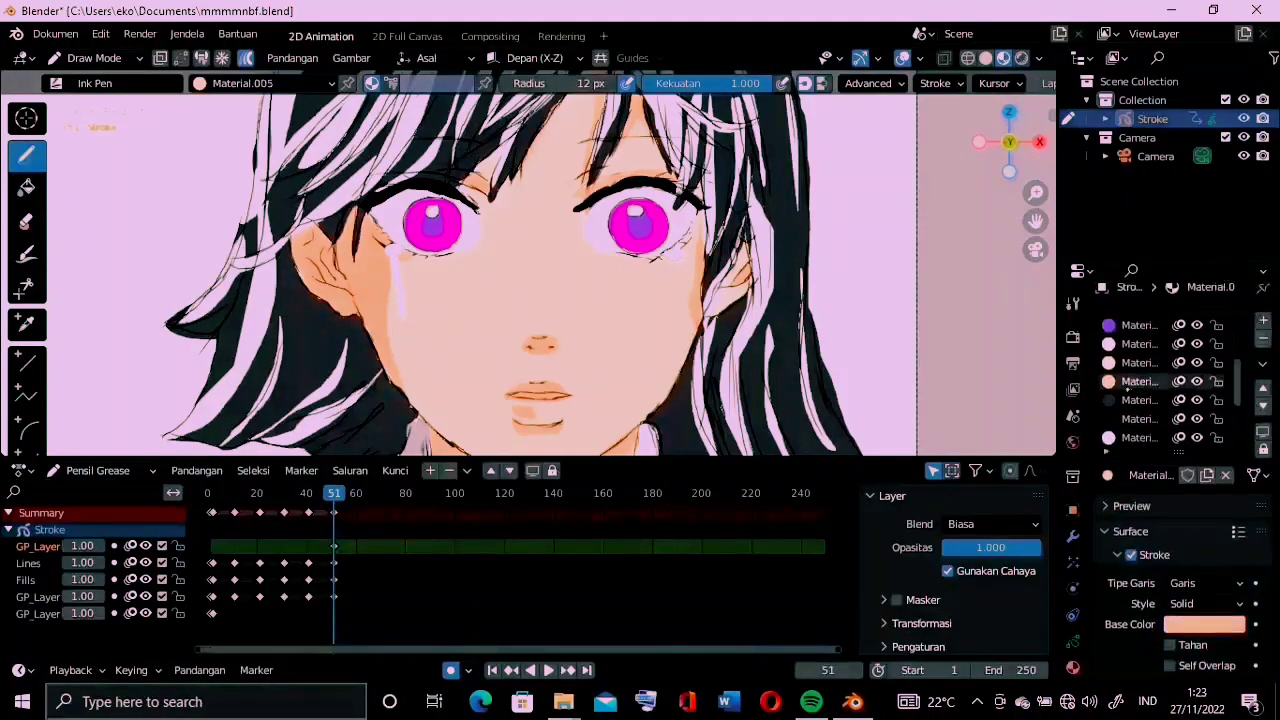
{"action": "key", "text": "y"}
{"action": "key", "text": "u"}
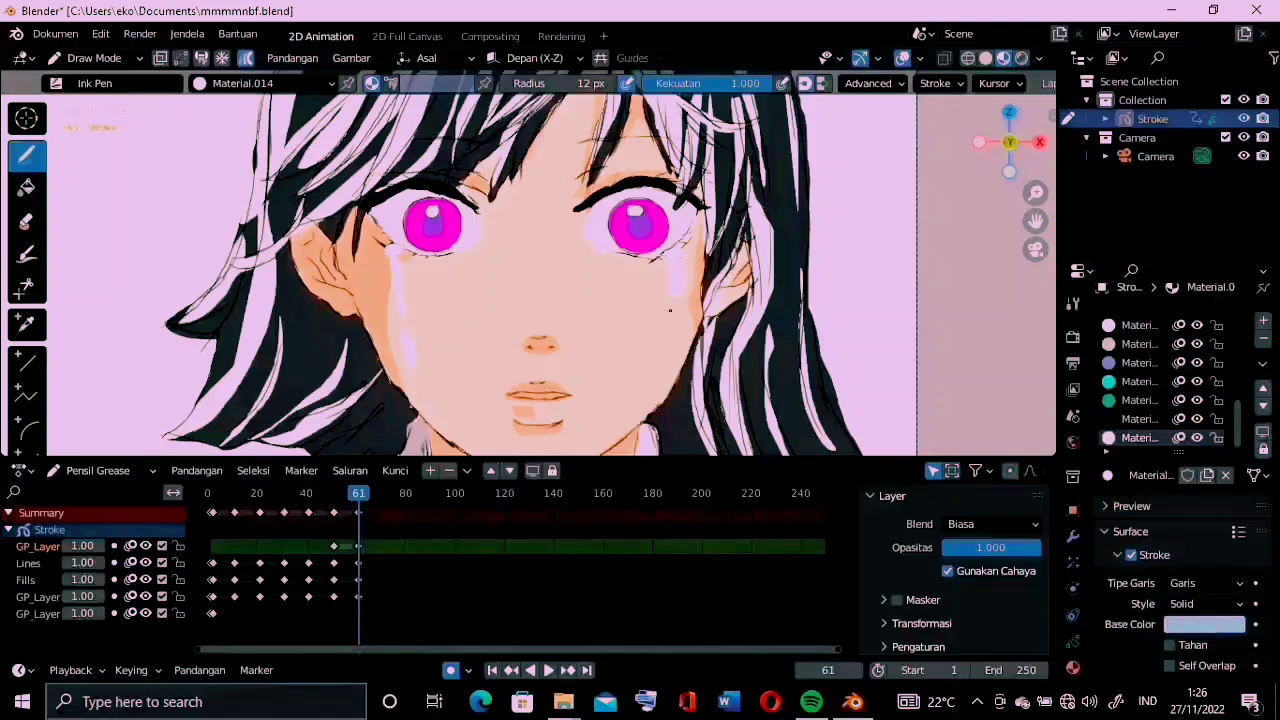
{"action": "left_click", "coordinate": [372, 541]}
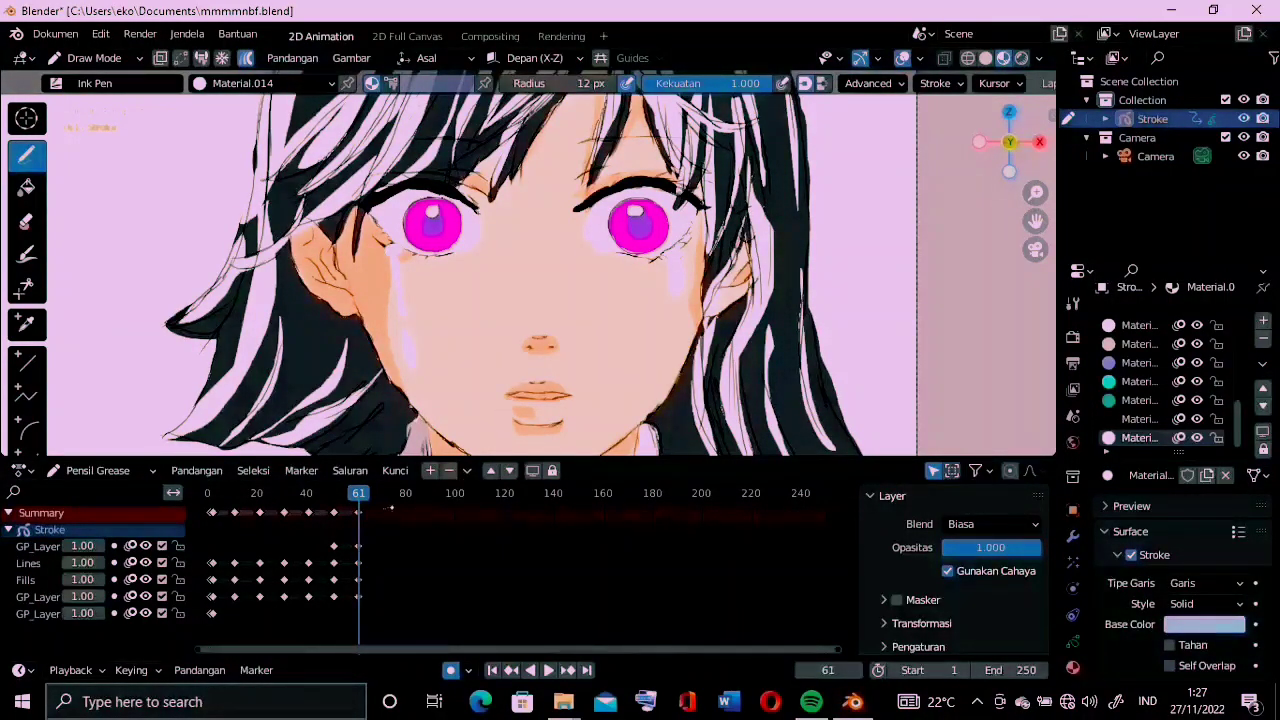
{"action": "key", "text": "shift+d"}
{"action": "left_click", "coordinate": [409, 510]}
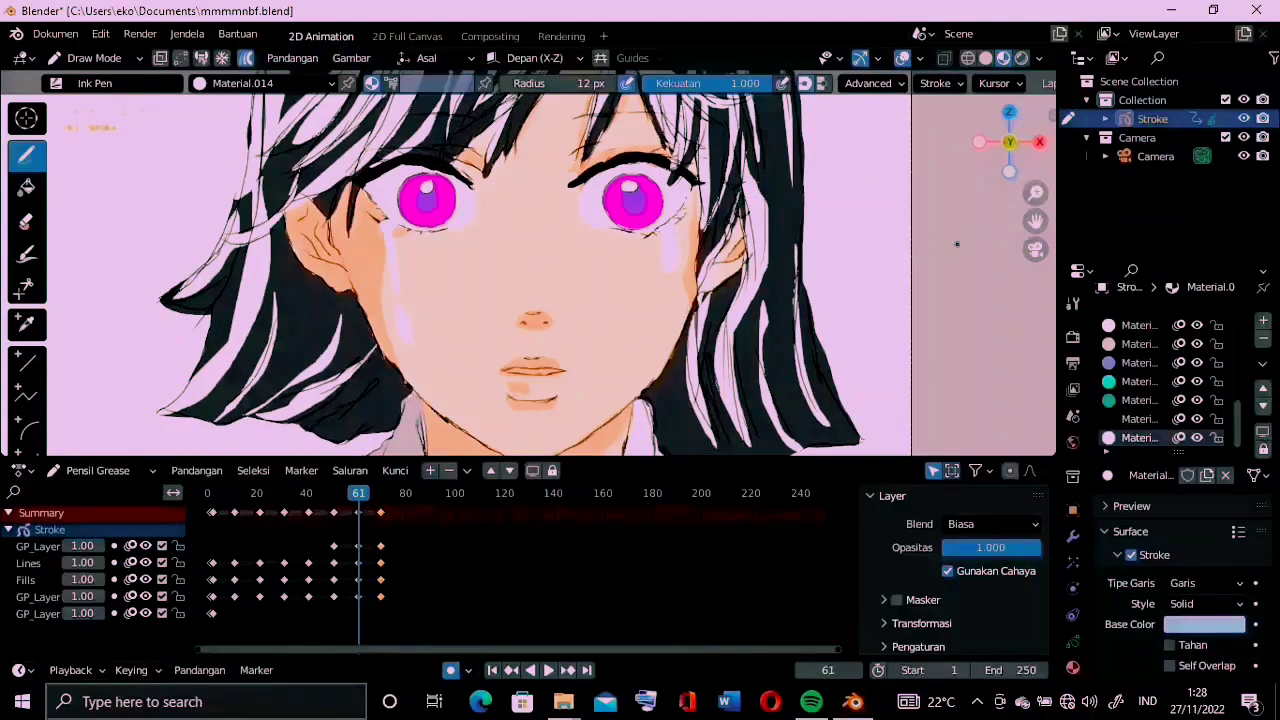
Go to frame 70 and switch the Grease Pencil object into Sculpt Mode
{"action": "middle_click_drag", "start_coordinate": [957, 243], "coordinate": [975, 280], "text": "shift"}
{"action": "scroll", "coordinate": [975, 280], "scroll_direction": "up", "scroll_amount": 3}
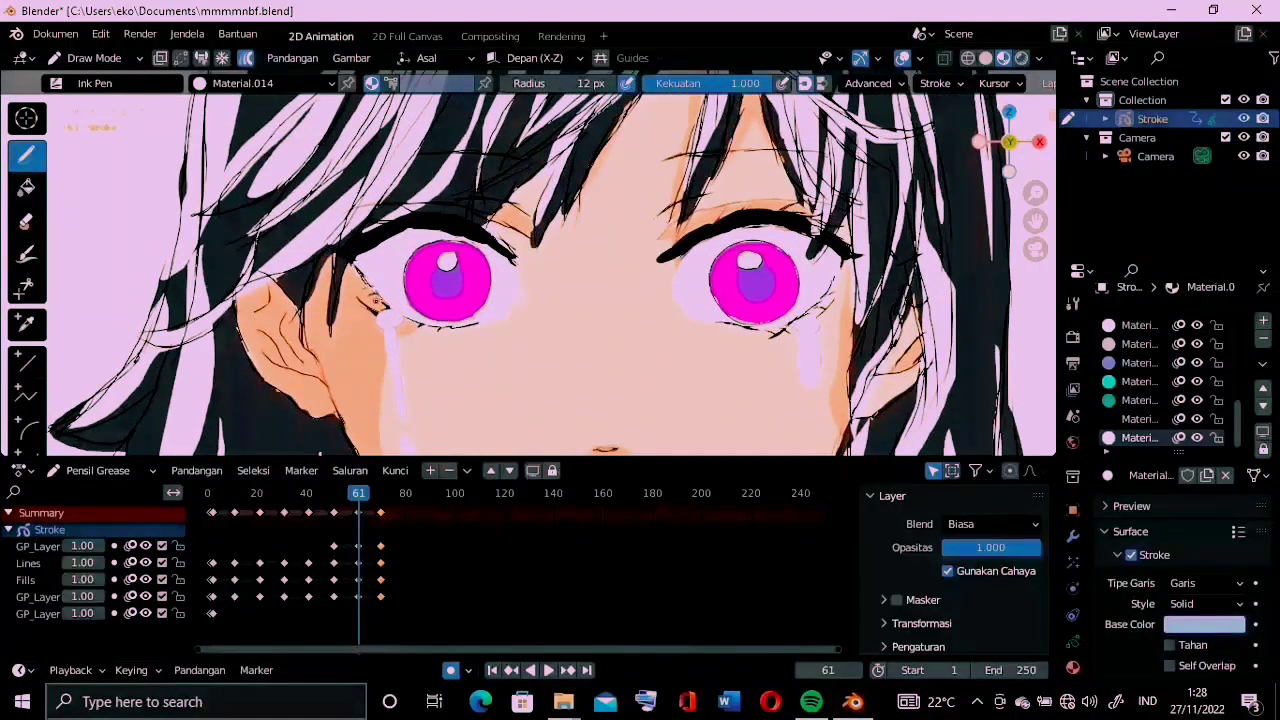
{"action": "left_click", "coordinate": [383, 493]}
{"action": "key", "text": "ctrl+Tab"}
{"action": "left_click", "coordinate": [514, 306]}
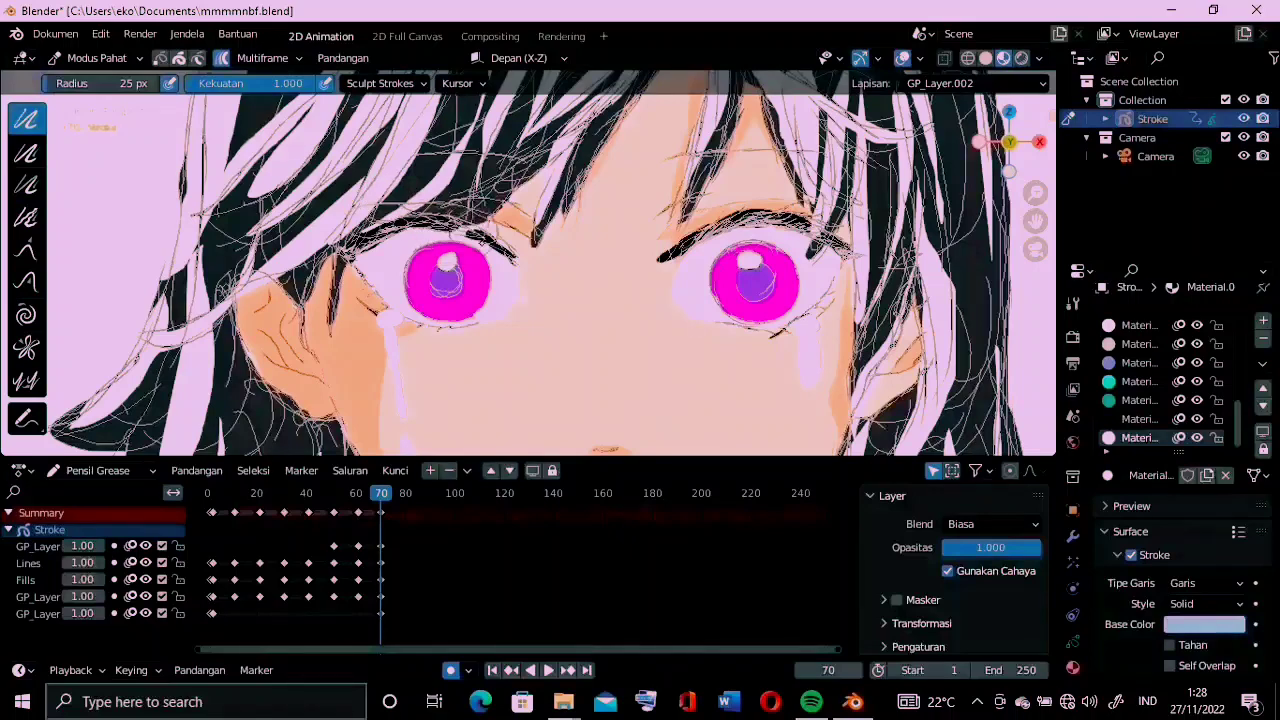
Switch back to Draw Mode and try the soft eraser in camera view
{"action": "left_click", "coordinate": [420, 360]}
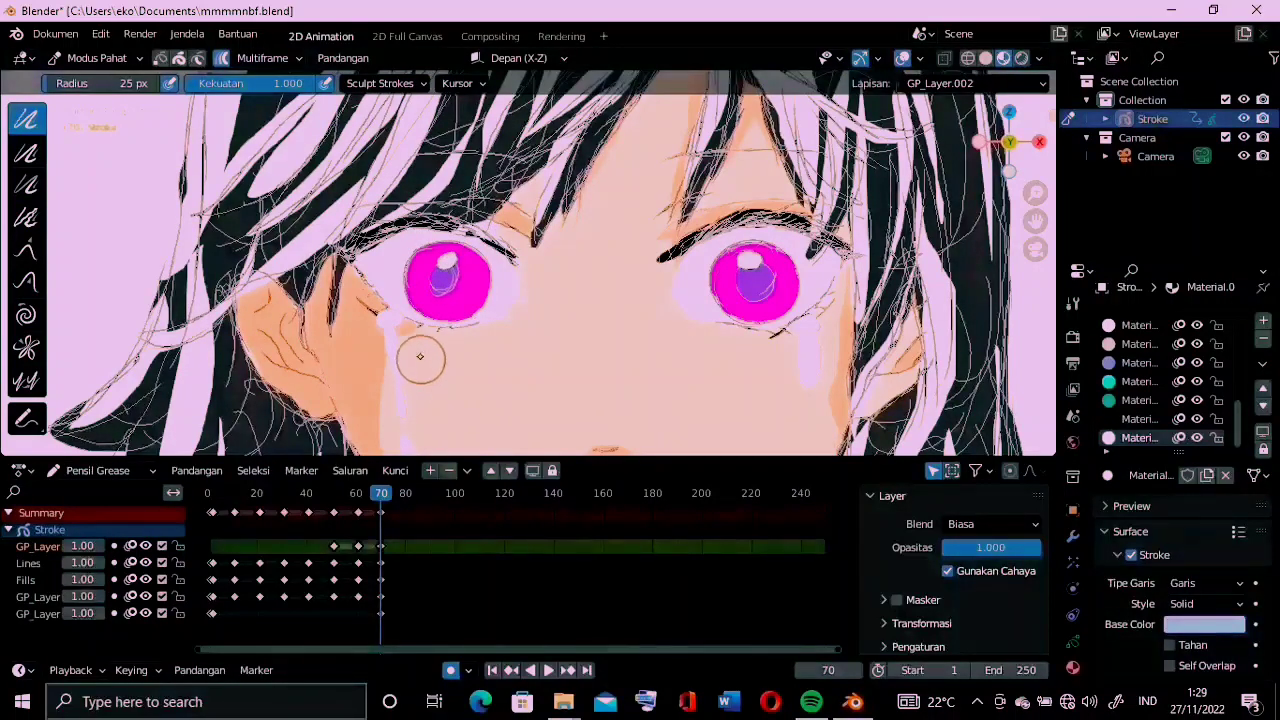
{"action": "key", "text": "ctrl+Tab"}
{"action": "left_click", "coordinate": [271, 149]}
{"action": "left_click_drag", "start_coordinate": [1044, 245], "coordinate": [1039, 221]}
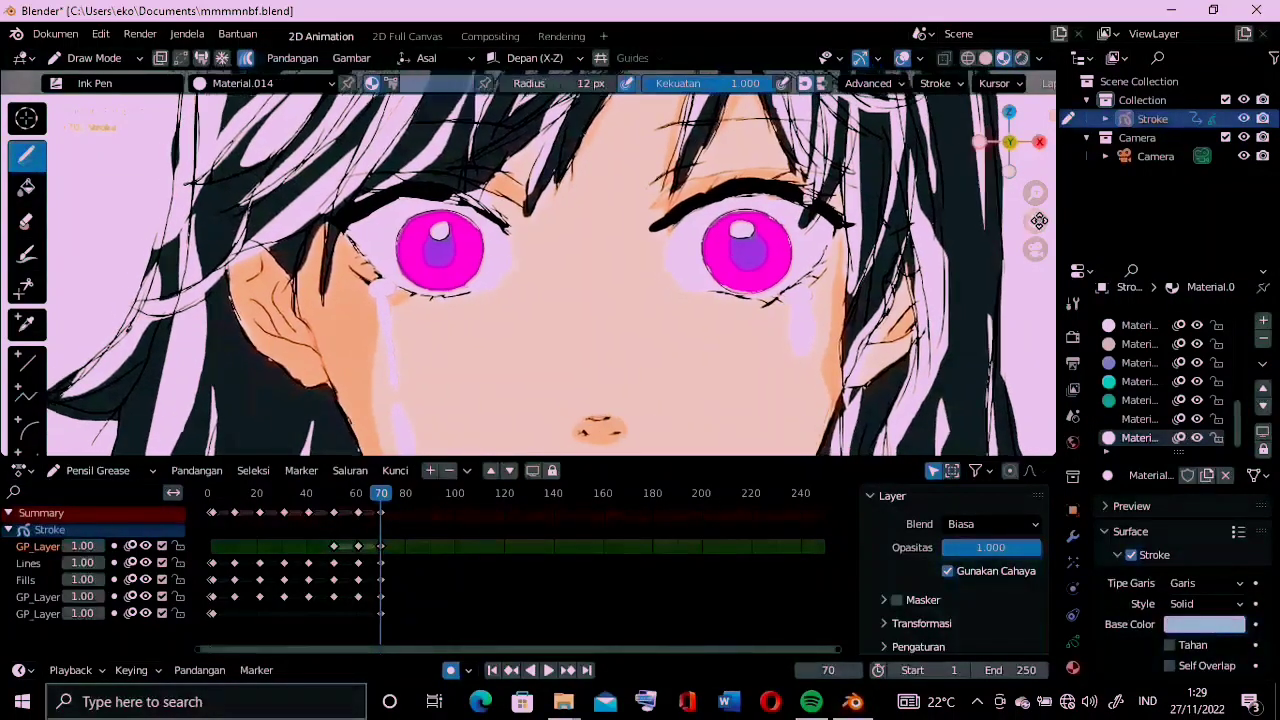
{"action": "scroll", "coordinate": [450, 290], "scroll_direction": "up", "scroll_amount": 2}
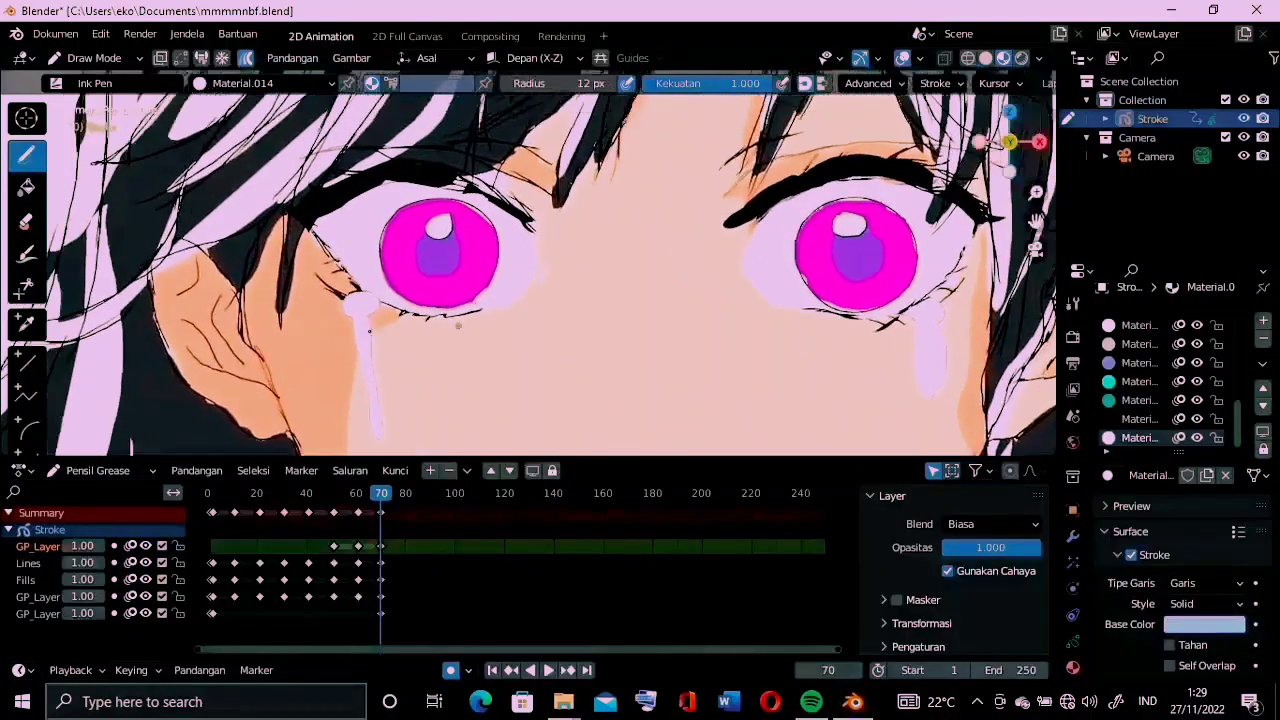
{"action": "key", "text": "e"}
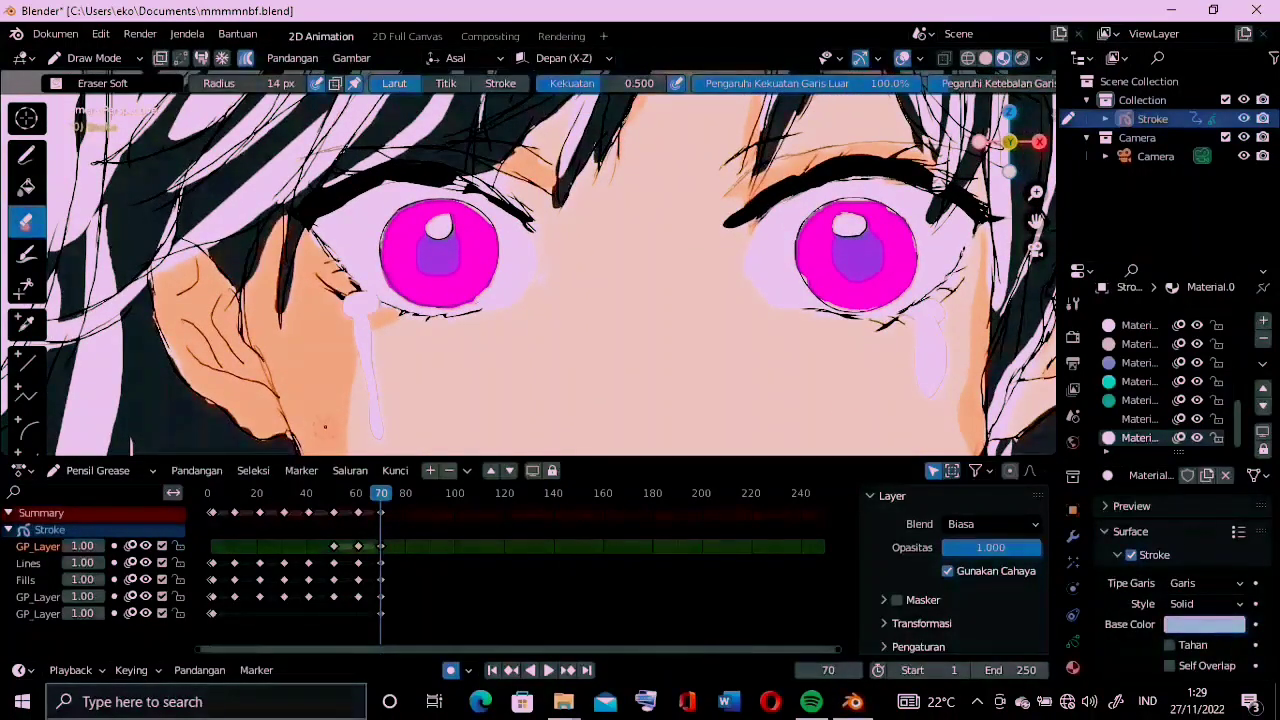
{"action": "key", "text": "KP_0"}
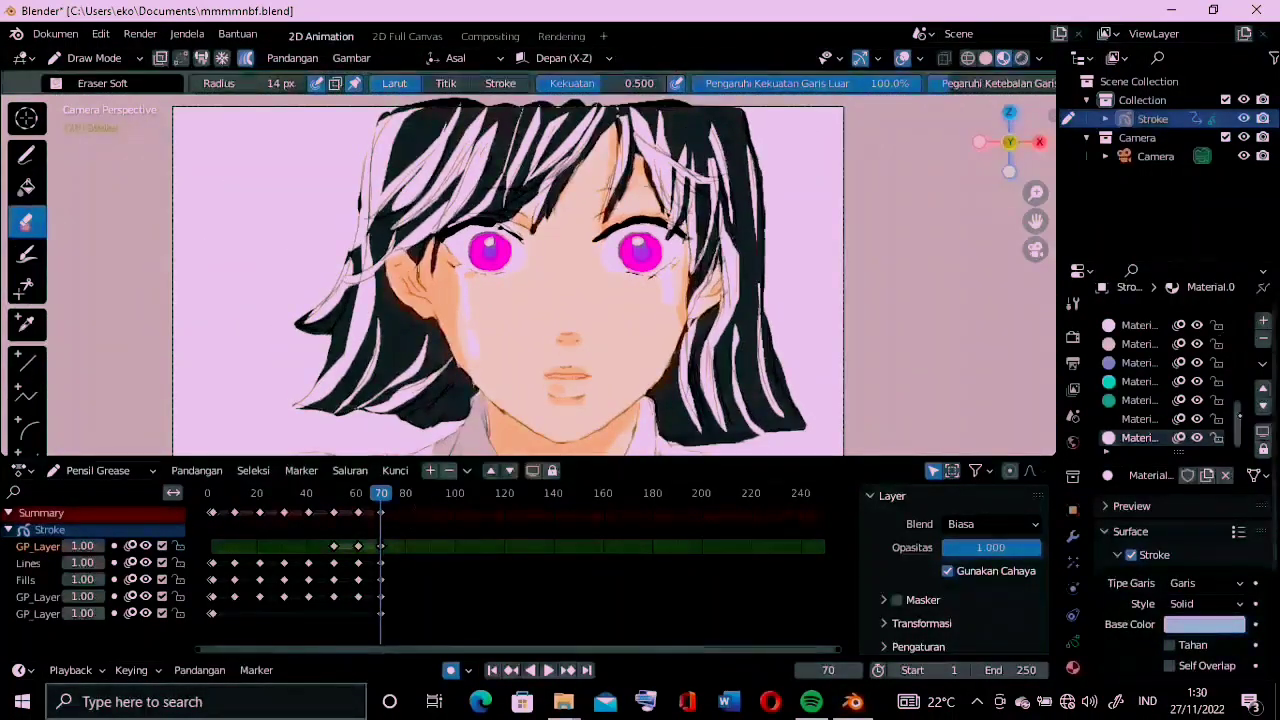
Pick pink Material.004 with the Ink Pen, preview playback, and return to frame 70
{"action": "left_click", "coordinate": [1140, 343]}
{"action": "key", "text": "d"}
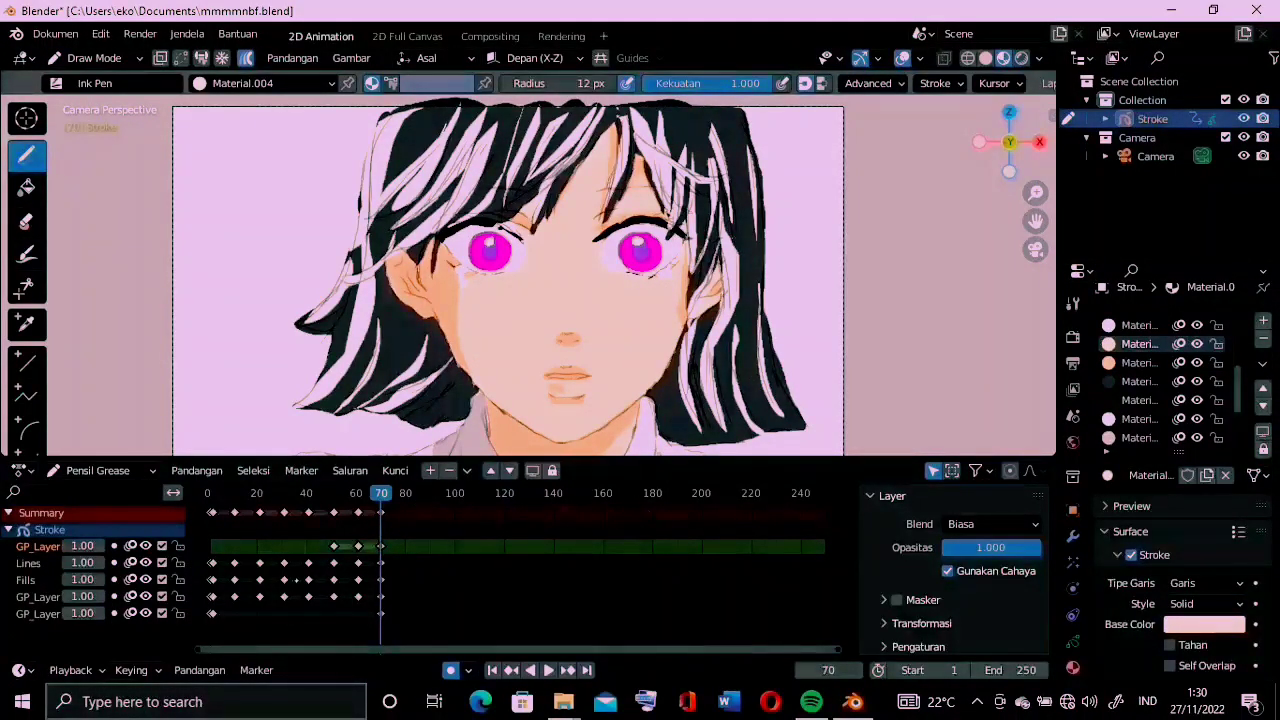
{"action": "key", "text": "space"}
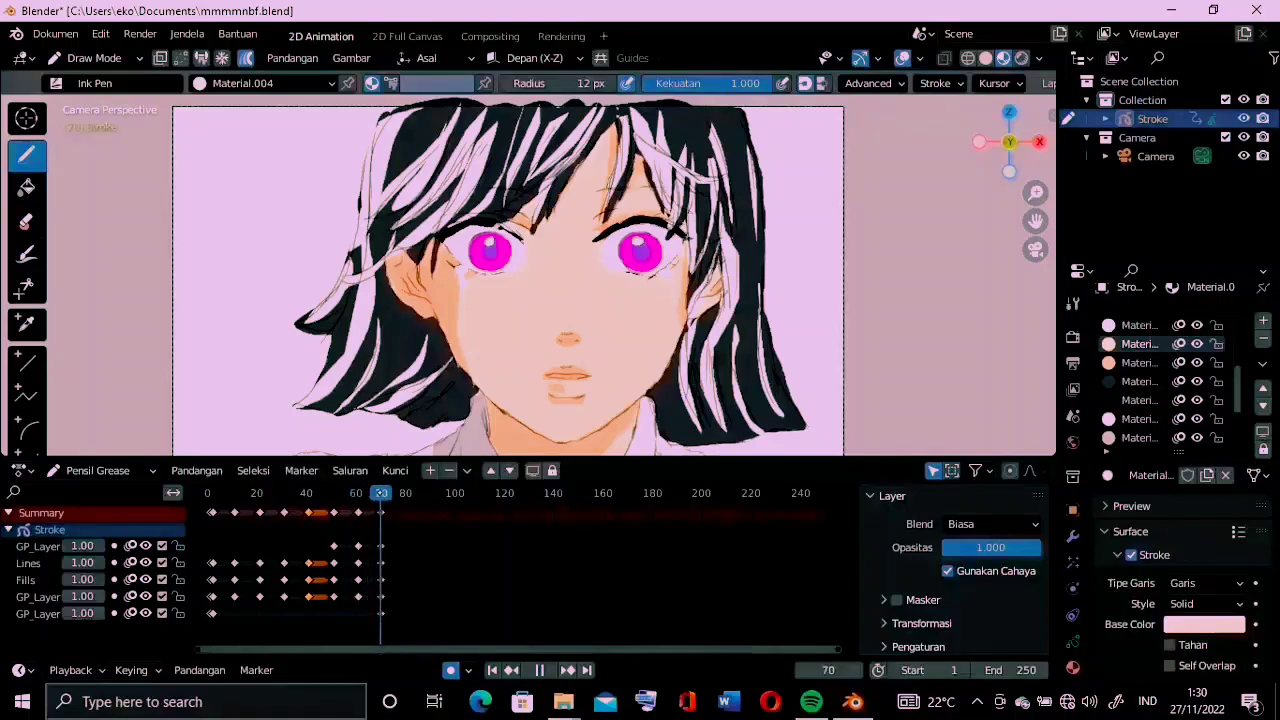
{"action": "key", "text": "space"}
{"action": "key", "text": "Left"}
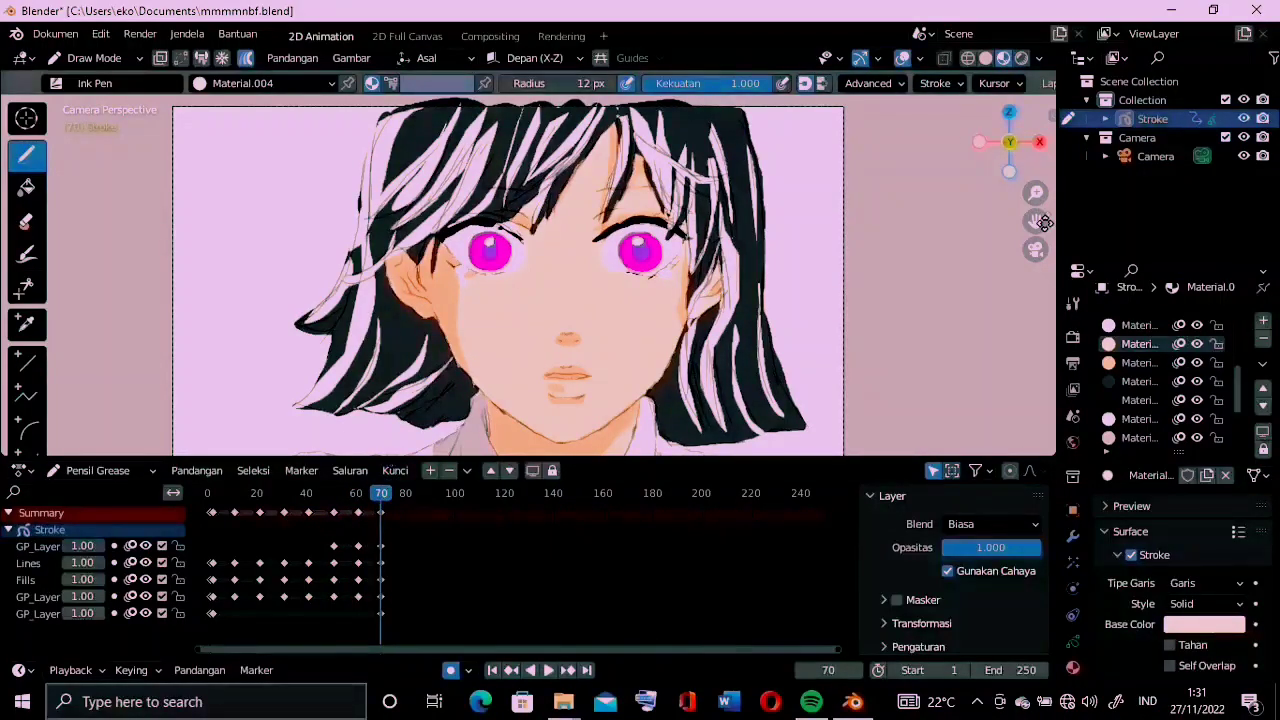
{"action": "scroll", "coordinate": [560, 300], "scroll_direction": "up", "scroll_amount": 3}
{"action": "scroll", "coordinate": [560, 300], "scroll_direction": "up", "scroll_amount": 4}
{"action": "scroll", "coordinate": [560, 300], "scroll_direction": "down", "scroll_amount": 1}
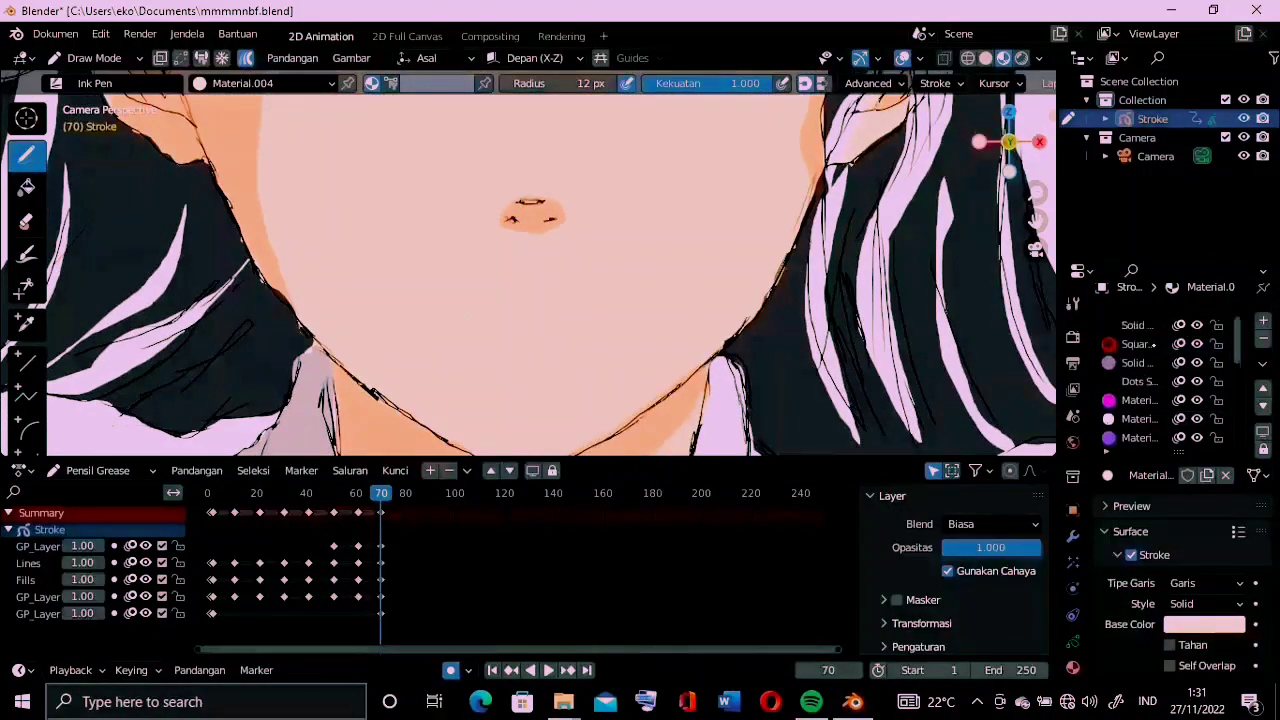
Draw a test smile line under the nose, then undo the mouth strokes
{"action": "key", "text": "ctrl+z"}
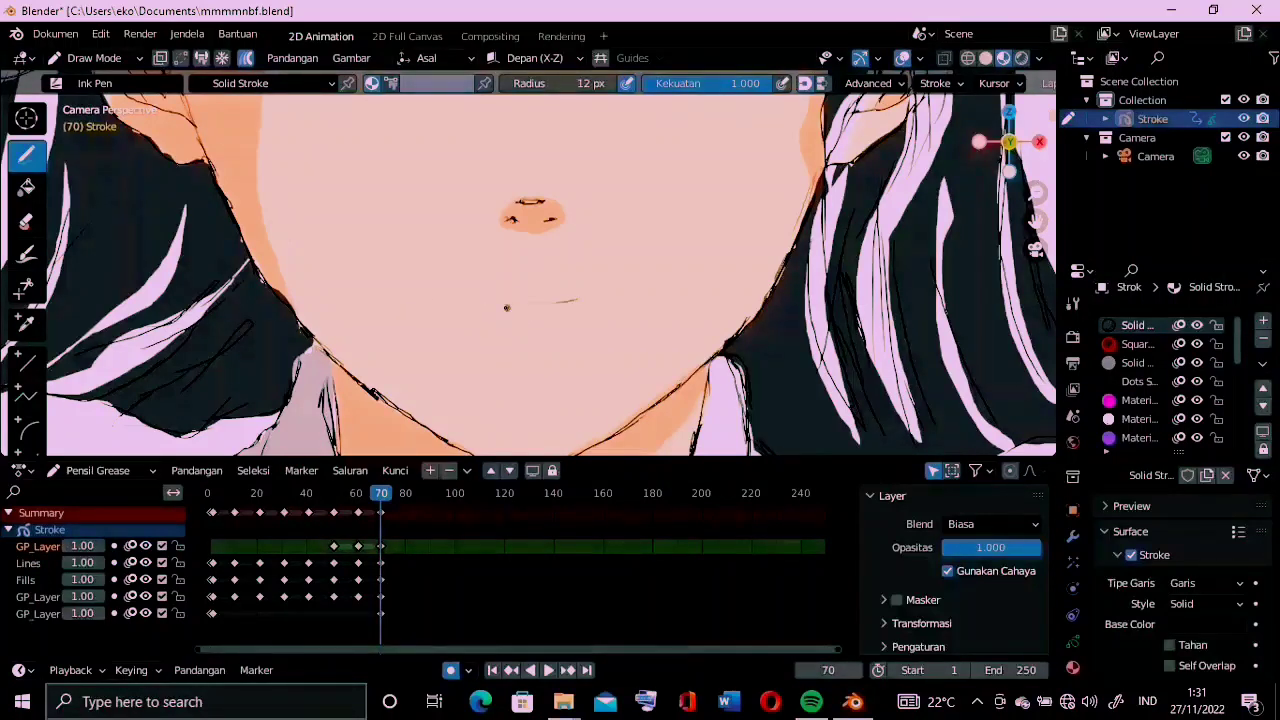
{"action": "left_click_drag", "start_coordinate": [506, 307], "coordinate": [478, 301]}
{"action": "scroll", "coordinate": [590, 286], "scroll_direction": "down", "scroll_amount": 5}
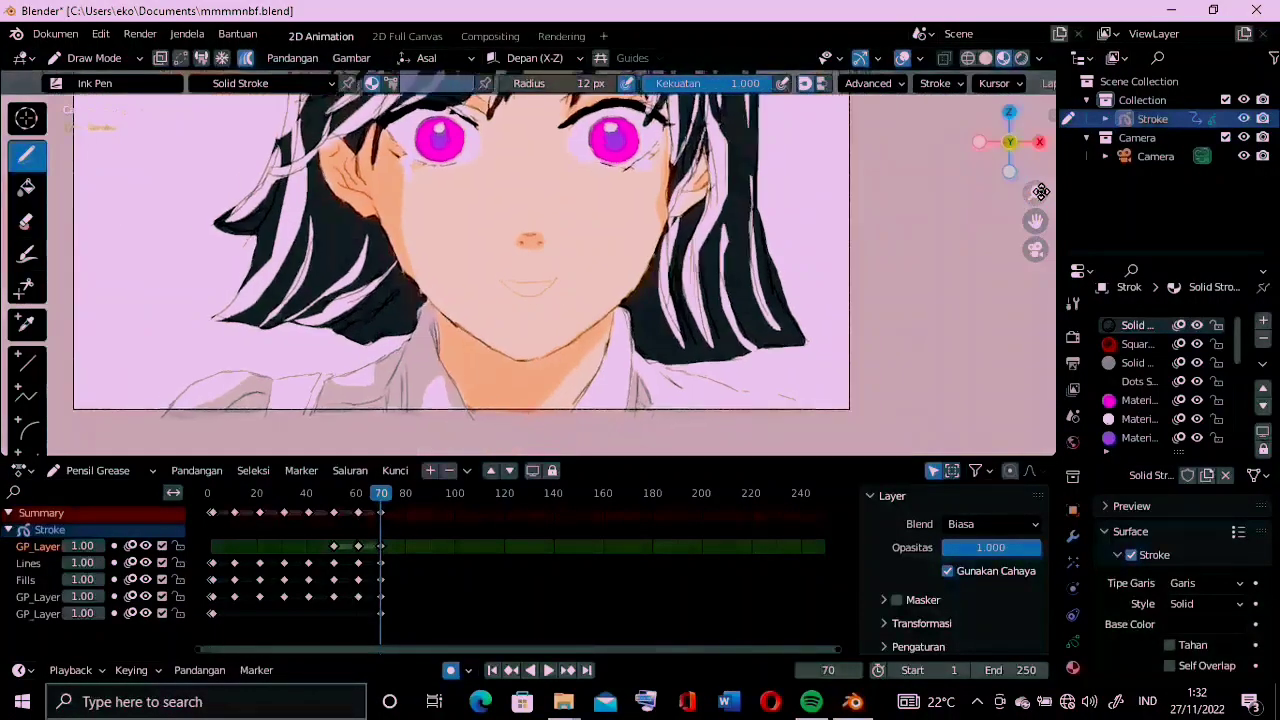
{"action": "scroll", "coordinate": [590, 286], "scroll_direction": "up", "scroll_amount": 6}
{"action": "key", "text": "ctrl+z"}
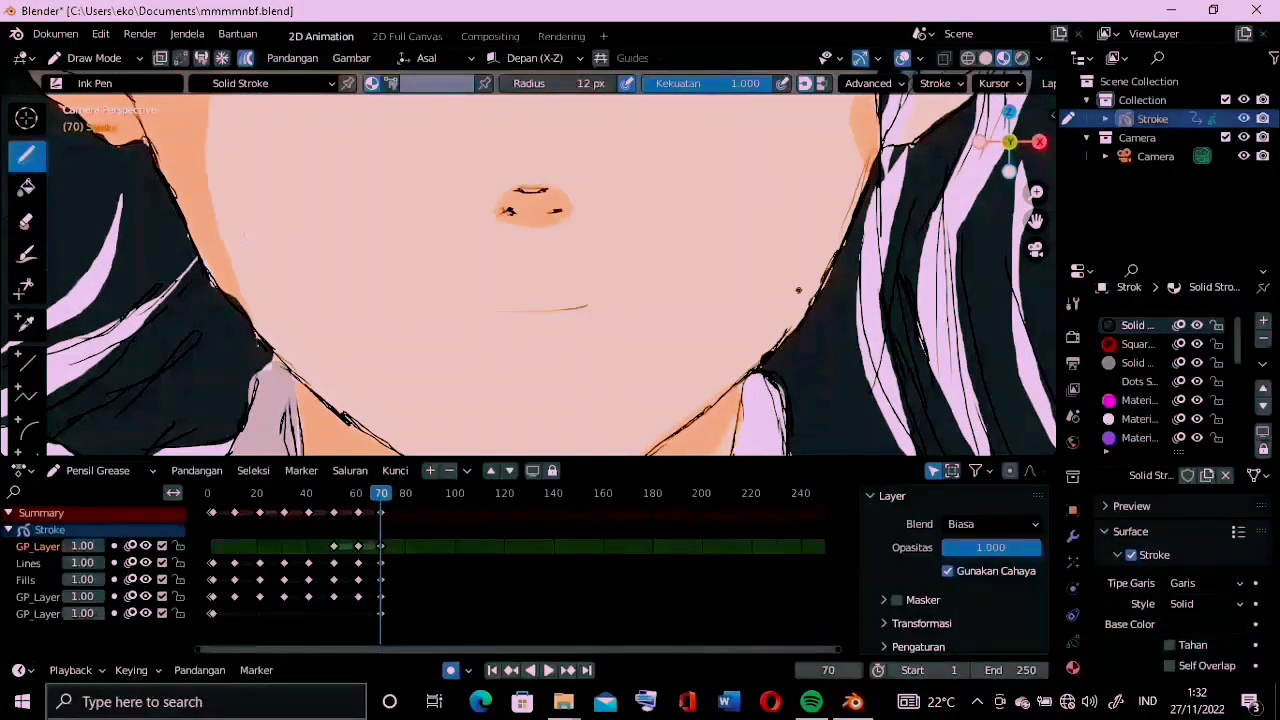
{"action": "key", "text": "ctrl+z"}
Redraw the mouth as a single curved line
{"action": "left_click_drag", "start_coordinate": [516, 319], "coordinate": [609, 316]}
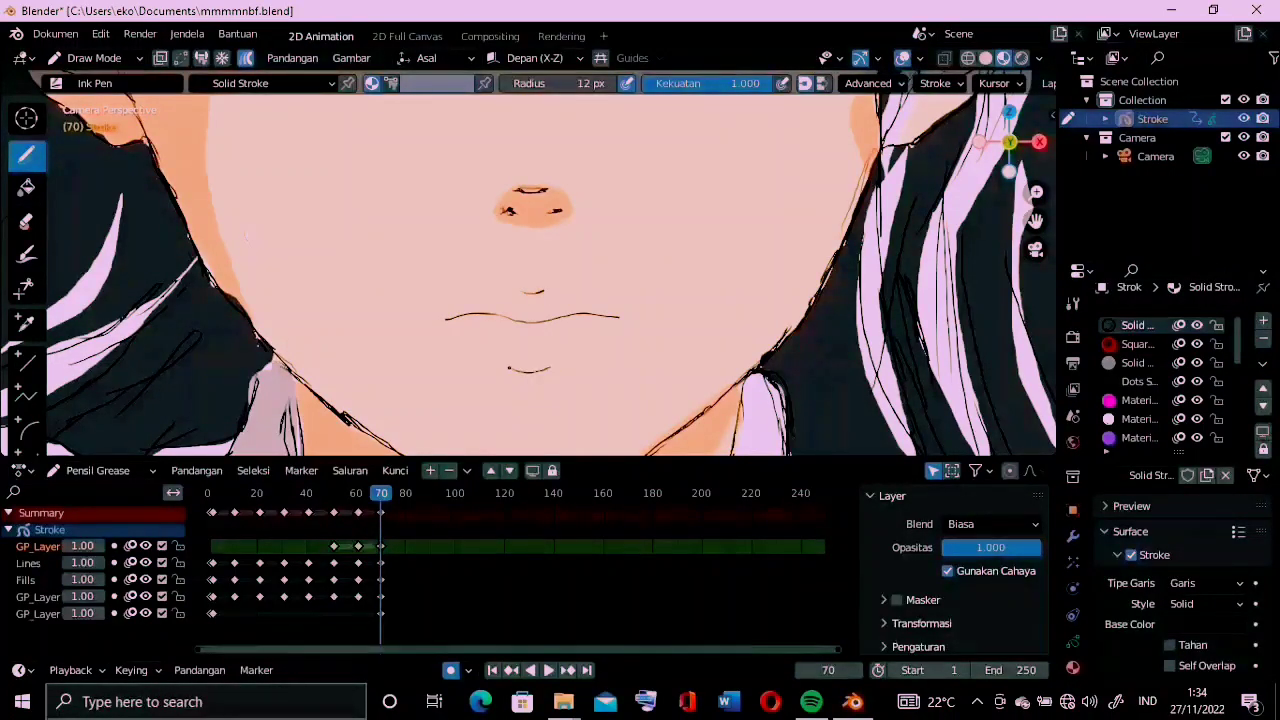
{"action": "scroll", "coordinate": [538, 371], "scroll_direction": "down", "scroll_amount": 3}
{"action": "scroll", "coordinate": [538, 371], "scroll_direction": "up", "scroll_amount": 2}
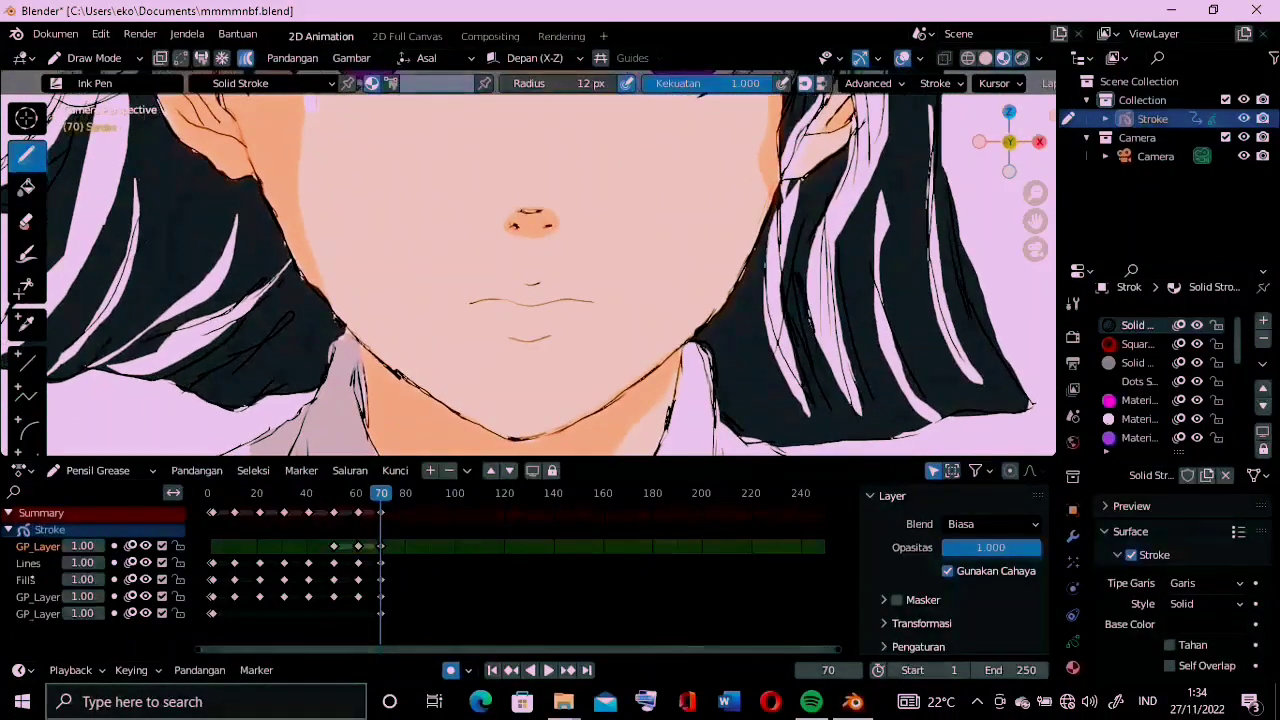
{"action": "scroll", "coordinate": [1240, 352], "scroll_direction": "down", "scroll_amount": 3}
{"action": "scroll", "coordinate": [1150, 381], "scroll_direction": "down", "scroll_amount": 1}
Choose salmon Material.005, add and remove a drawing layer, keeping the keyed layer active
{"action": "left_click", "coordinate": [1138, 400]}
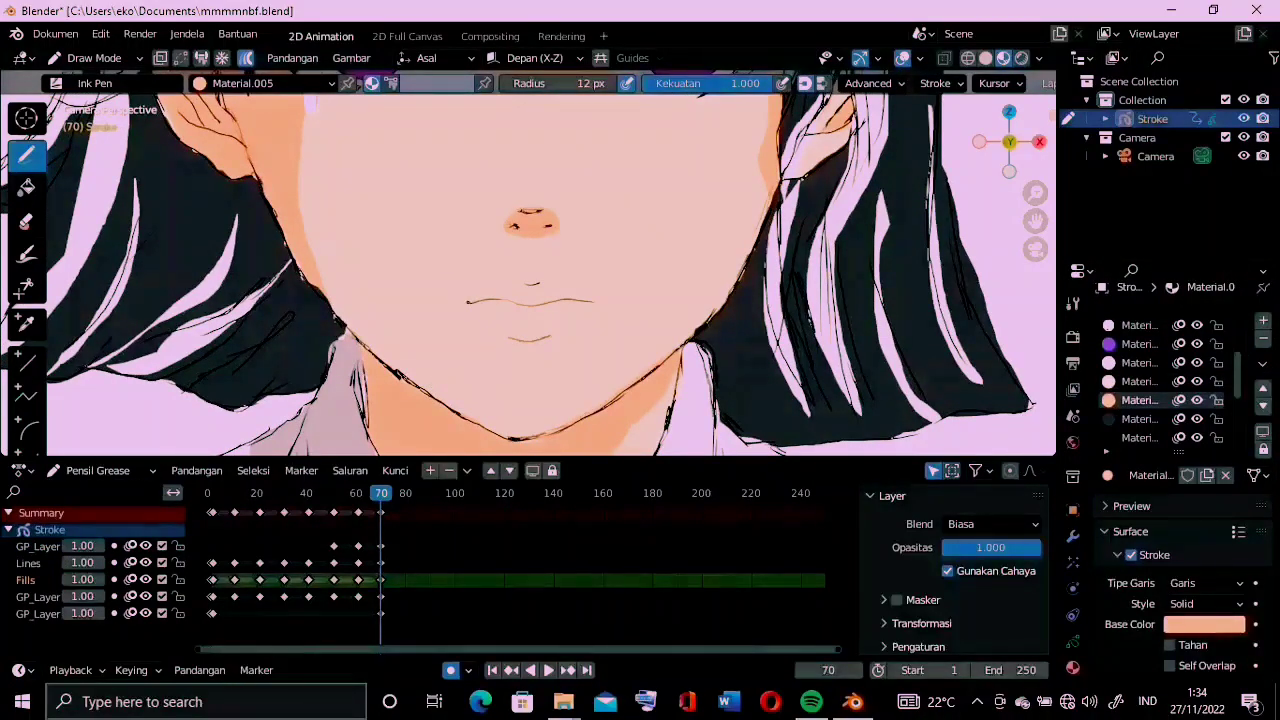
{"action": "scroll", "coordinate": [530, 266], "scroll_direction": "up", "scroll_amount": 3}
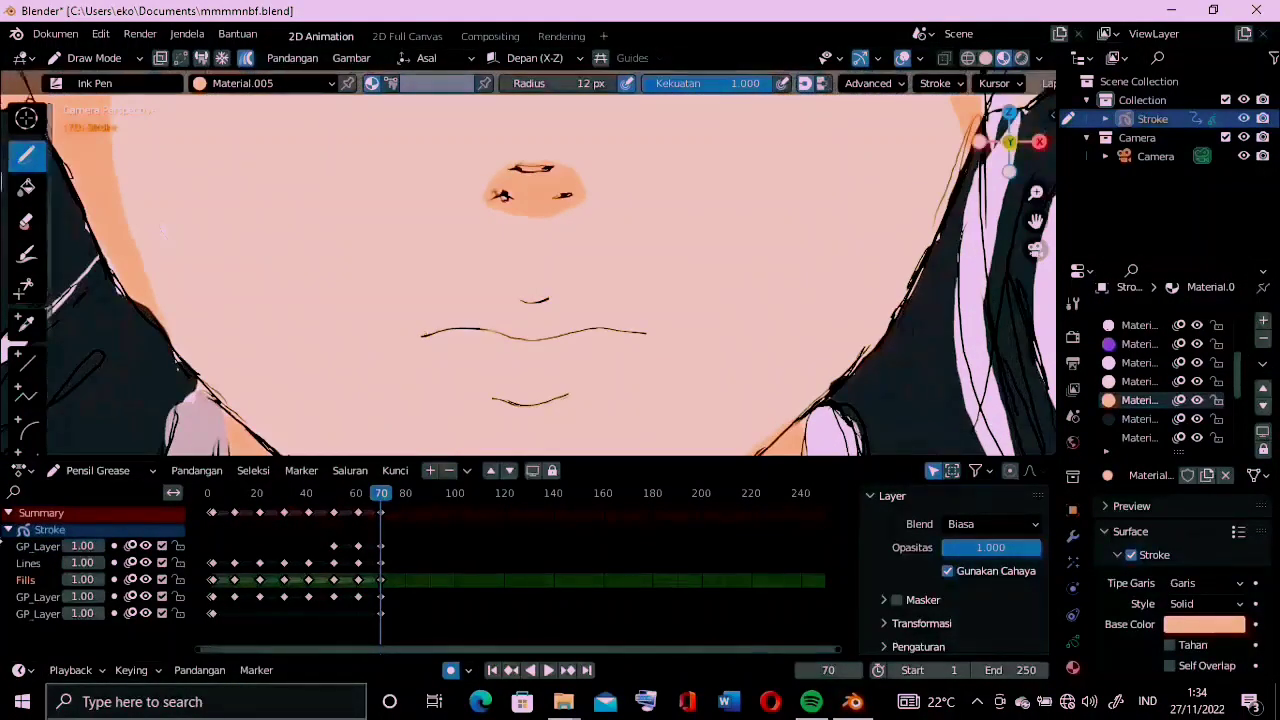
{"action": "left_click", "coordinate": [430, 470]}
{"action": "left_click", "coordinate": [491, 470]}
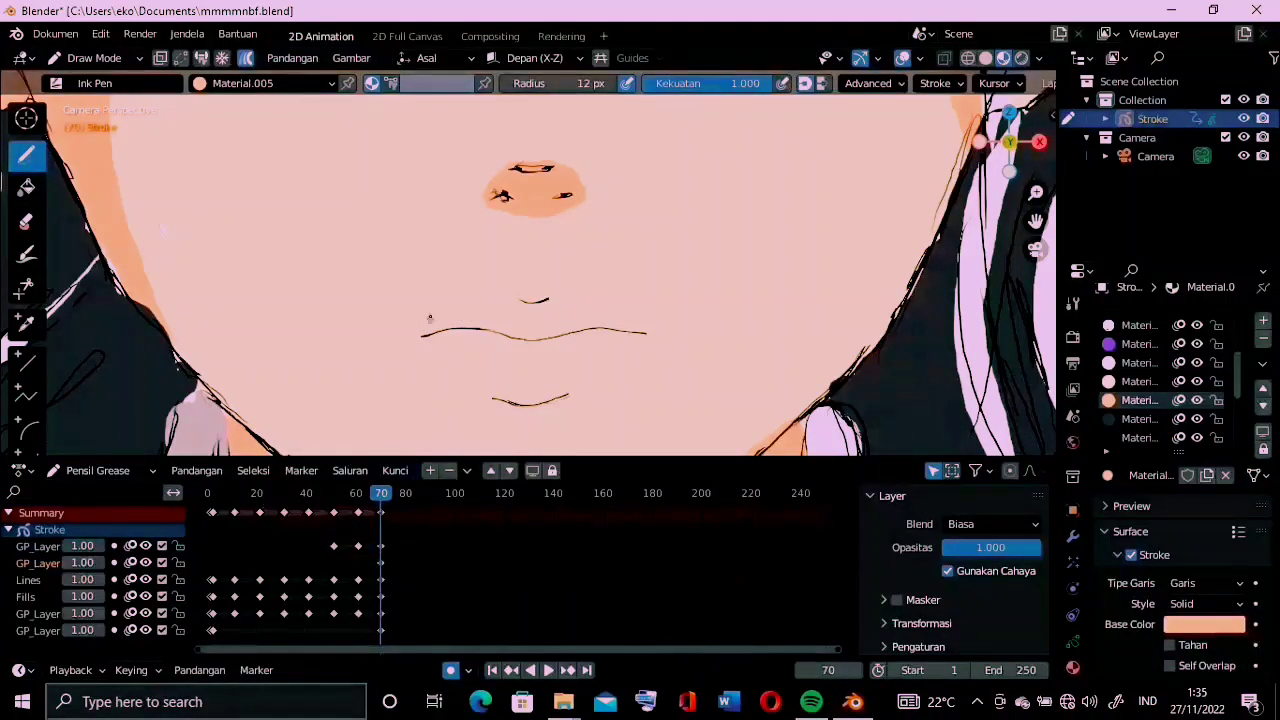
{"action": "left_click", "coordinate": [30, 563]}
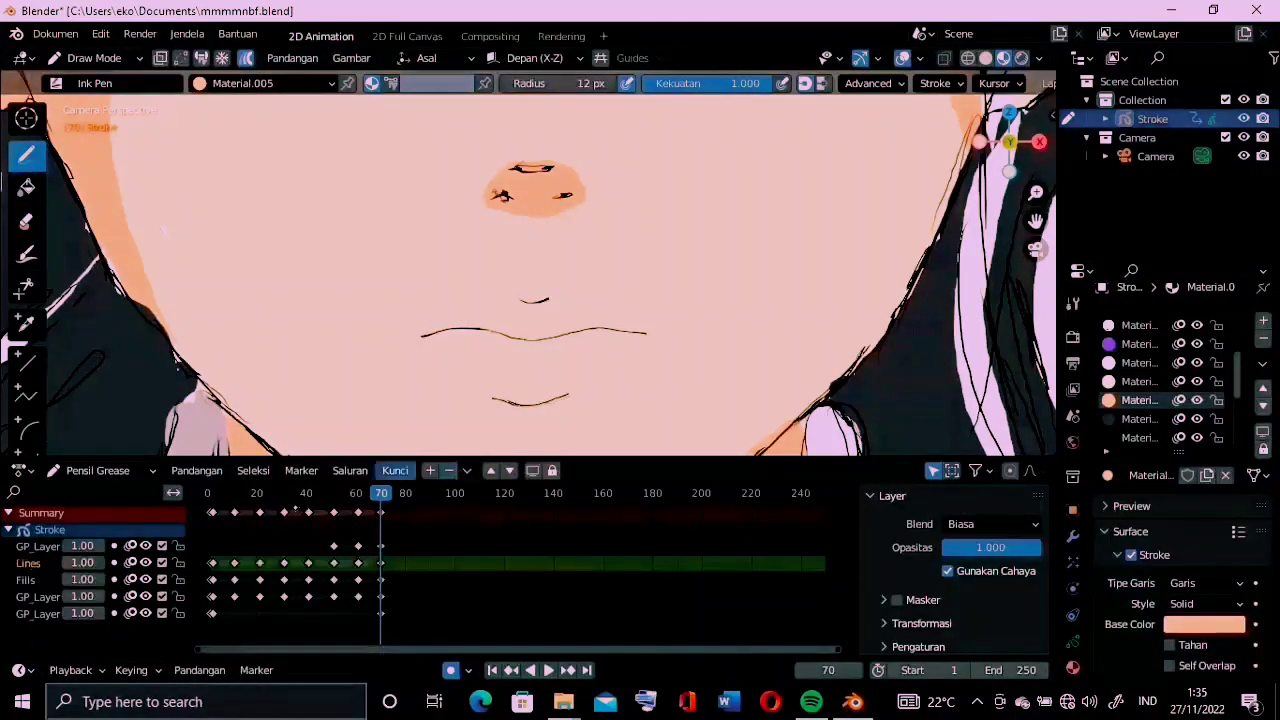
{"action": "left_click", "coordinate": [449, 470]}
Try an orange stroke above the lip, undo it, and pick the soft eraser
{"action": "left_click_drag", "start_coordinate": [505, 312], "coordinate": [435, 320]}
{"action": "key", "text": "ctrl+z"}
{"action": "key", "text": "ctrl+z"}
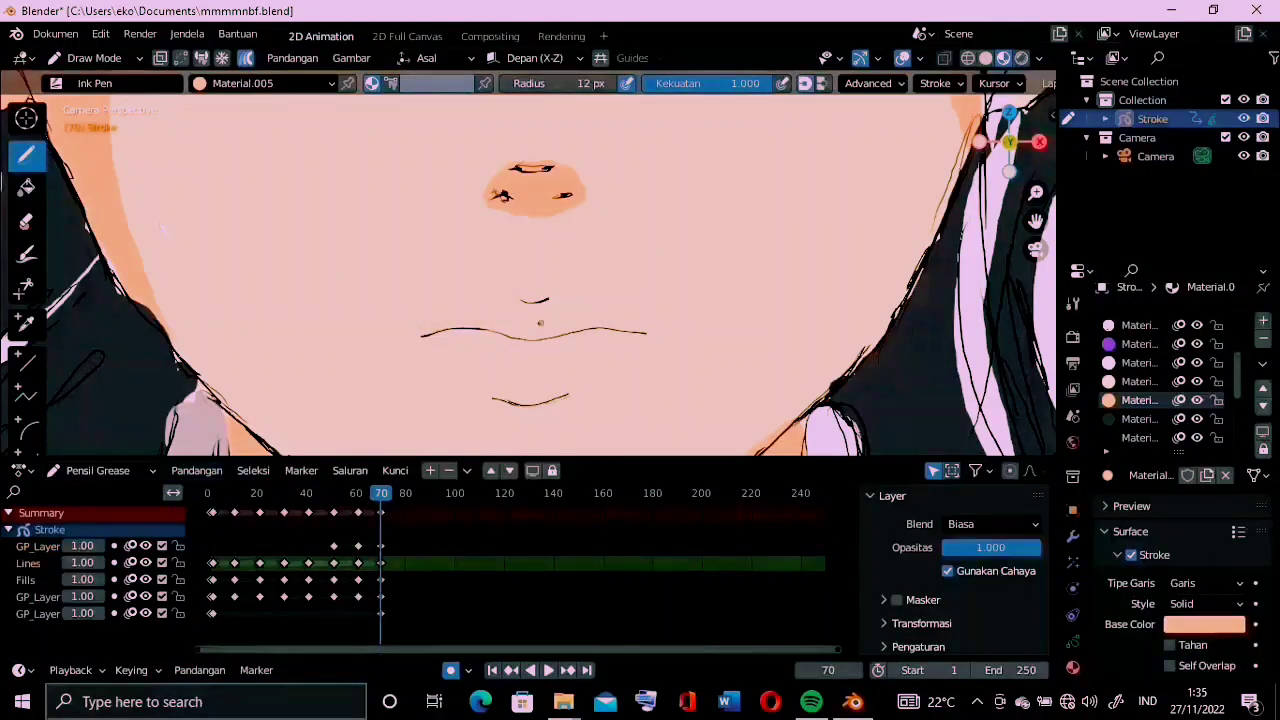
{"action": "key", "text": "ctrl+z"}
{"action": "left_click", "coordinate": [26, 221]}
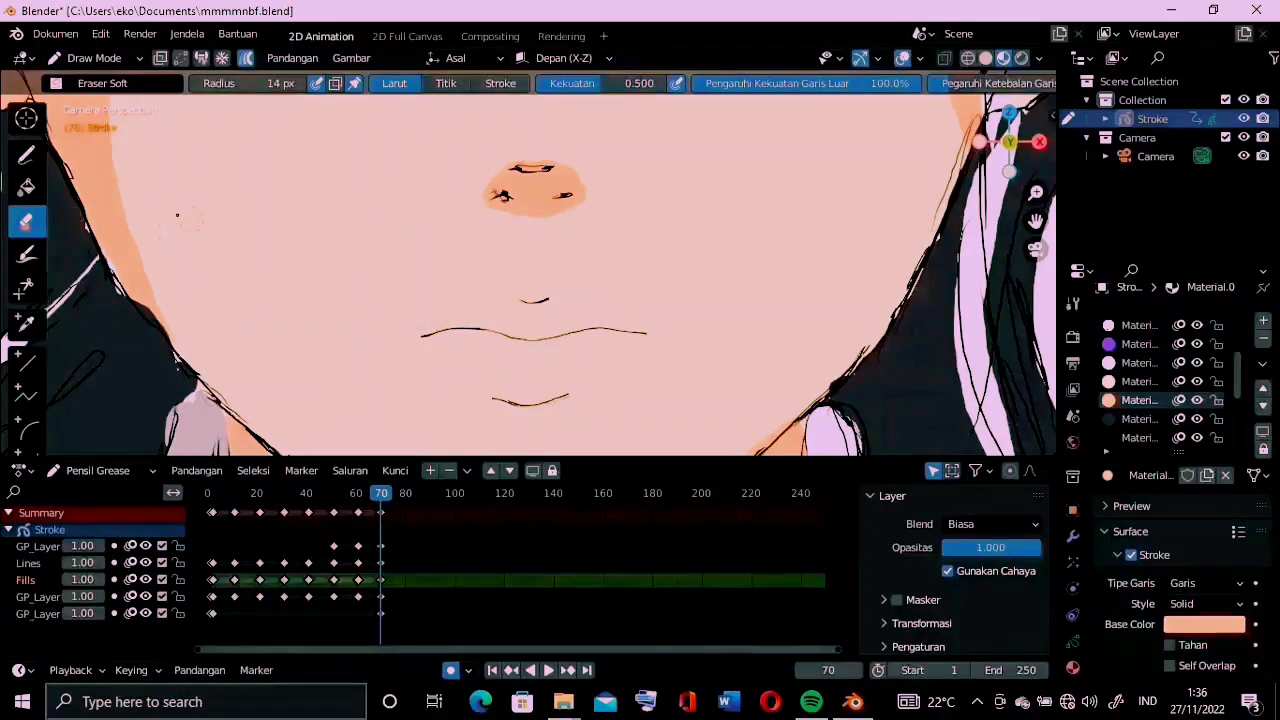
Return to drawing and undo the partial mouth erase and orange blob
{"action": "left_click", "coordinate": [26, 153]}
{"action": "key", "text": "ctrl+z"}
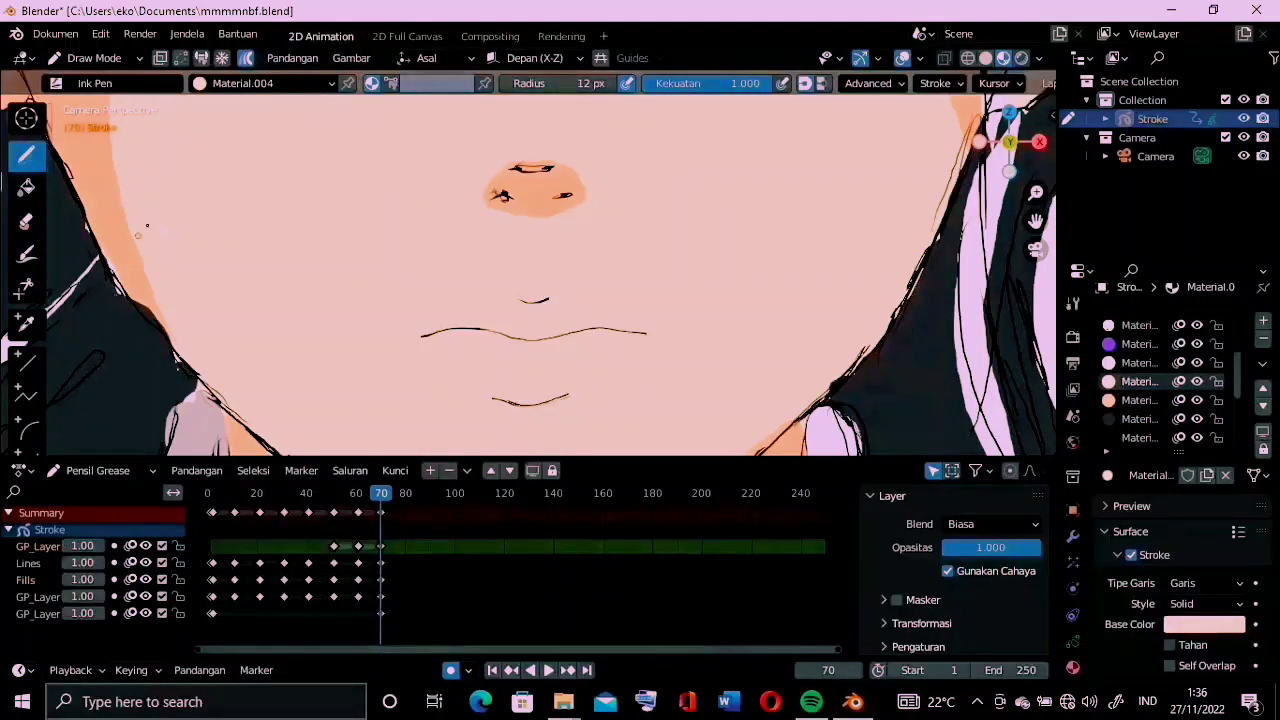
{"action": "key", "text": "ctrl+z"}
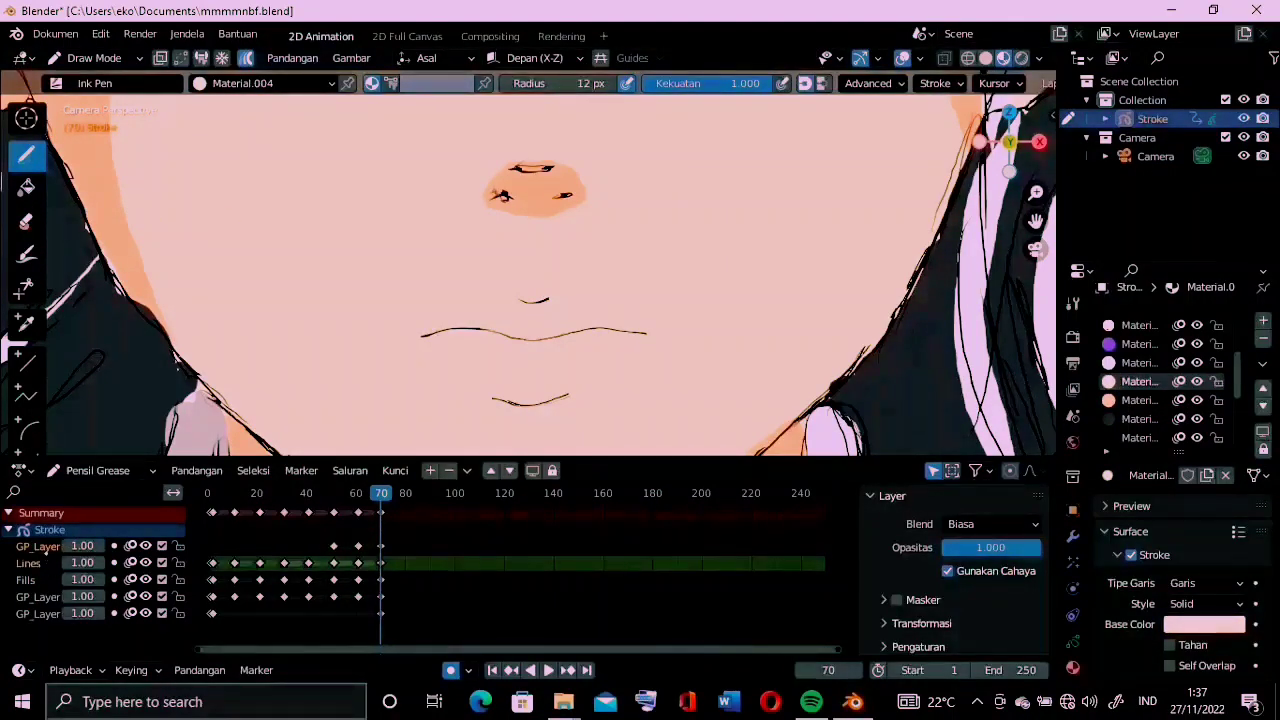
{"action": "key", "text": "ctrl+z"}
{"action": "key", "text": "ctrl+z"}
{"action": "key", "text": "ctrl+z"}
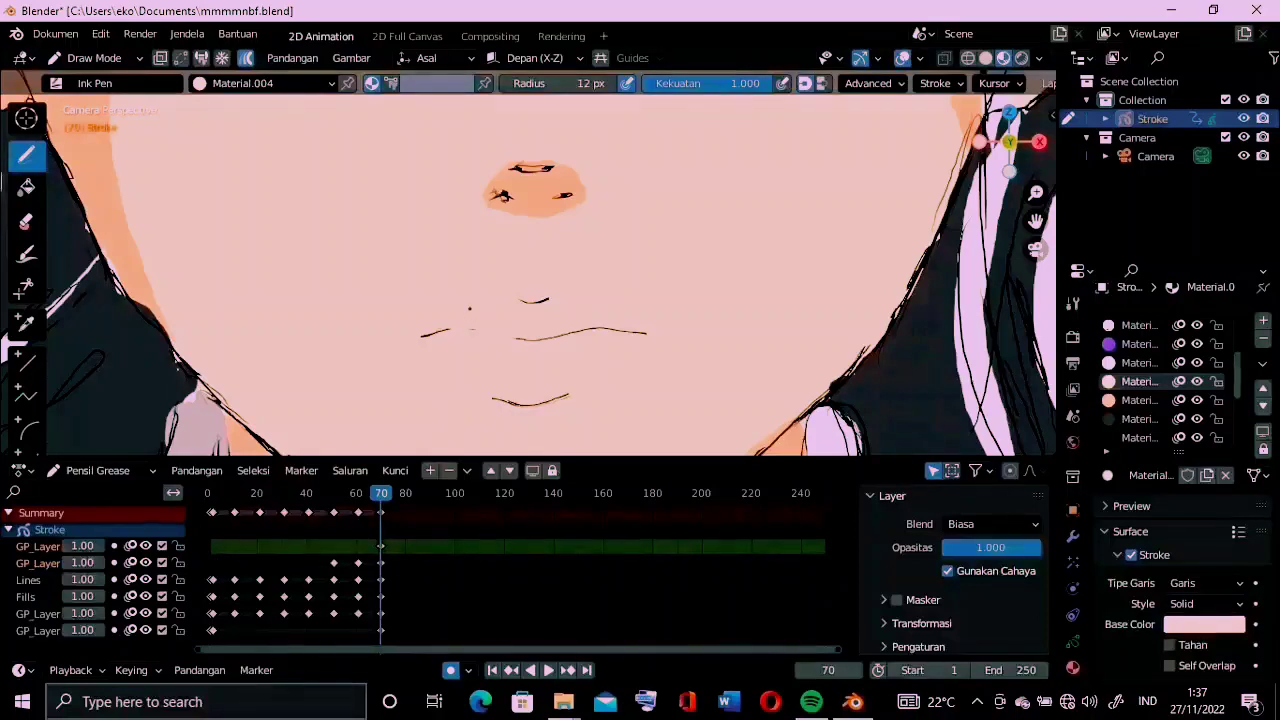
{"action": "key", "text": "ctrl+shift+z"}
{"action": "key", "text": "ctrl+shift+z"}
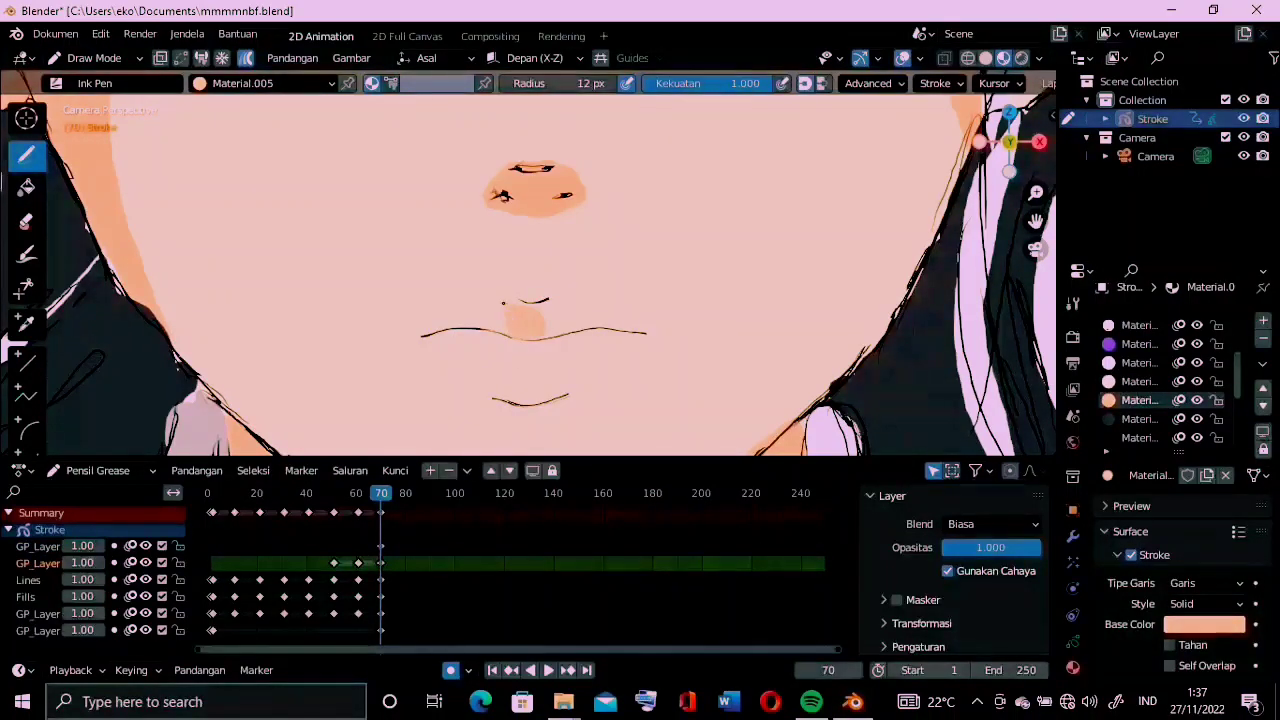
{"action": "key", "text": "ctrl+z"}
{"action": "key", "text": "ctrl+z"}
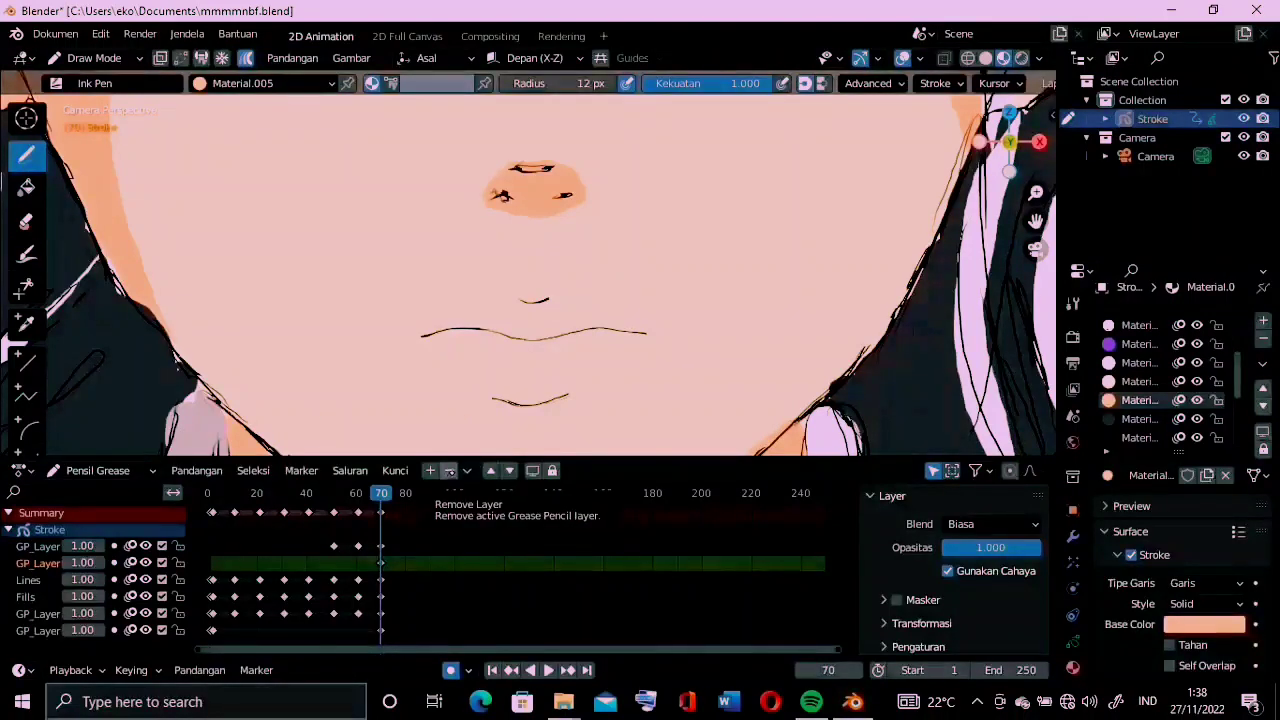
Delete the extra GP_Layer, paint across the upper lip, then undo the lip strokes
{"action": "left_click", "coordinate": [449, 470]}
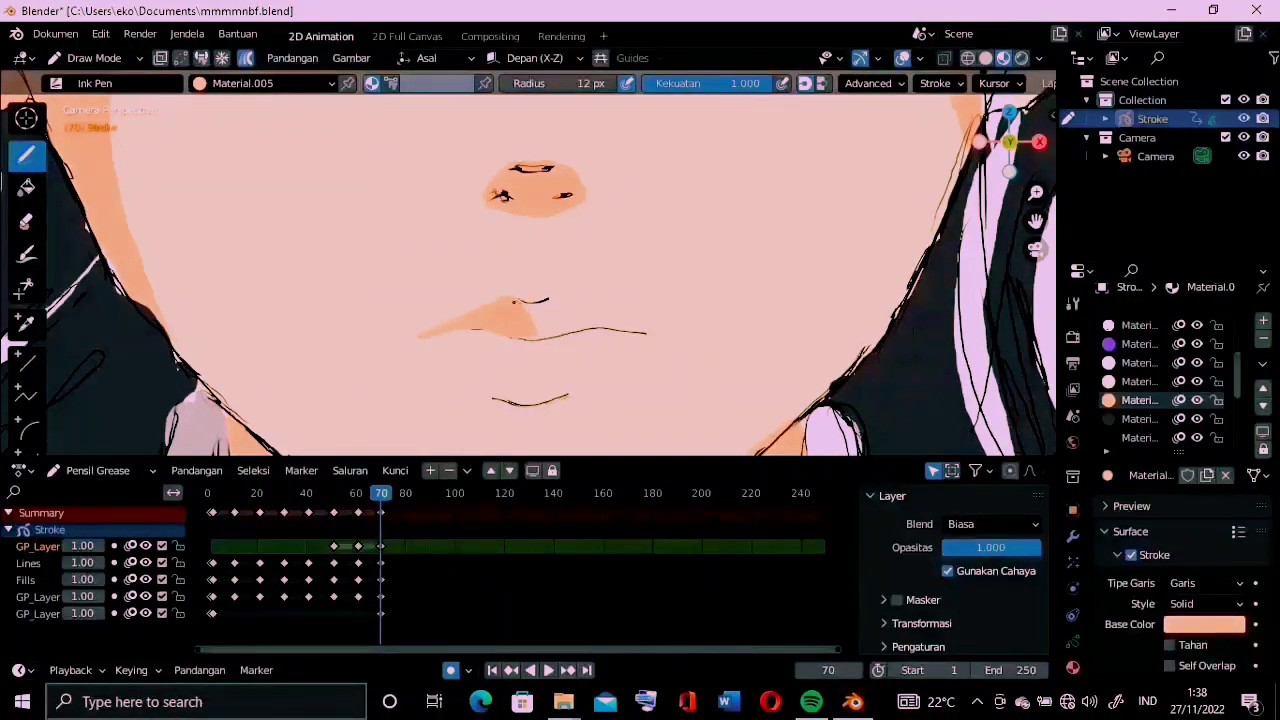
{"action": "left_click_drag", "start_coordinate": [513, 301], "coordinate": [521, 317]}
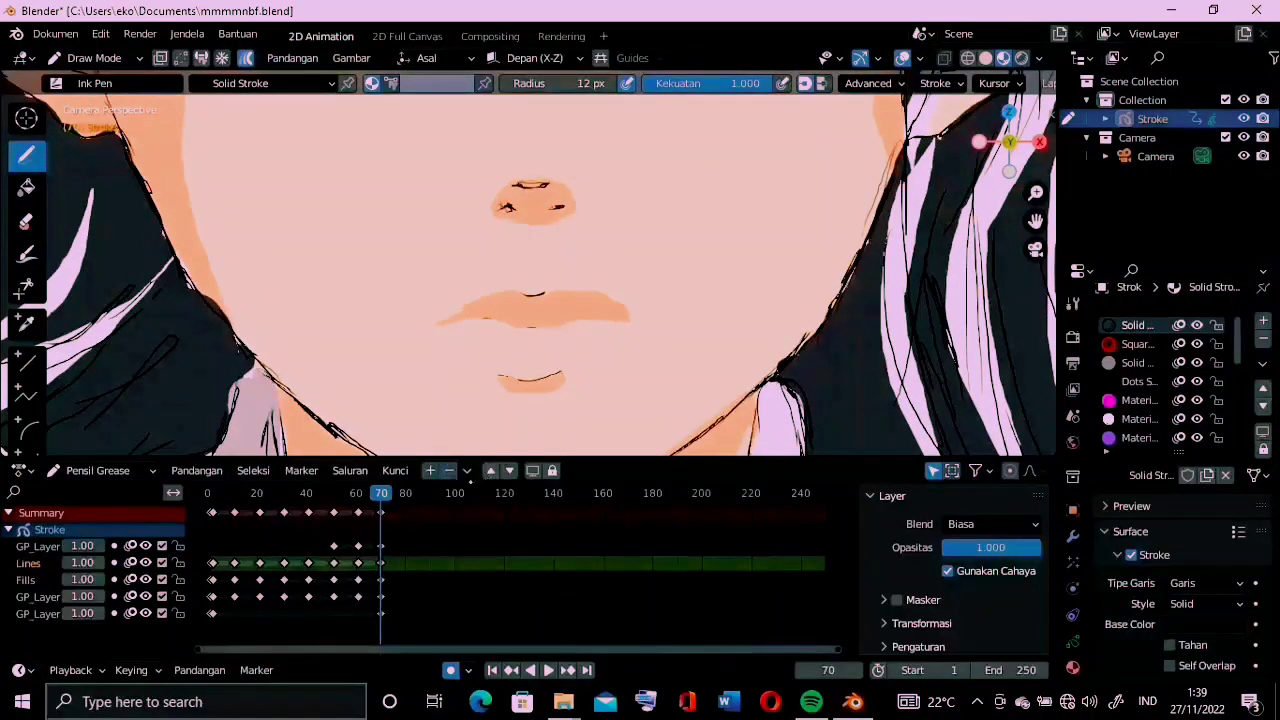
{"action": "left_click", "coordinate": [47, 563]}
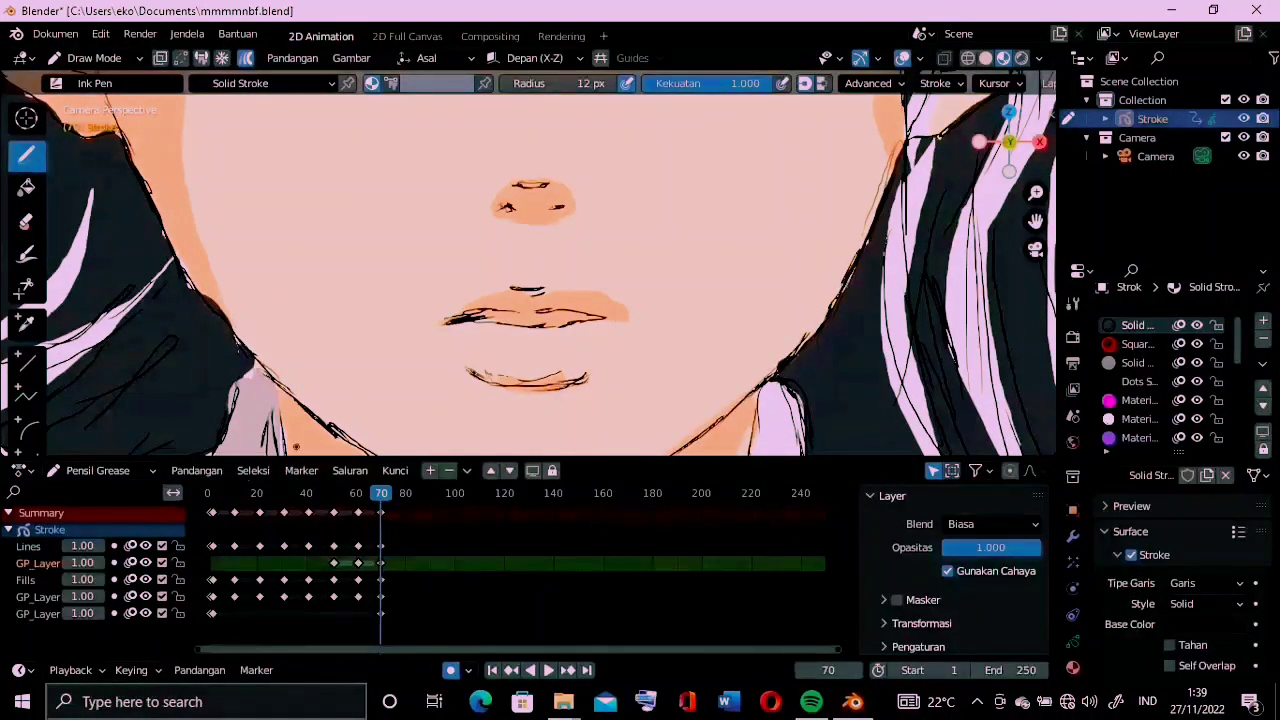
{"action": "key", "text": "ctrl+z"}
{"action": "key", "text": "ctrl+z"}
{"action": "key", "text": "ctrl+z"}
{"action": "key", "text": "ctrl+z"}
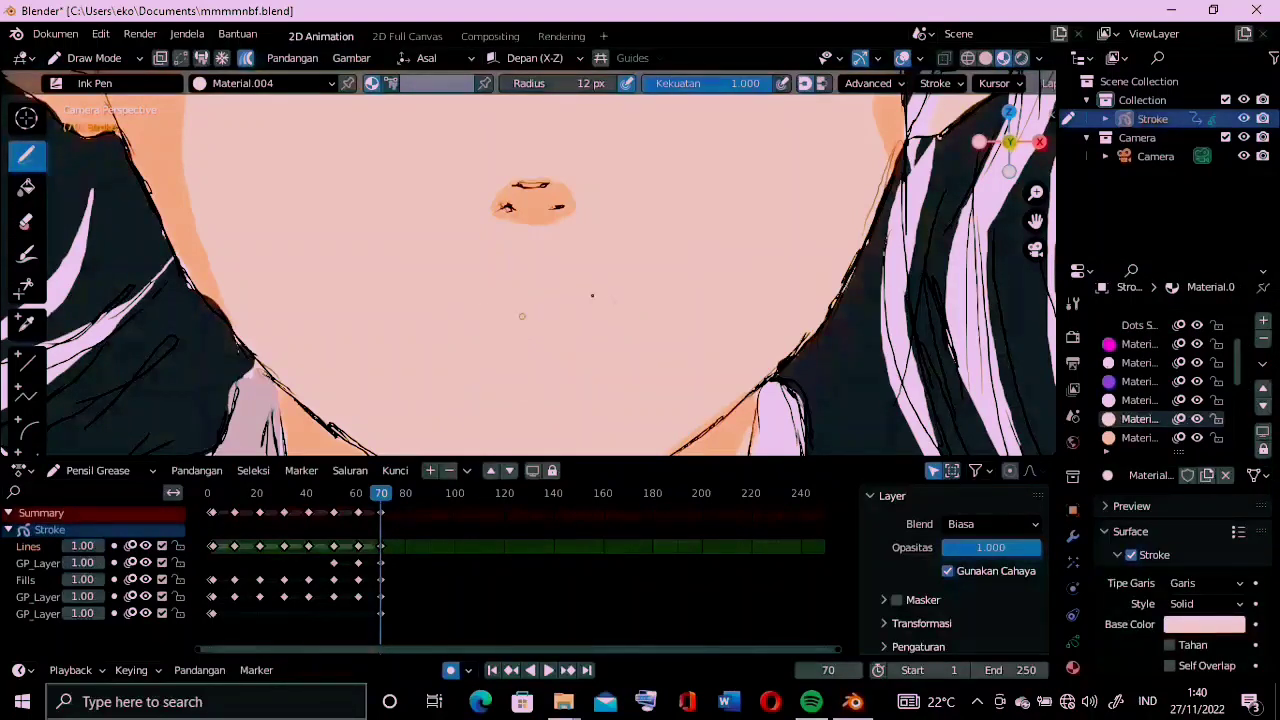
{"action": "key", "text": "ctrl+z"}
{"action": "key", "text": "ctrl+z"}
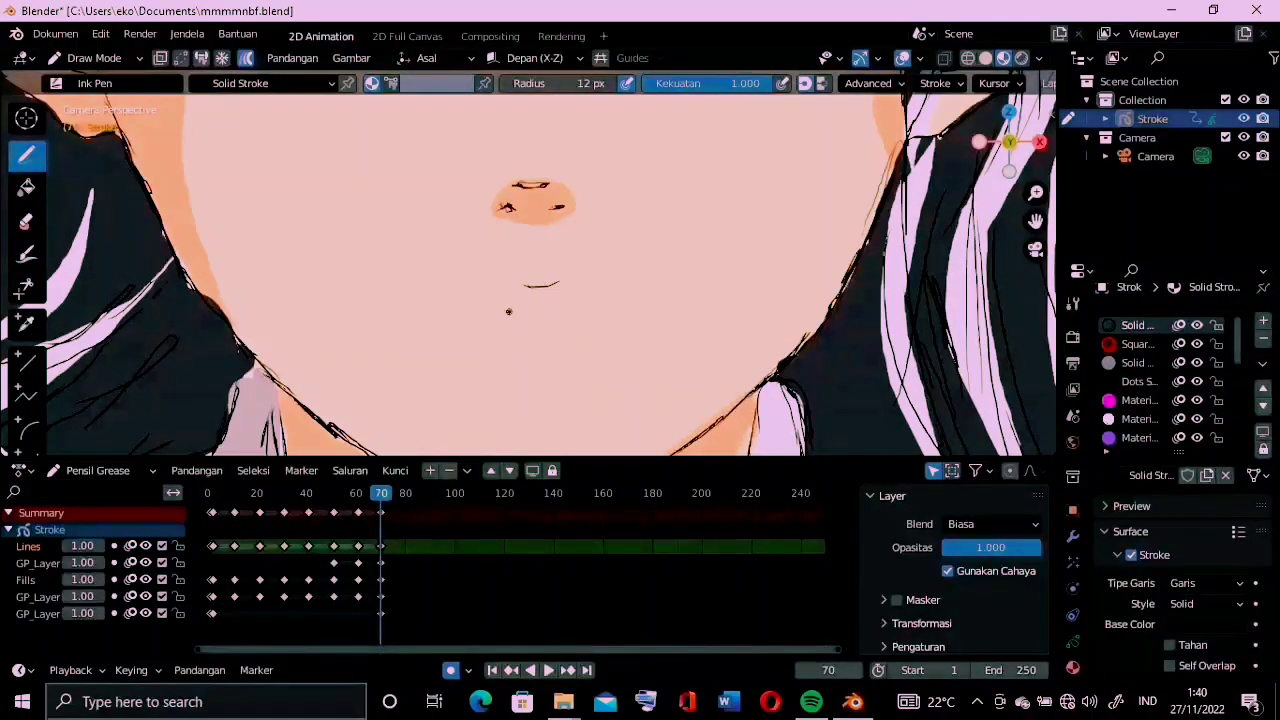
Draw two short dark ink lines below the mouth, undoing a stray material change
{"action": "left_click_drag", "start_coordinate": [531, 320], "coordinate": [553, 321]}
{"action": "mouse_move", "coordinate": [451, 325]}
{"action": "left_mouse_down"}
{"action": "mouse_move", "coordinate": [515, 319]}
{"action": "mouse_move", "coordinate": [463, 324]}
{"action": "left_mouse_up"}
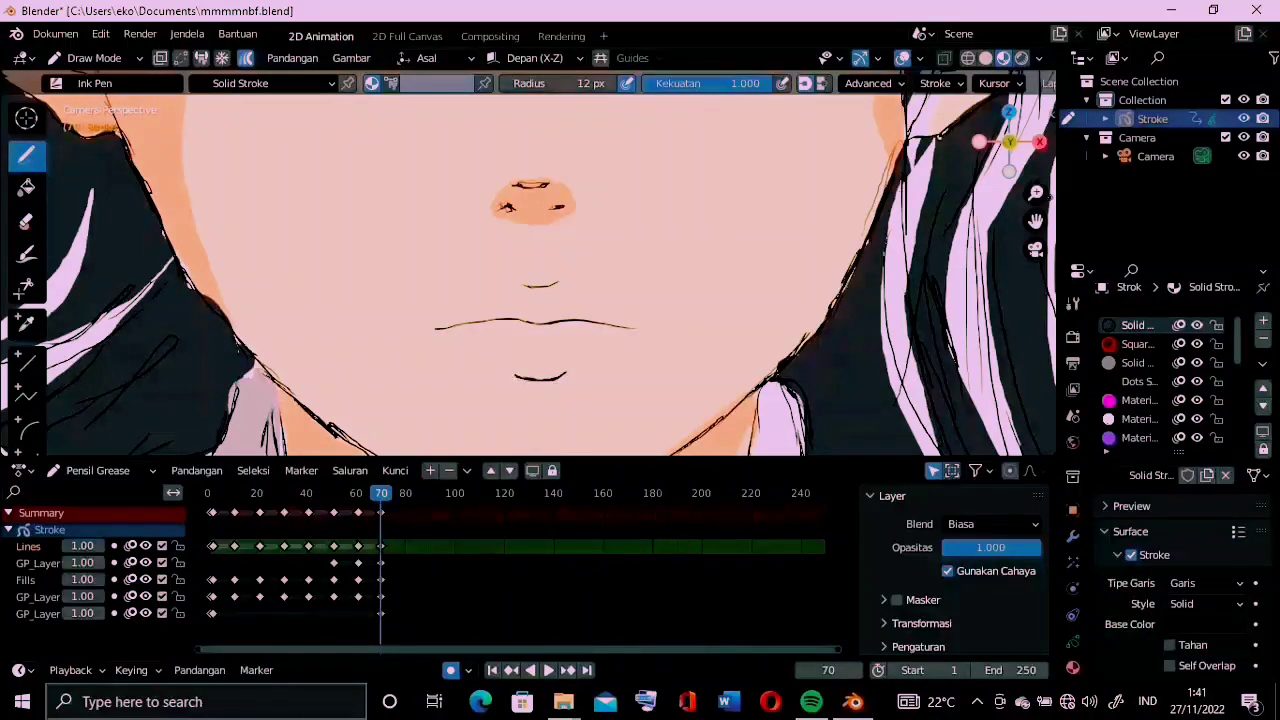
{"action": "scroll", "coordinate": [519, 304], "scroll_direction": "down", "scroll_amount": 4}
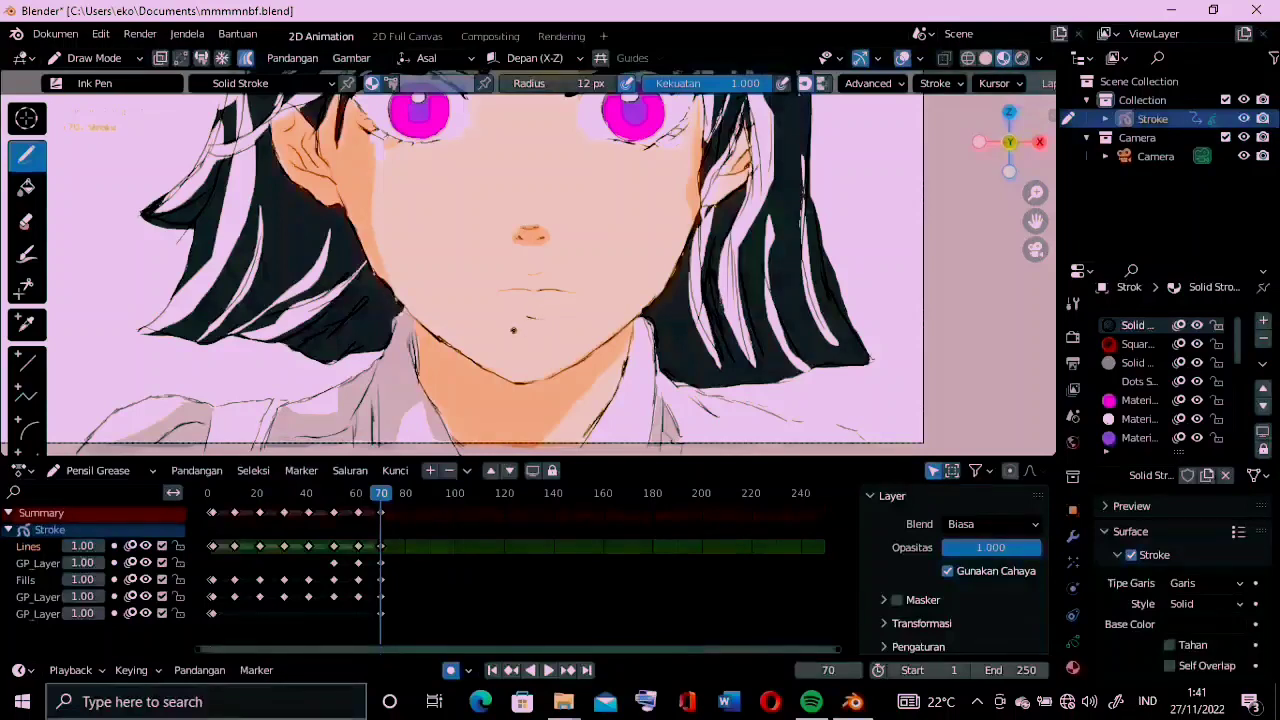
{"action": "key", "text": "e"}
{"action": "left_click", "coordinate": [522, 300]}
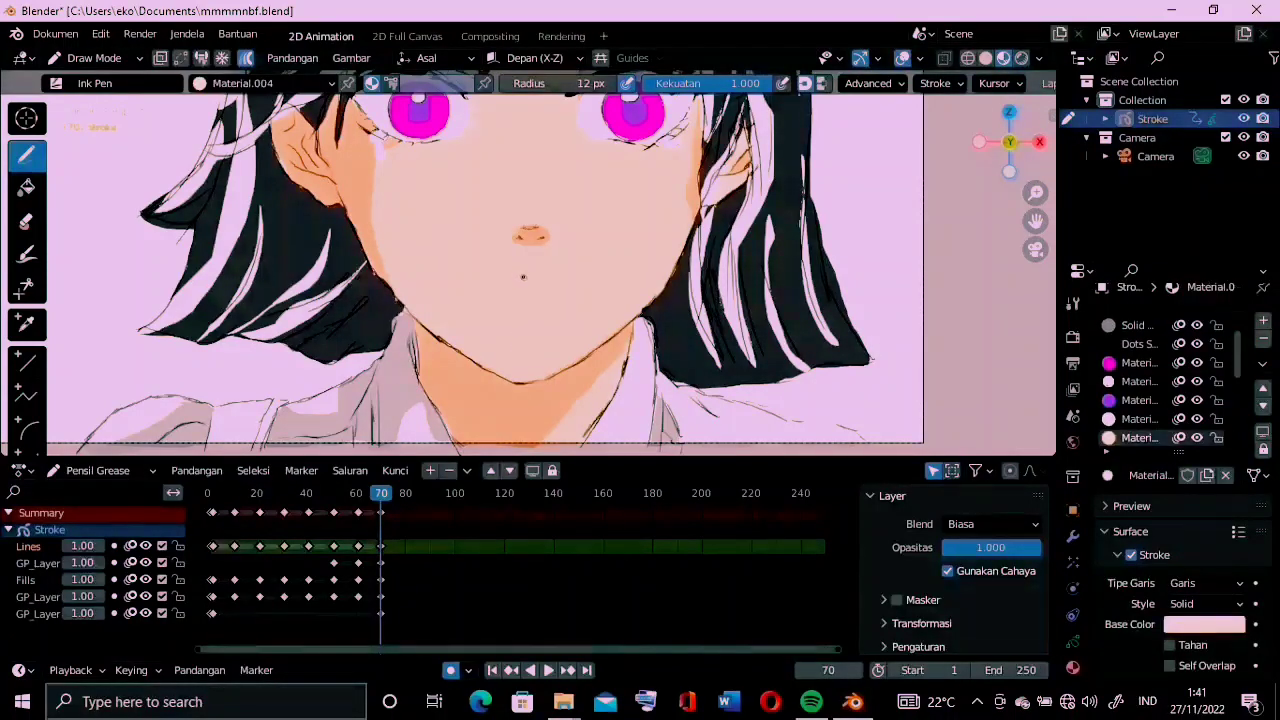
{"action": "key", "text": "ctrl+z"}
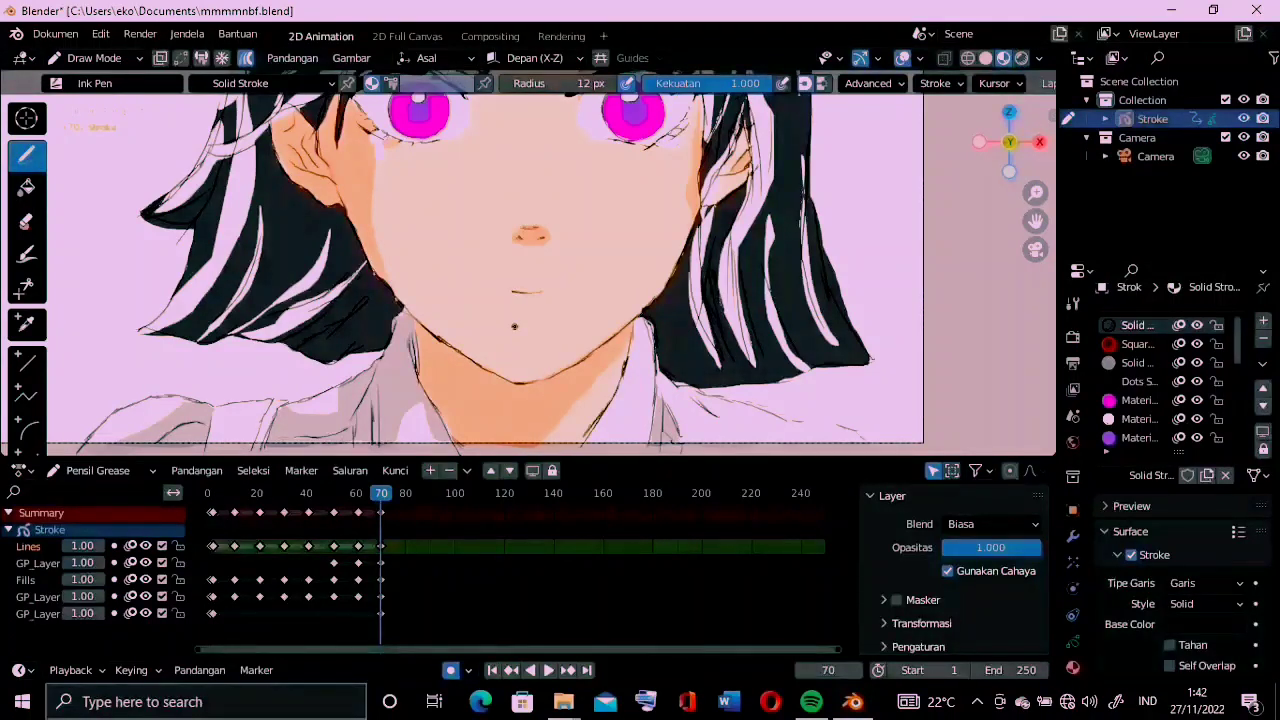
Draw the dark Solid Stroke lower-lip curve and zoom out to the full frame
{"action": "mouse_move", "coordinate": [508, 308]}
{"action": "left_mouse_down"}
{"action": "mouse_move", "coordinate": [546, 309]}
{"action": "mouse_move", "coordinate": [538, 329]}
{"action": "left_mouse_up"}
{"action": "left_click", "coordinate": [1137, 419]}
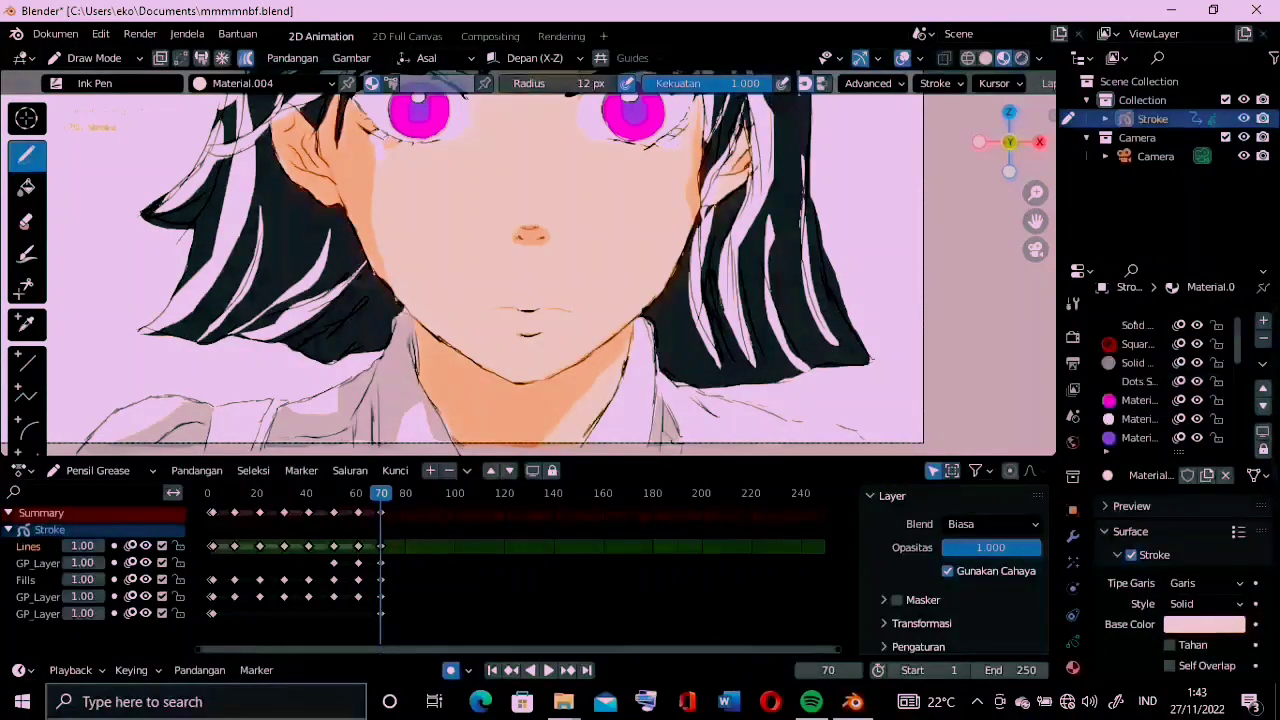
{"action": "left_click", "coordinate": [1137, 325]}
{"action": "left_click_drag", "start_coordinate": [1036, 191], "coordinate": [897, 148]}
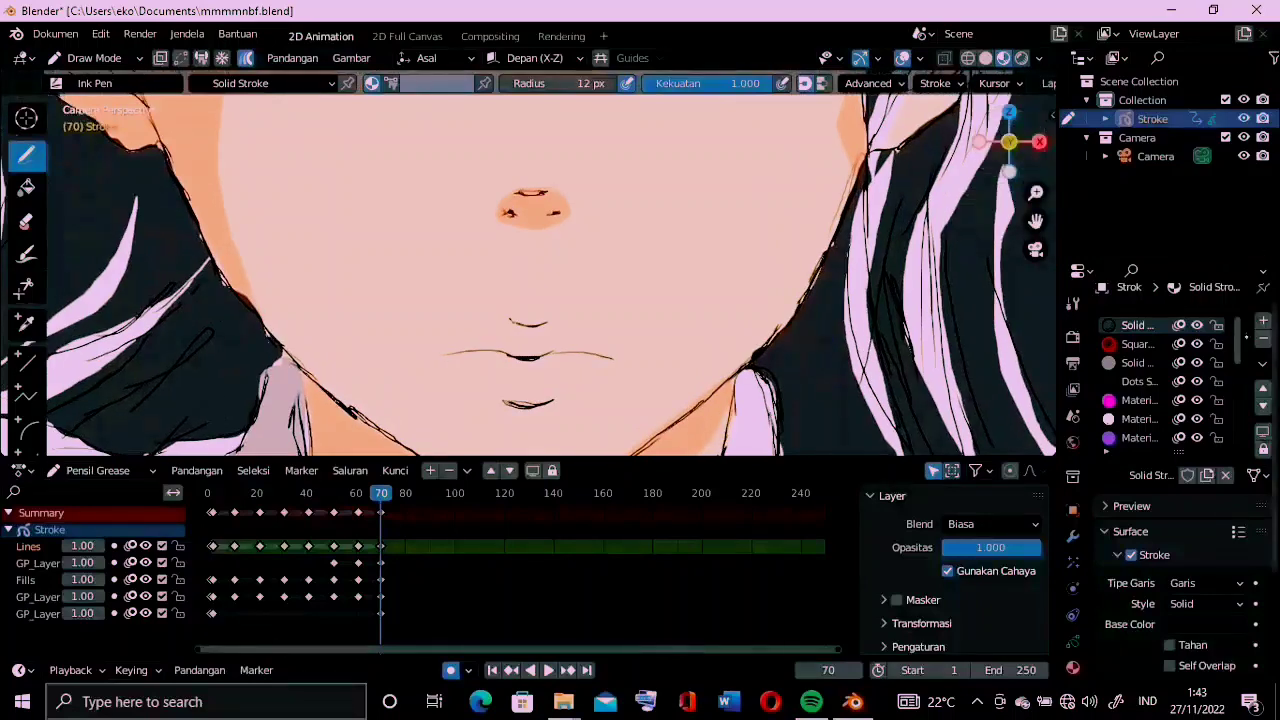
Paint salmon Material.005 over the upper and lower lips on GP_Layer
{"action": "scroll", "coordinate": [1137, 380], "scroll_direction": "down", "scroll_amount": 2}
{"action": "left_click", "coordinate": [1137, 363]}
{"action": "left_click", "coordinate": [38, 563]}
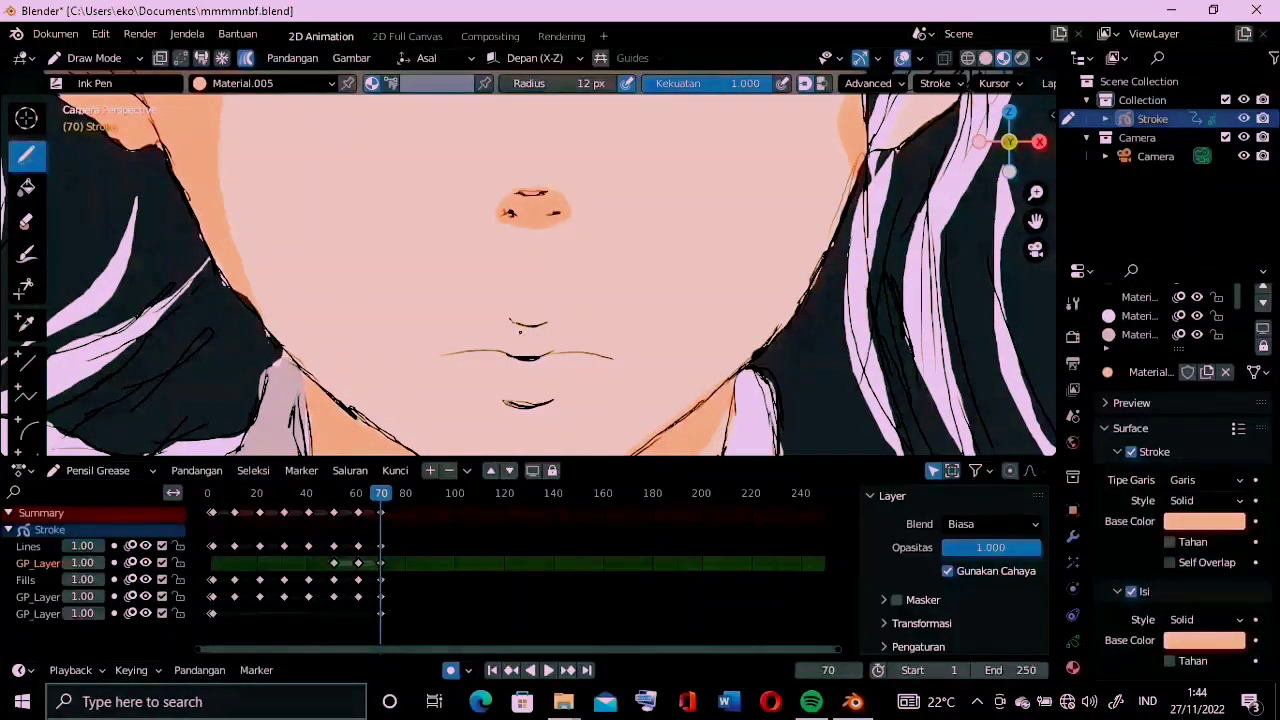
{"action": "mouse_move", "coordinate": [512, 321]}
{"action": "left_mouse_down"}
{"action": "mouse_move", "coordinate": [440, 340]}
{"action": "mouse_move", "coordinate": [614, 355]}
{"action": "left_mouse_up"}
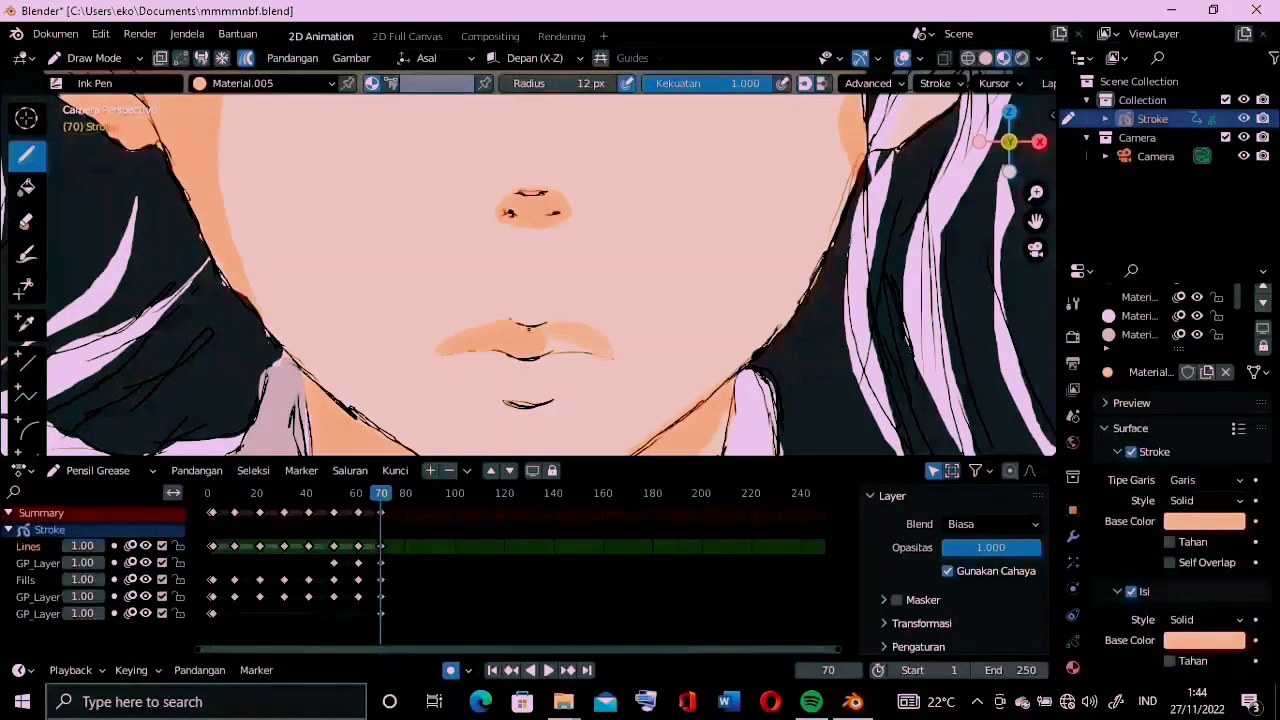
{"action": "left_click_drag", "start_coordinate": [1108, 350], "coordinate": [1108, 442]}
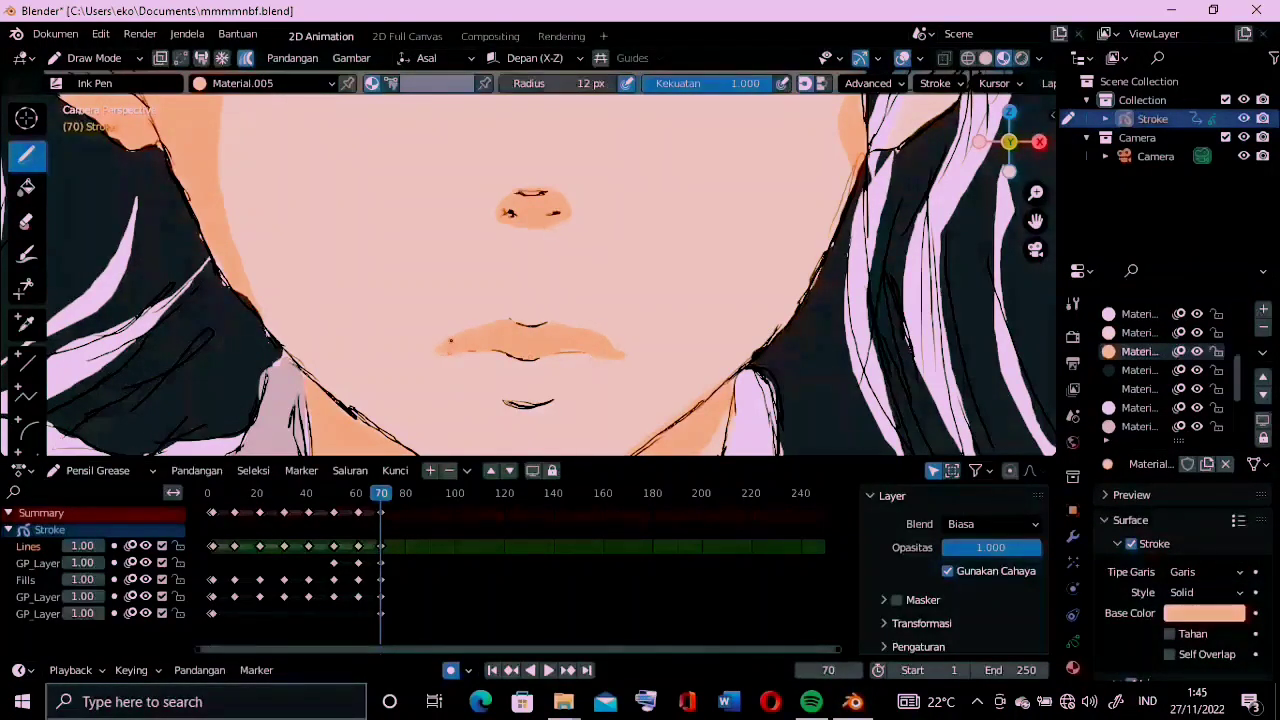
{"action": "mouse_move", "coordinate": [500, 404]}
{"action": "left_mouse_down"}
{"action": "mouse_move", "coordinate": [555, 402]}
{"action": "mouse_move", "coordinate": [594, 368]}
{"action": "left_mouse_up"}
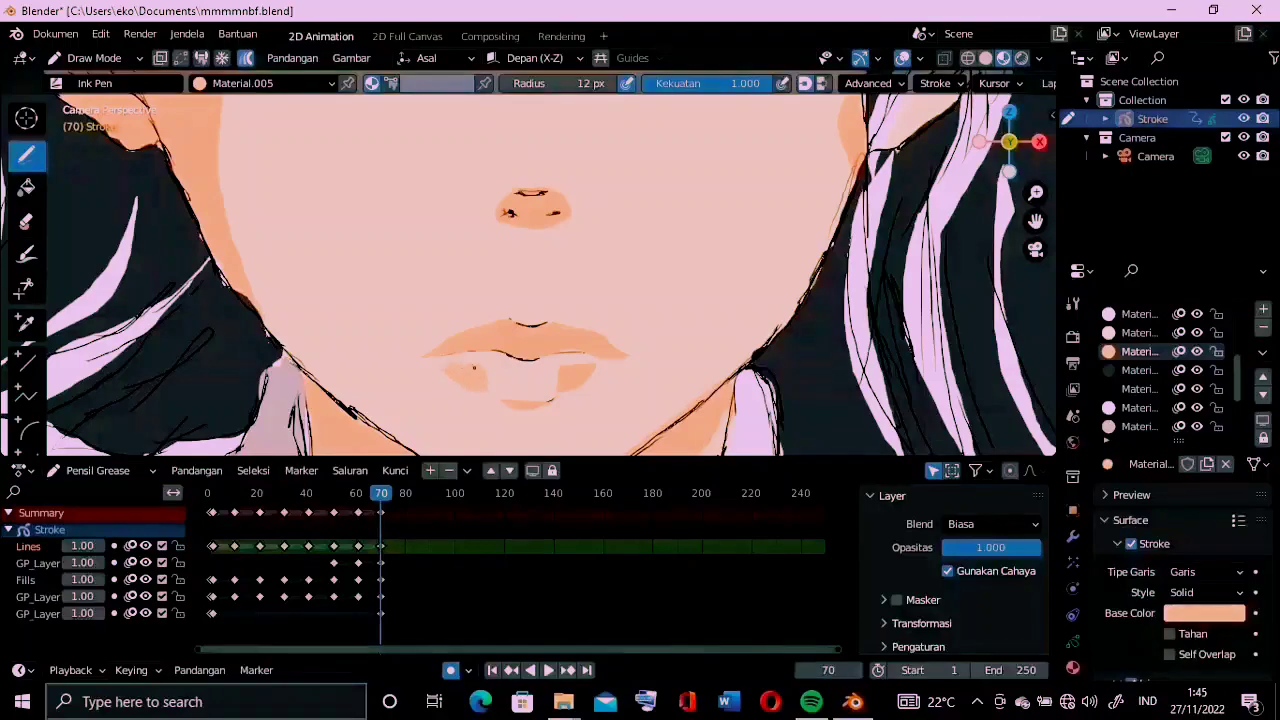
Frame the whole camera view and play the animation to preview the lips
{"action": "key", "text": "Home"}
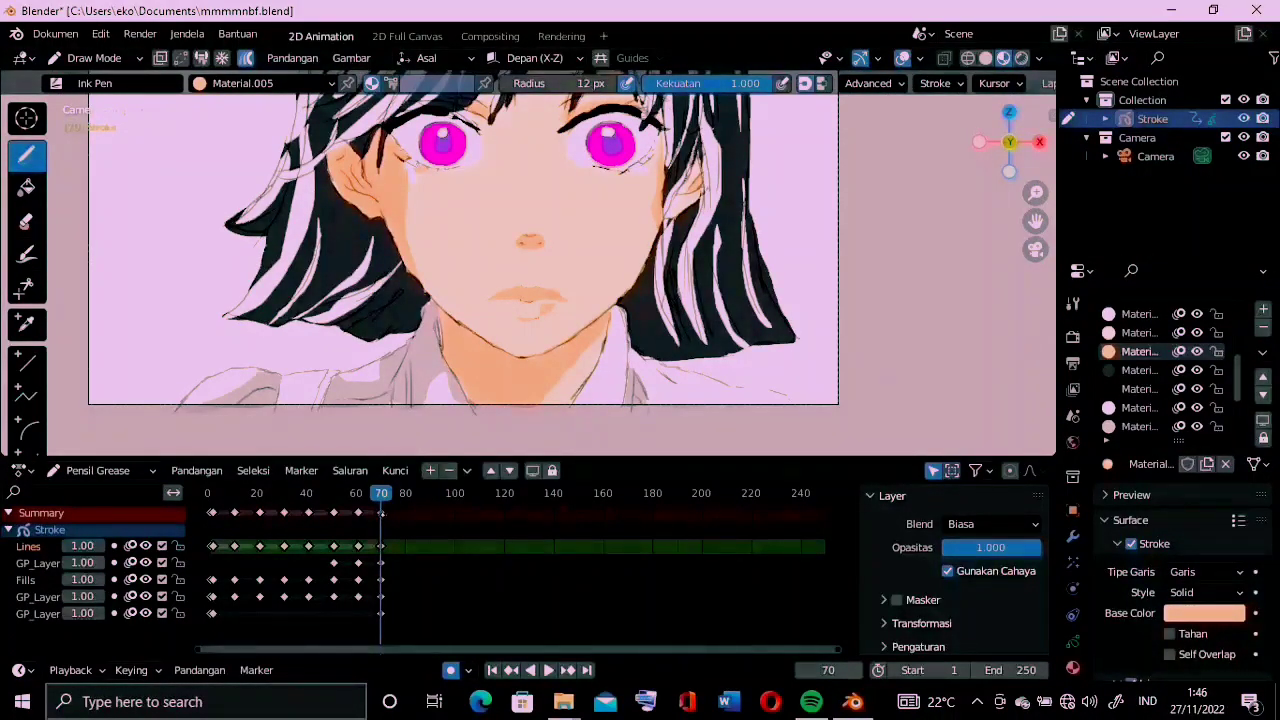
{"action": "key", "text": "ctrl+z"}
{"action": "key", "text": "space"}
{"action": "key", "text": "space"}
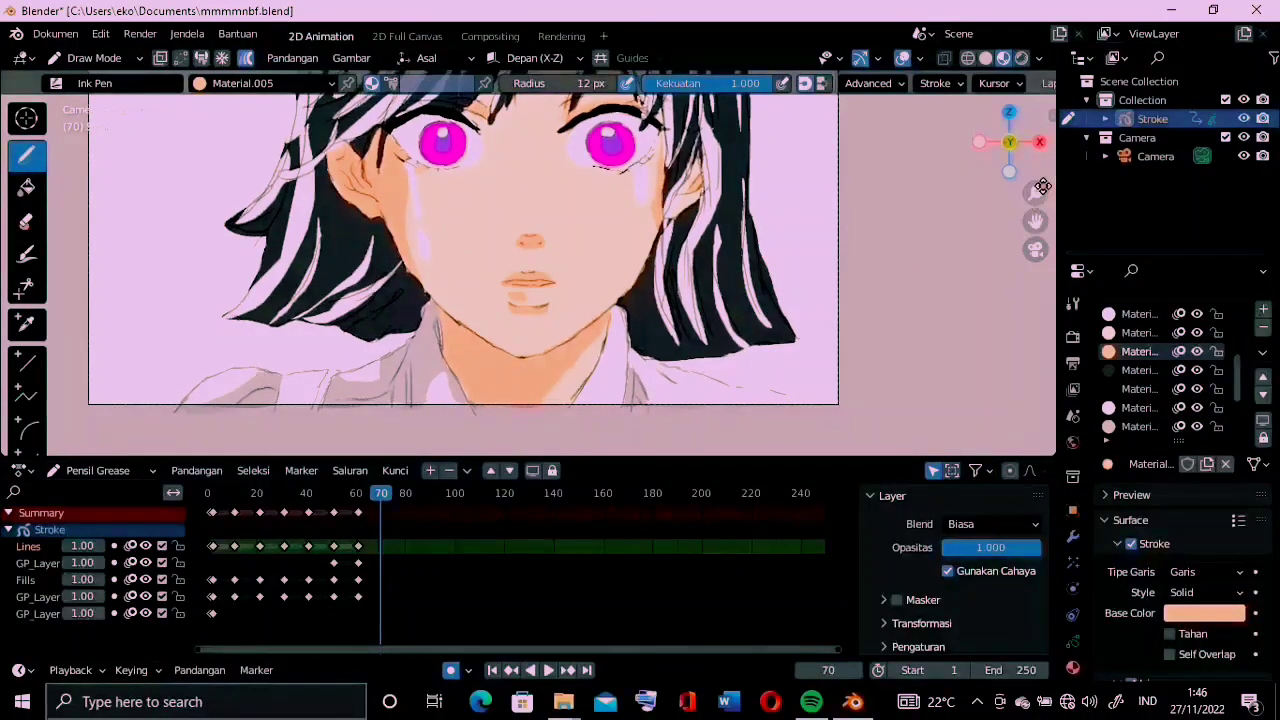
Try adding a frame-70 key and erasing part of the lower lip, then undo it
{"action": "left_click_drag", "start_coordinate": [1036, 192], "coordinate": [1022, 205]}
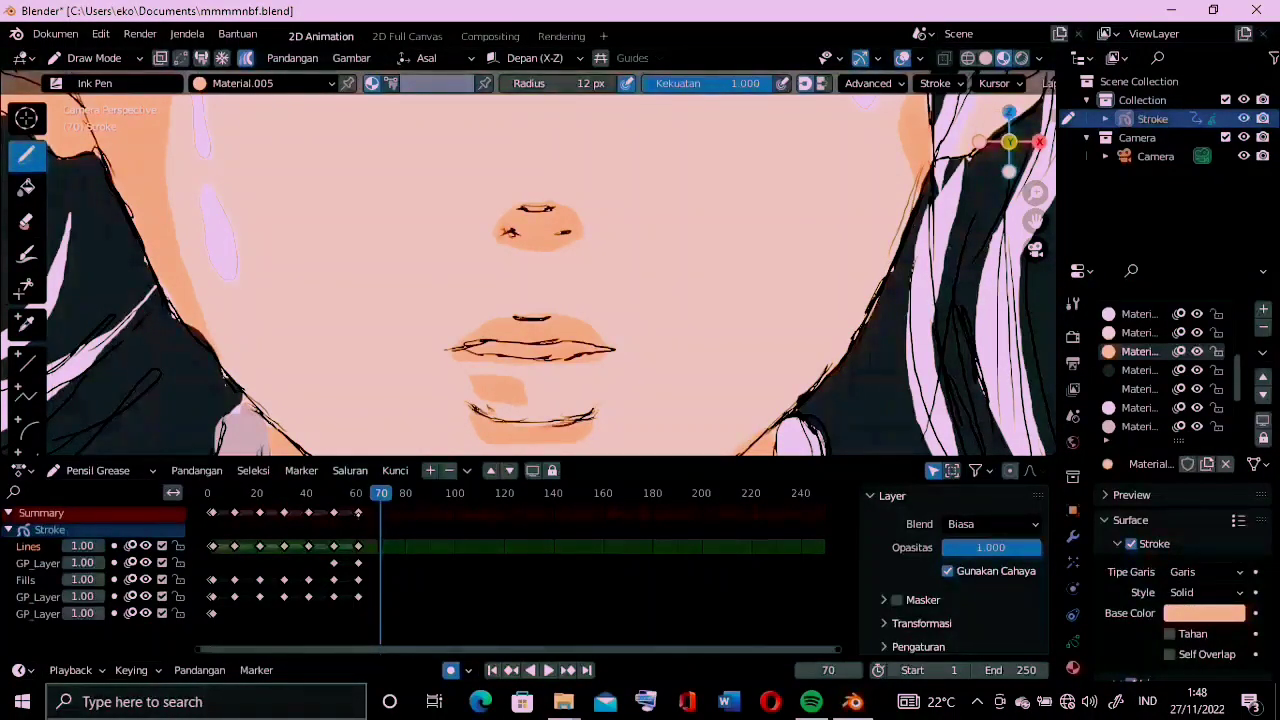
{"action": "key", "text": "shift+d"}
{"action": "key", "text": "Return"}
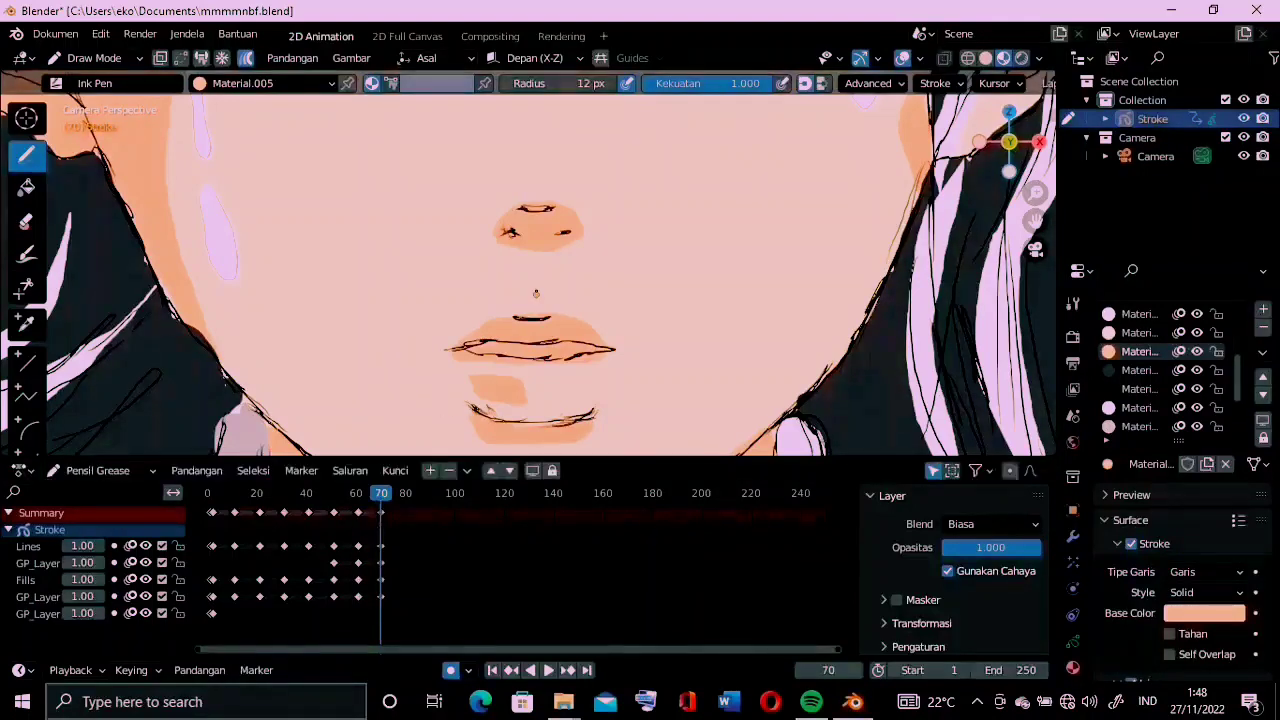
{"action": "left_click", "coordinate": [26, 221]}
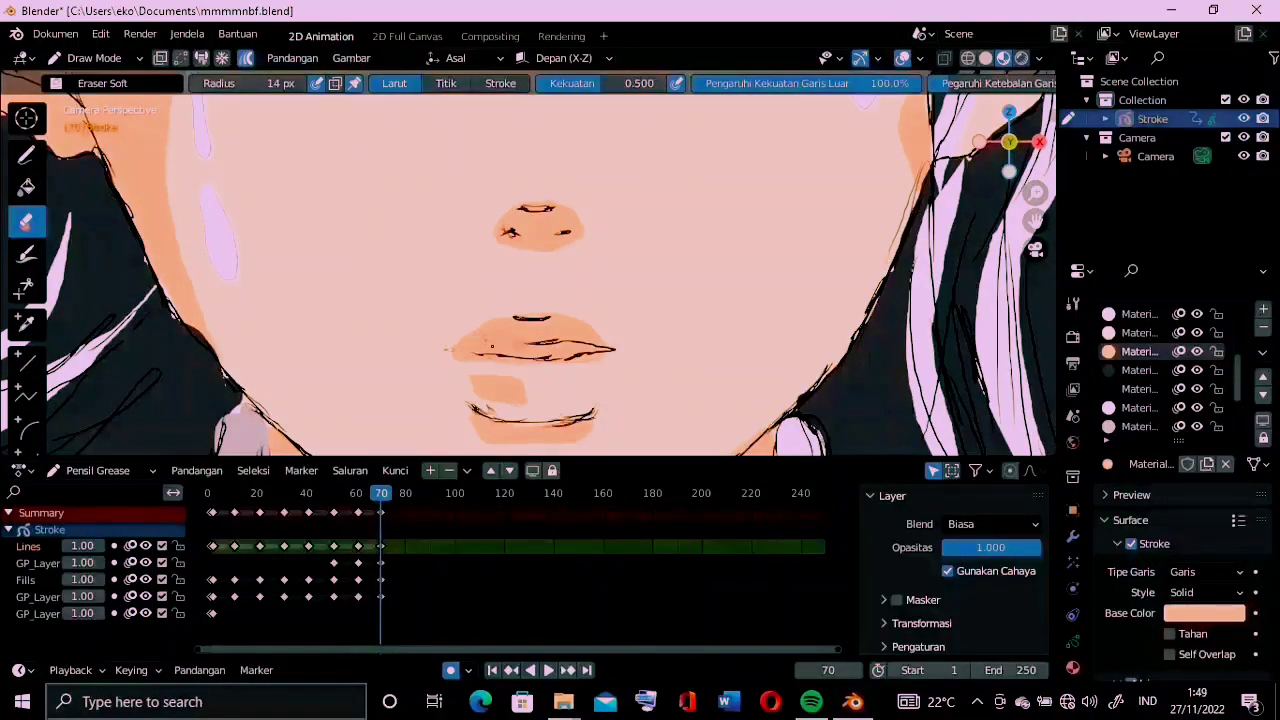
{"action": "left_click_drag", "start_coordinate": [515, 352], "coordinate": [575, 357]}
{"action": "key", "text": "ctrl+z"}
{"action": "key", "text": "ctrl+z"}
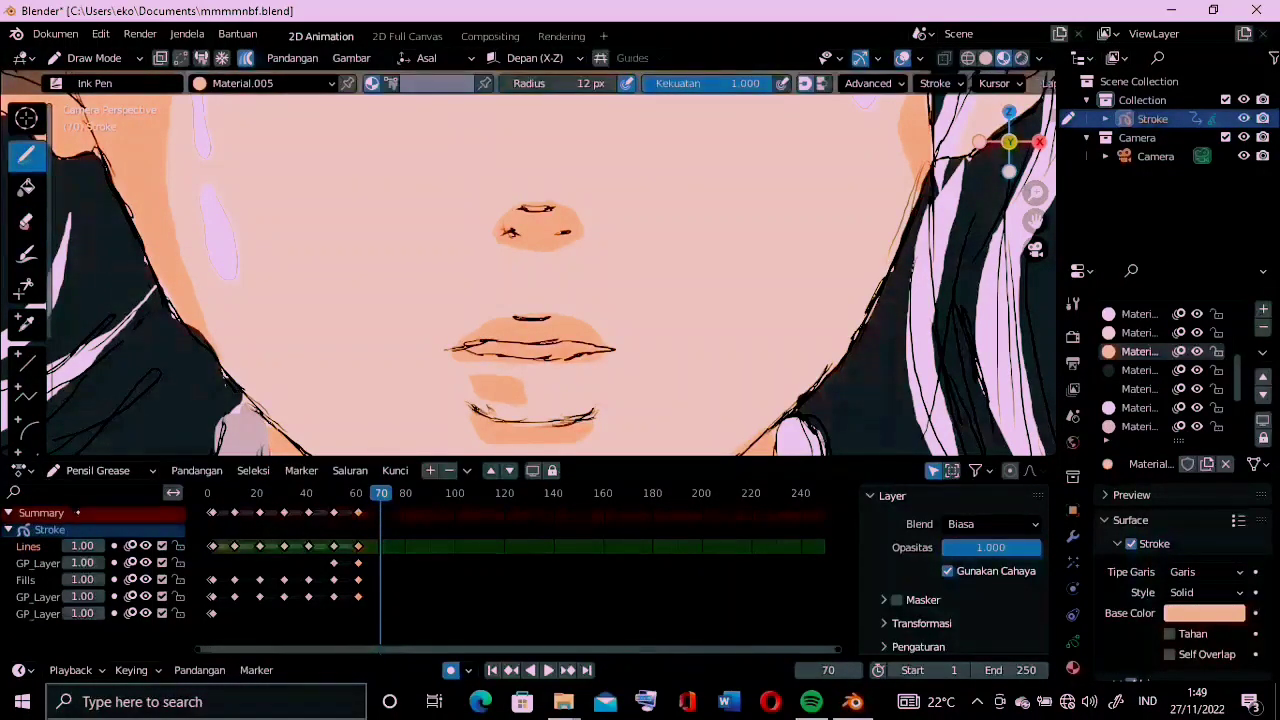
Keep the keyframes at frame 70 and draw a new dark Solid Stroke lip line
{"action": "key", "text": "ctrl+z"}
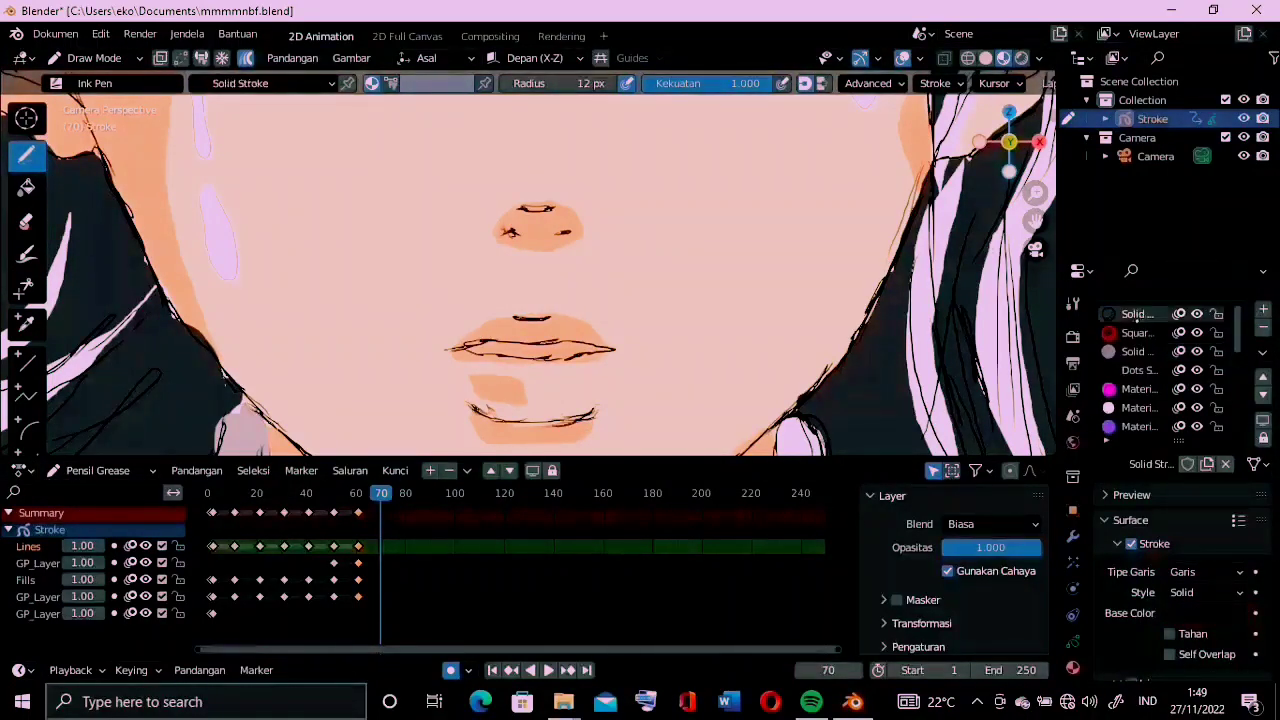
{"action": "mouse_move", "coordinate": [474, 350]}
{"action": "left_mouse_down"}
{"action": "mouse_move", "coordinate": [452, 348]}
{"action": "mouse_move", "coordinate": [528, 354]}
{"action": "left_mouse_up"}
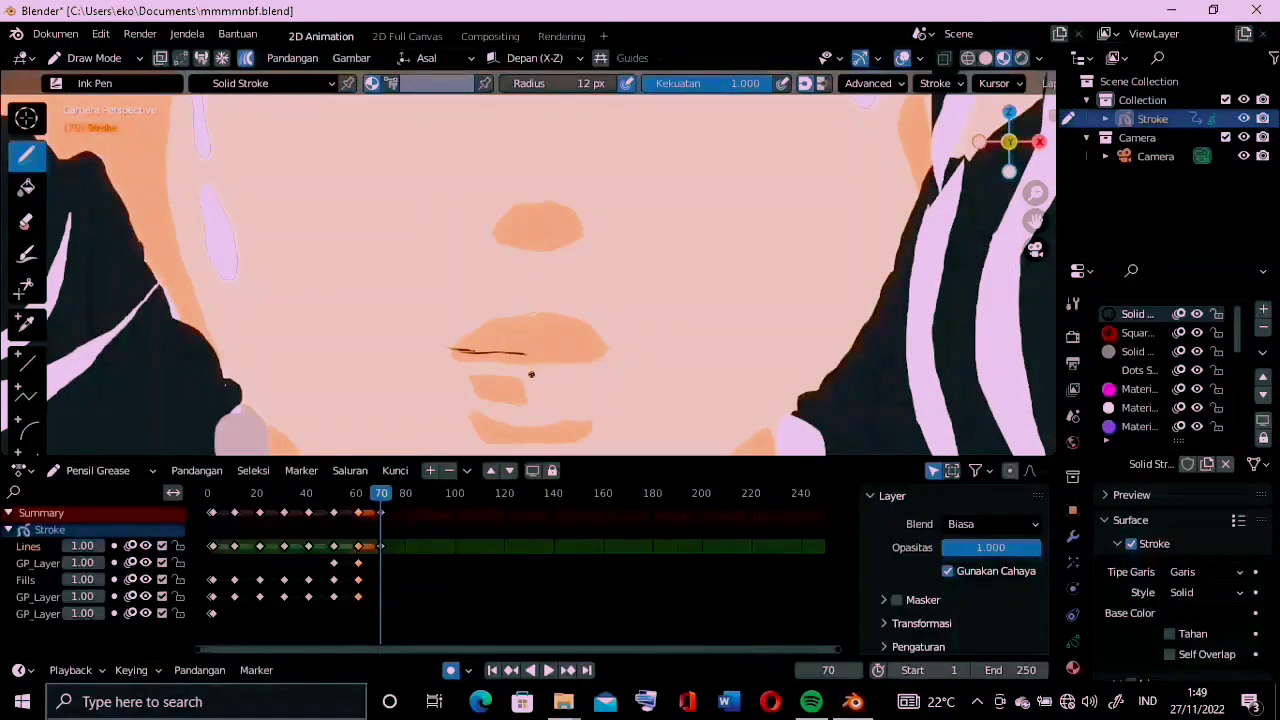
{"action": "key", "text": "ctrl+z"}
{"action": "key", "text": "ctrl+z"}
{"action": "key", "text": "g"}
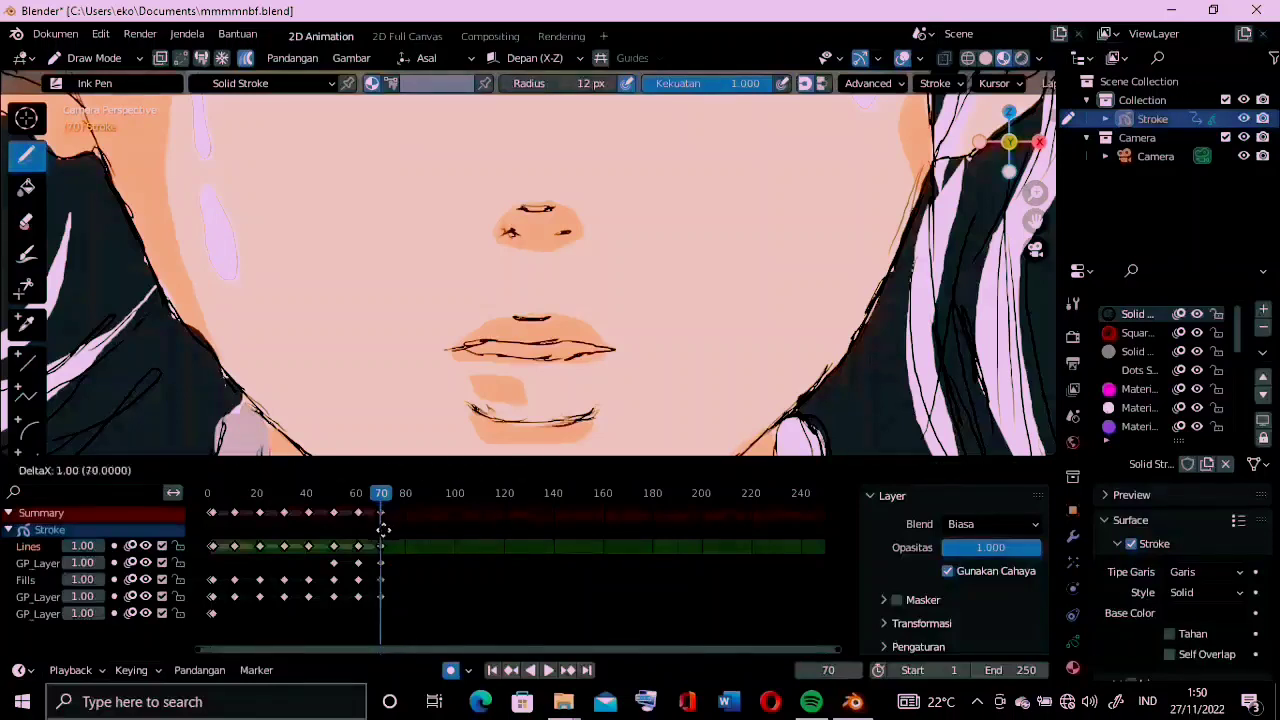
{"action": "left_click", "coordinate": [392, 518]}
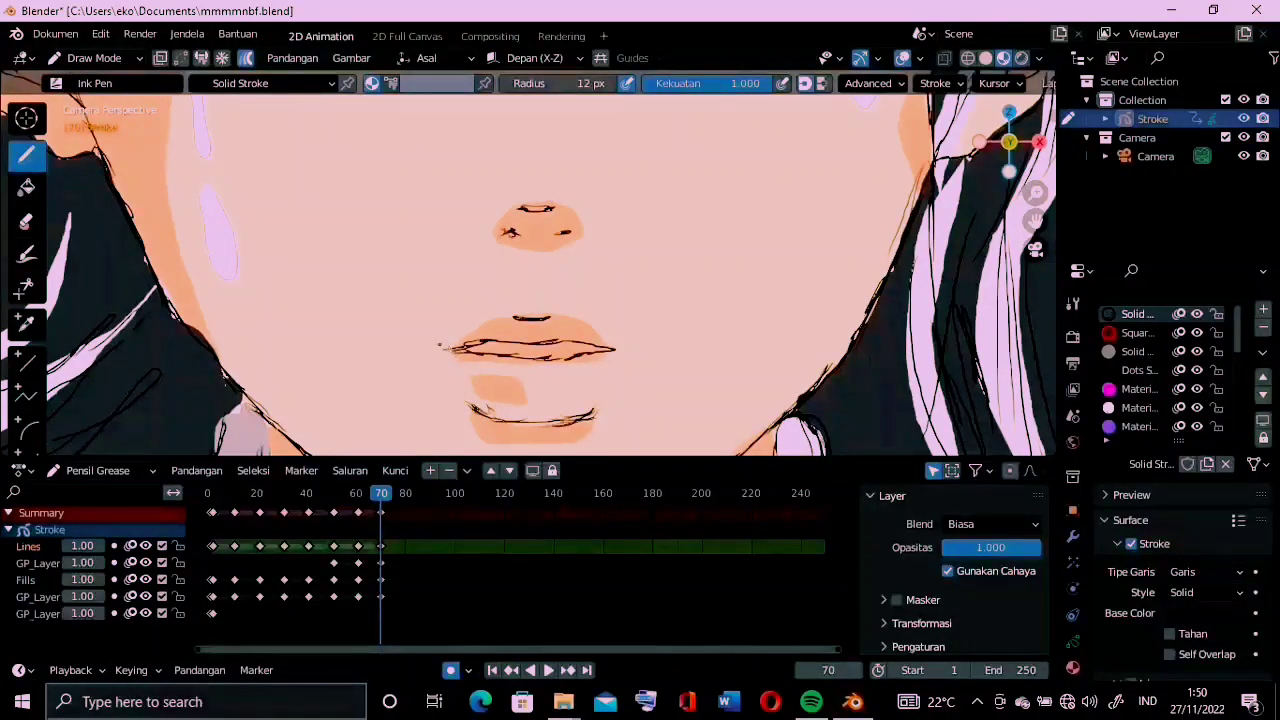
{"action": "left_click_drag", "start_coordinate": [439, 345], "coordinate": [530, 351]}
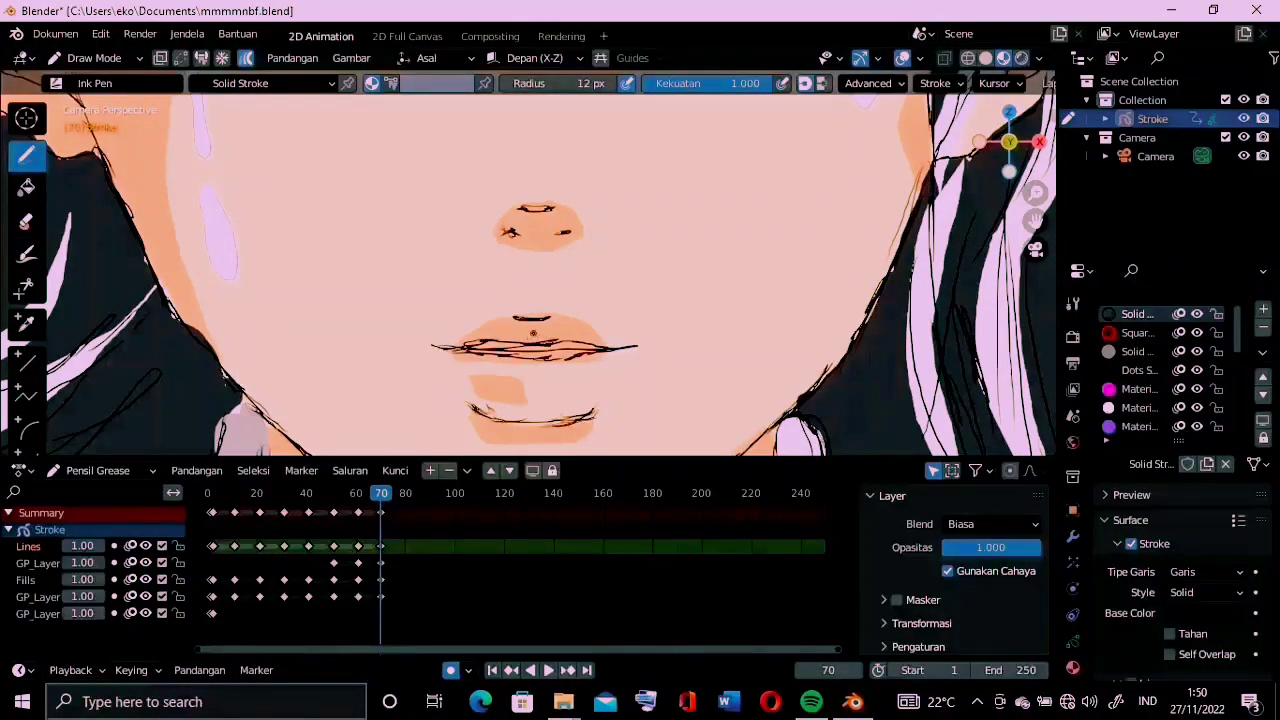
Paint pink Material.004 over the upper-lip mark and peach Material.005 along the upper lip
{"action": "scroll", "coordinate": [1150, 370], "scroll_direction": "down", "scroll_amount": 5}
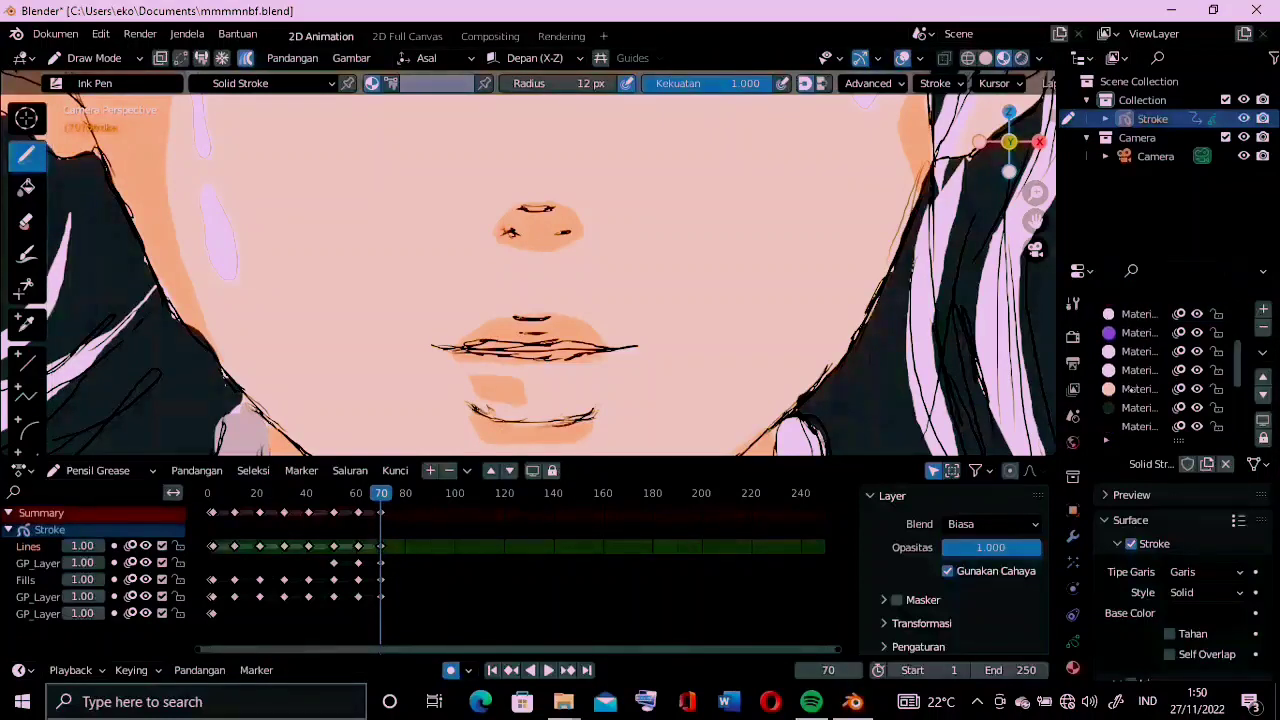
{"action": "left_click", "coordinate": [1140, 370]}
{"action": "left_click_drag", "start_coordinate": [504, 319], "coordinate": [550, 320]}
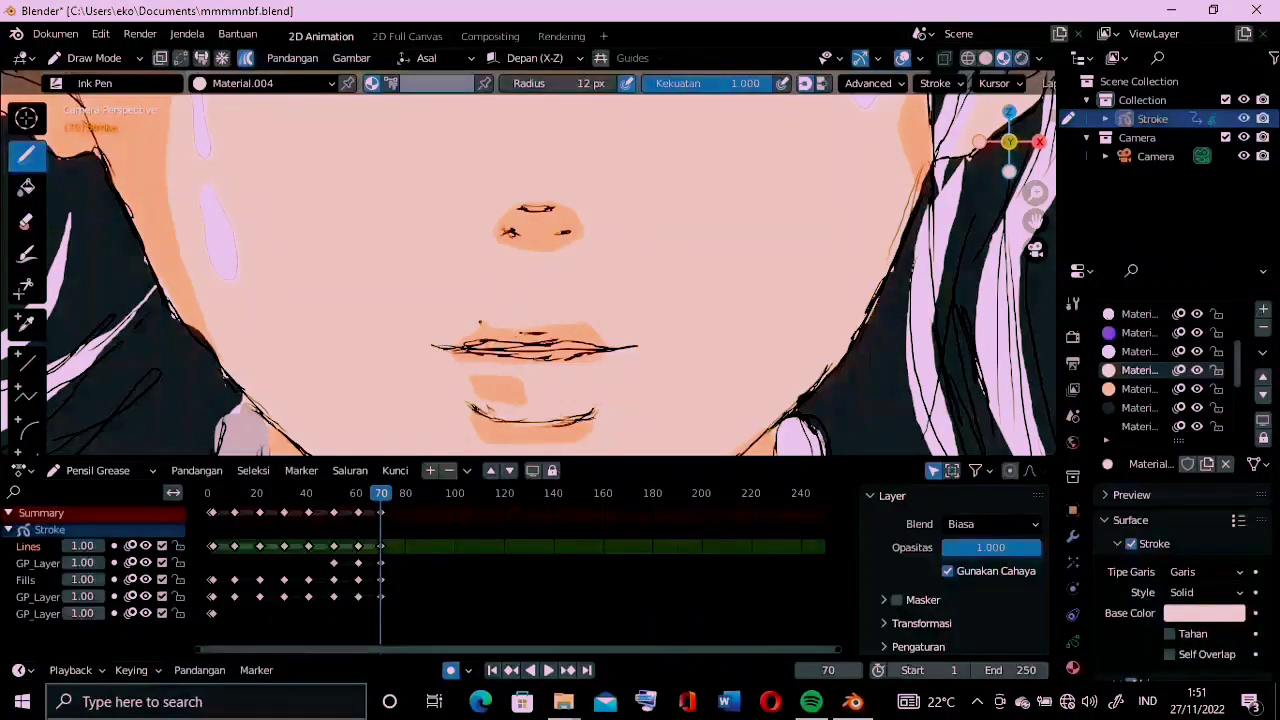
{"action": "left_click", "coordinate": [1140, 389]}
{"action": "mouse_move", "coordinate": [462, 345]}
{"action": "left_mouse_down"}
{"action": "mouse_move", "coordinate": [556, 344]}
{"action": "mouse_move", "coordinate": [500, 360]}
{"action": "left_mouse_up"}
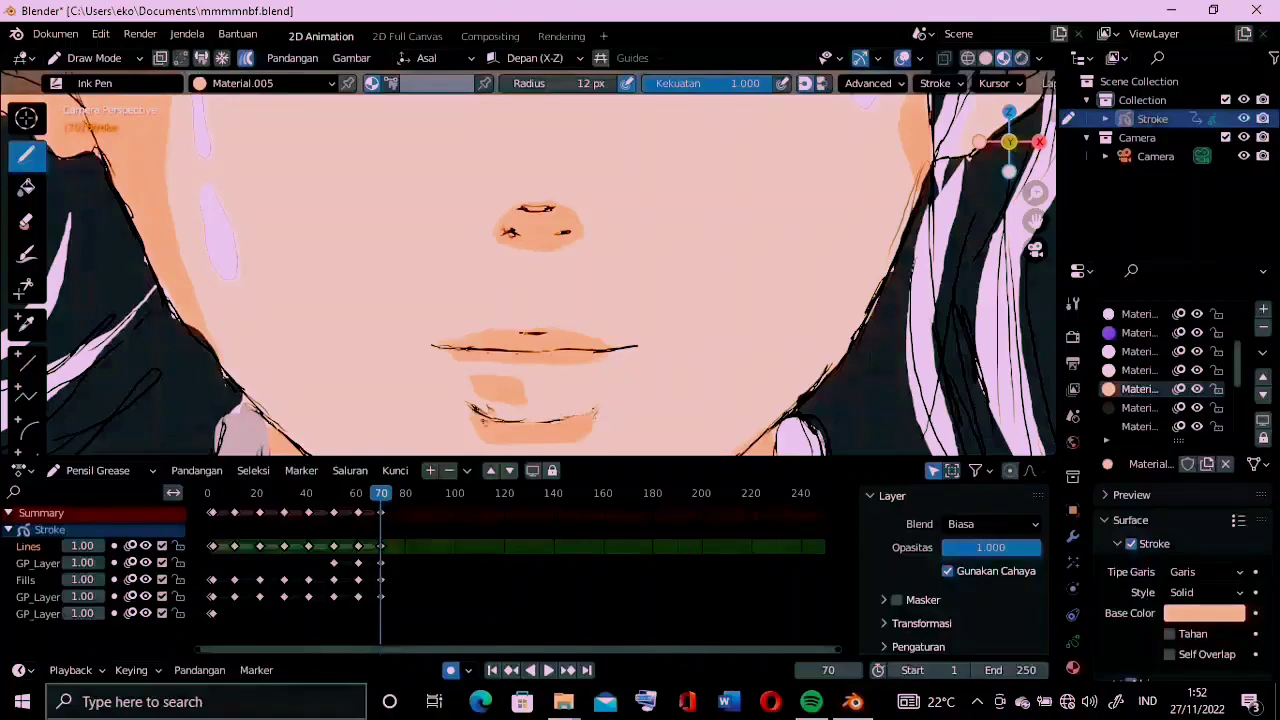
Extend the dark lip line further to the left
{"action": "scroll", "coordinate": [557, 394], "scroll_direction": "down", "scroll_amount": 3}
{"action": "scroll", "coordinate": [603, 377], "scroll_direction": "up", "scroll_amount": 2}
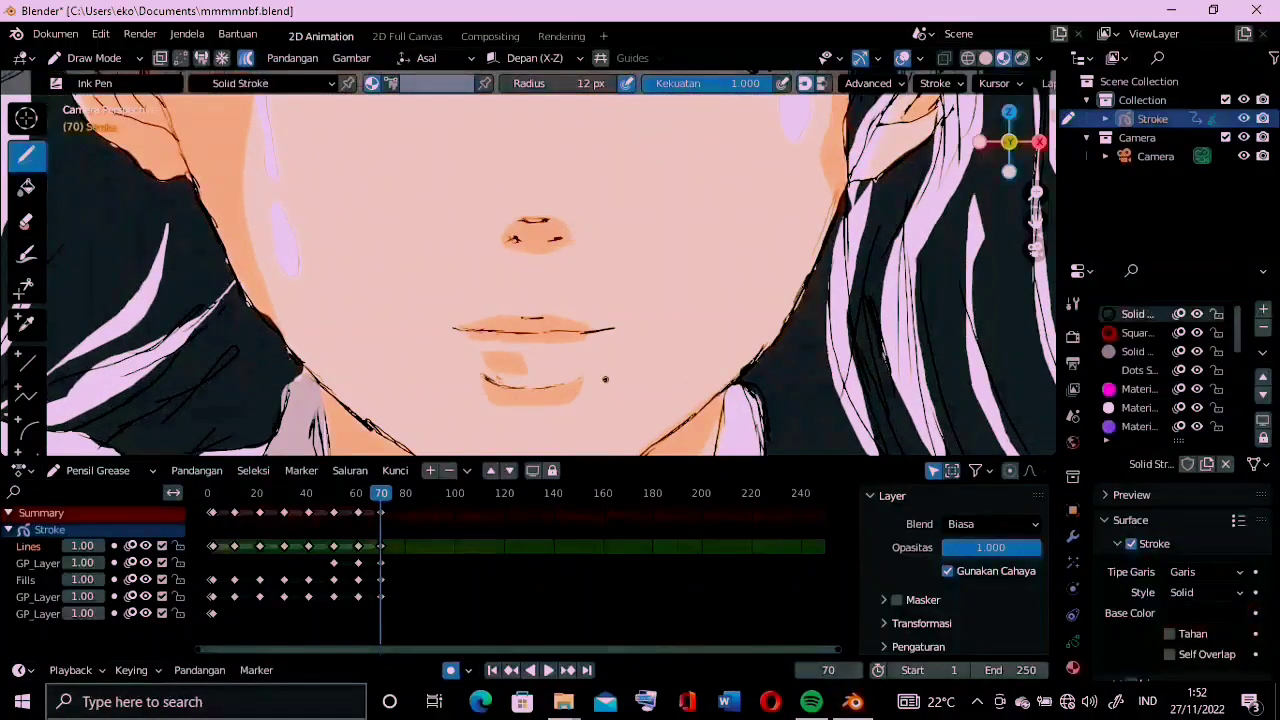
{"action": "left_click_drag", "start_coordinate": [555, 333], "coordinate": [440, 328]}
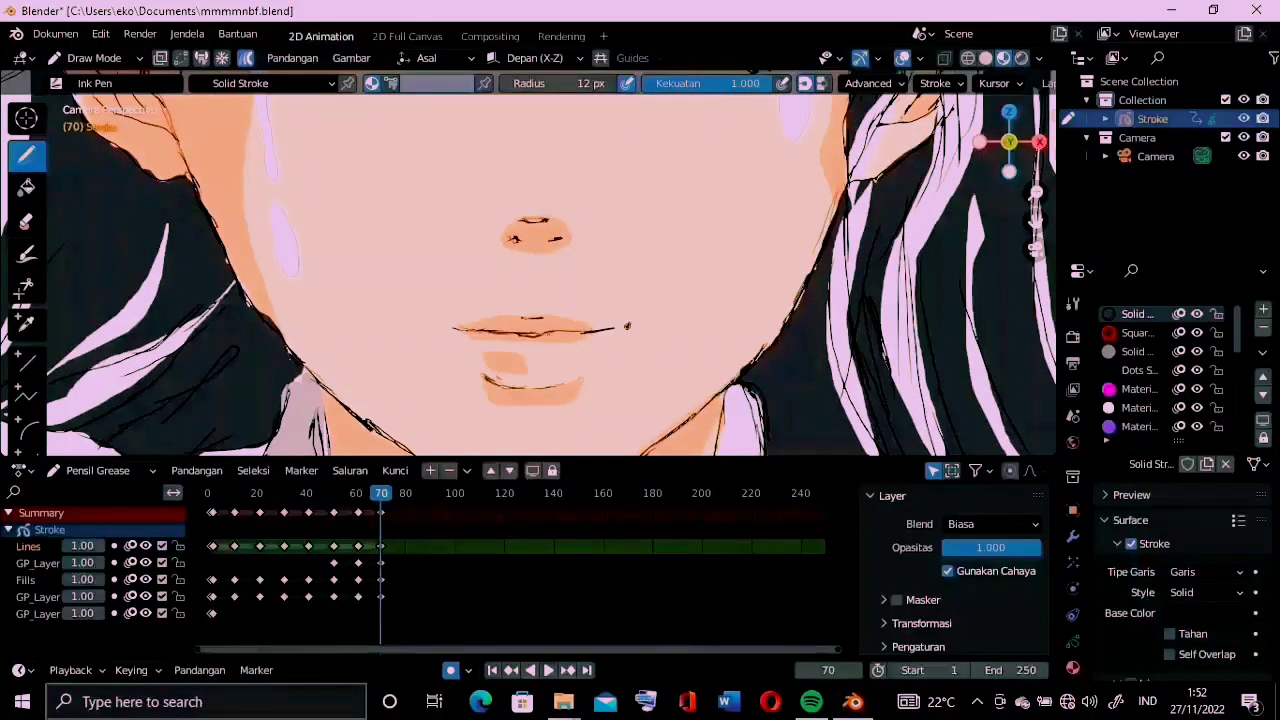
{"action": "scroll", "coordinate": [600, 330], "scroll_direction": "down", "scroll_amount": 4}
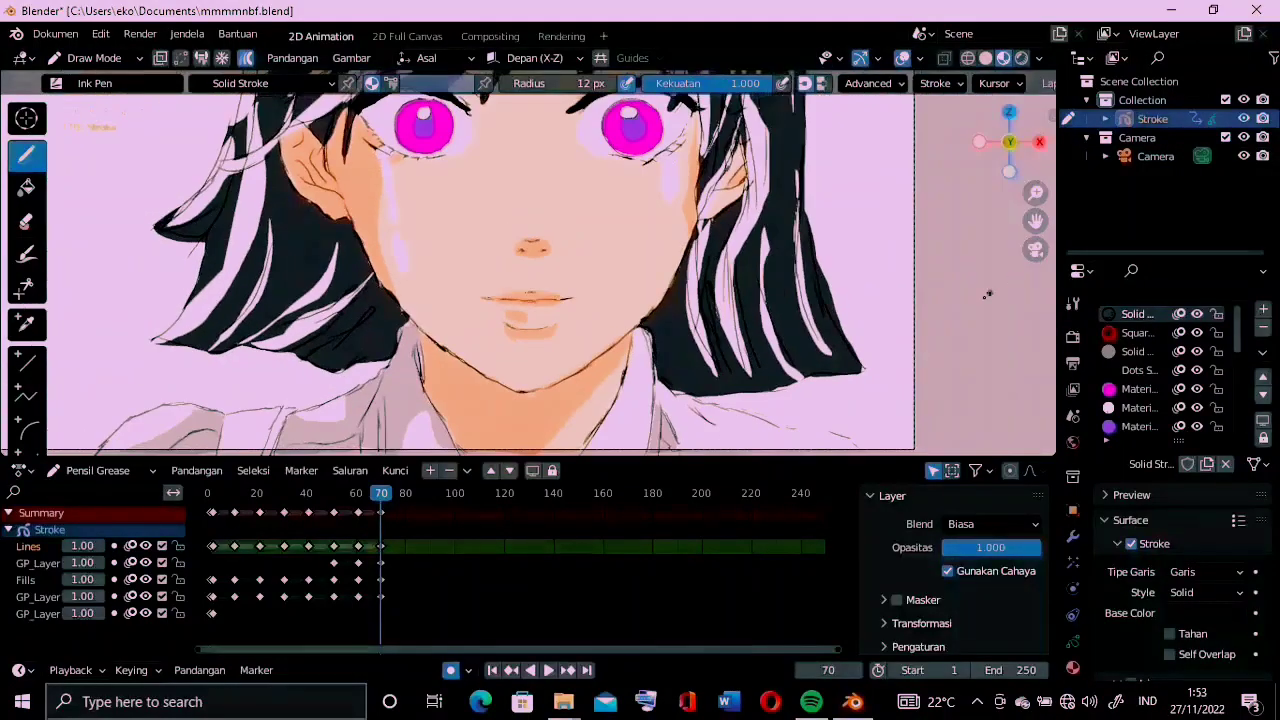
Duplicate the frame-70 keyframes to frame 80 in the Dope Sheet
{"action": "scroll", "coordinate": [1110, 400], "scroll_direction": "down", "scroll_amount": 3}
{"action": "left_click", "coordinate": [1140, 389]}
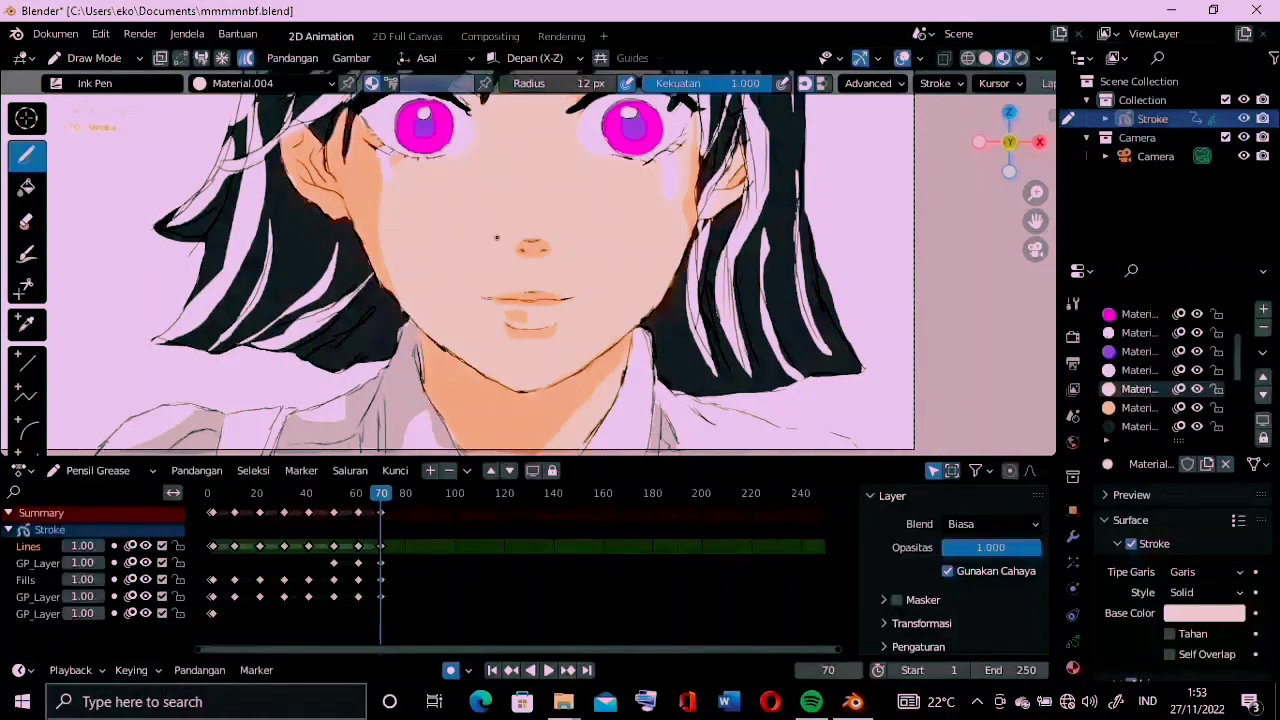
{"action": "key", "text": "shift+d"}
{"action": "left_click", "coordinate": [444, 518]}
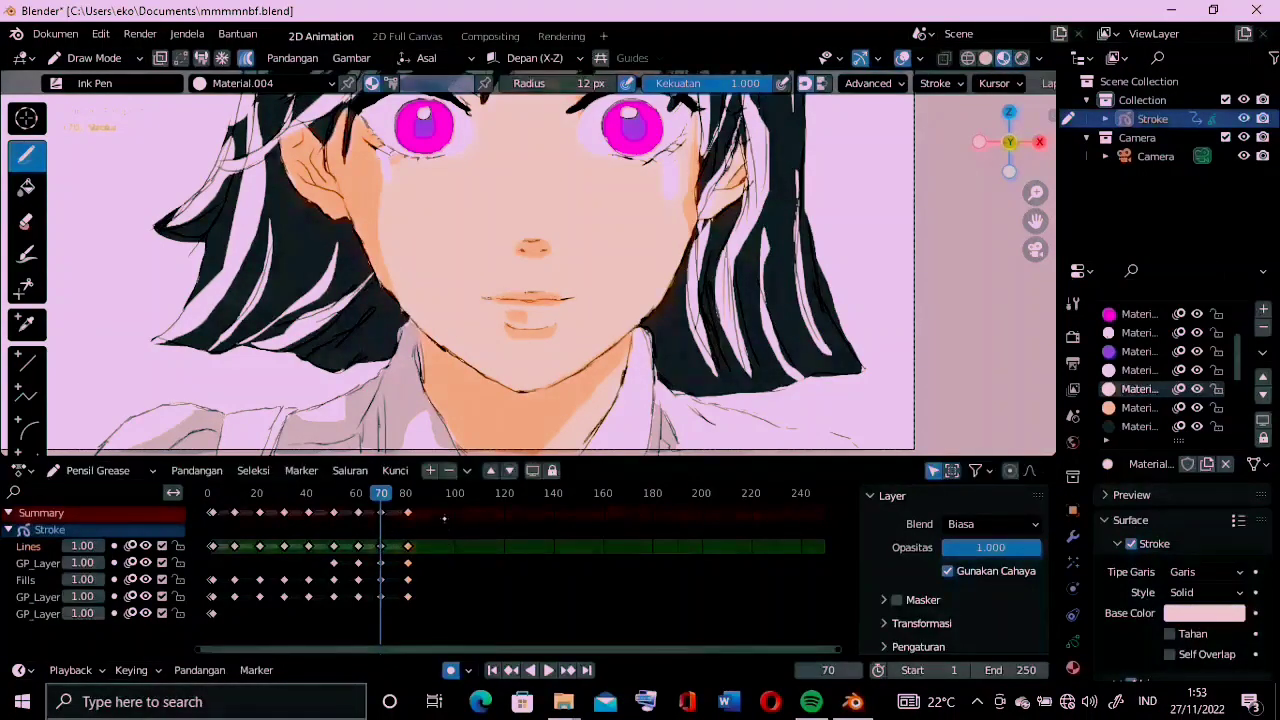
Zoom in on the eyes and draw two thin dark strokes in the bangs
{"action": "left_click_drag", "start_coordinate": [1035, 220], "coordinate": [1035, 378]}
{"action": "mouse_move", "coordinate": [1035, 192]}
{"action": "left_mouse_down"}
{"action": "mouse_move", "coordinate": [1038, 120]}
{"action": "mouse_move", "coordinate": [1036, 175]}
{"action": "left_mouse_up"}
{"action": "scroll", "coordinate": [437, 423], "scroll_direction": "down", "scroll_amount": 11, "text": "alt"}
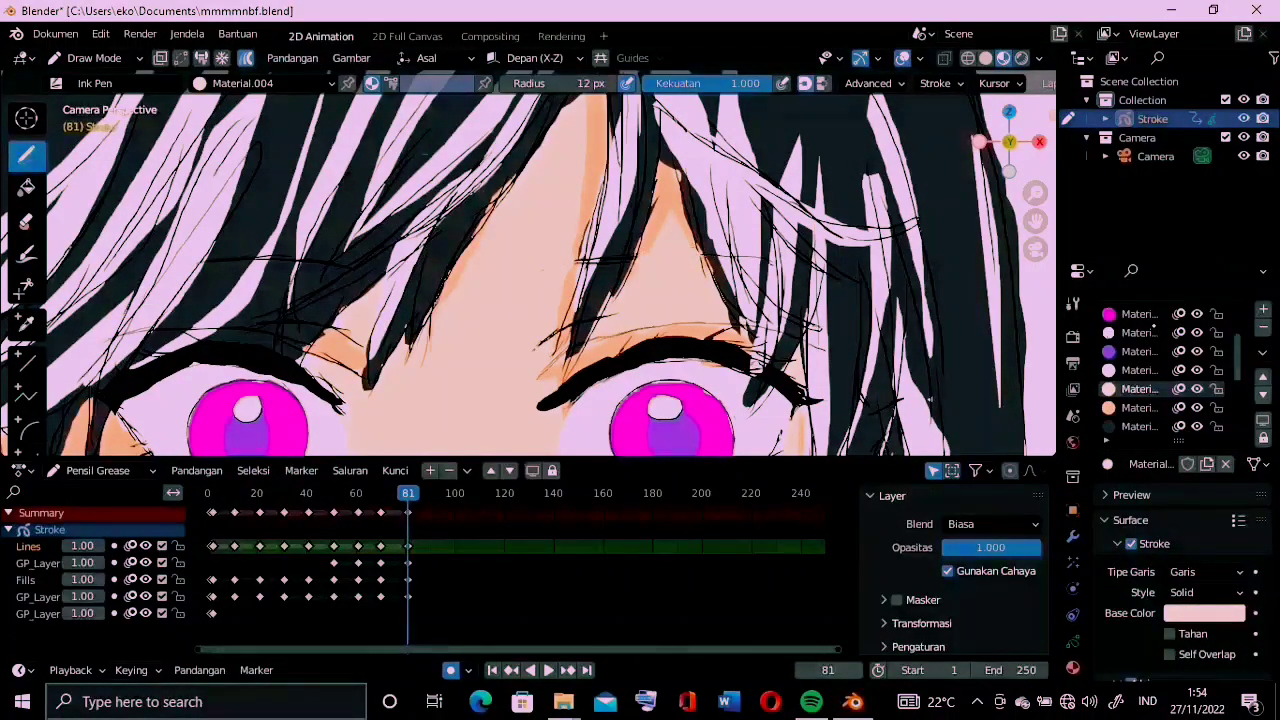
{"action": "scroll", "coordinate": [1154, 326], "scroll_direction": "up", "scroll_amount": 8, "text": "ctrl"}
{"action": "left_click_drag", "start_coordinate": [744, 258], "coordinate": [592, 272]}
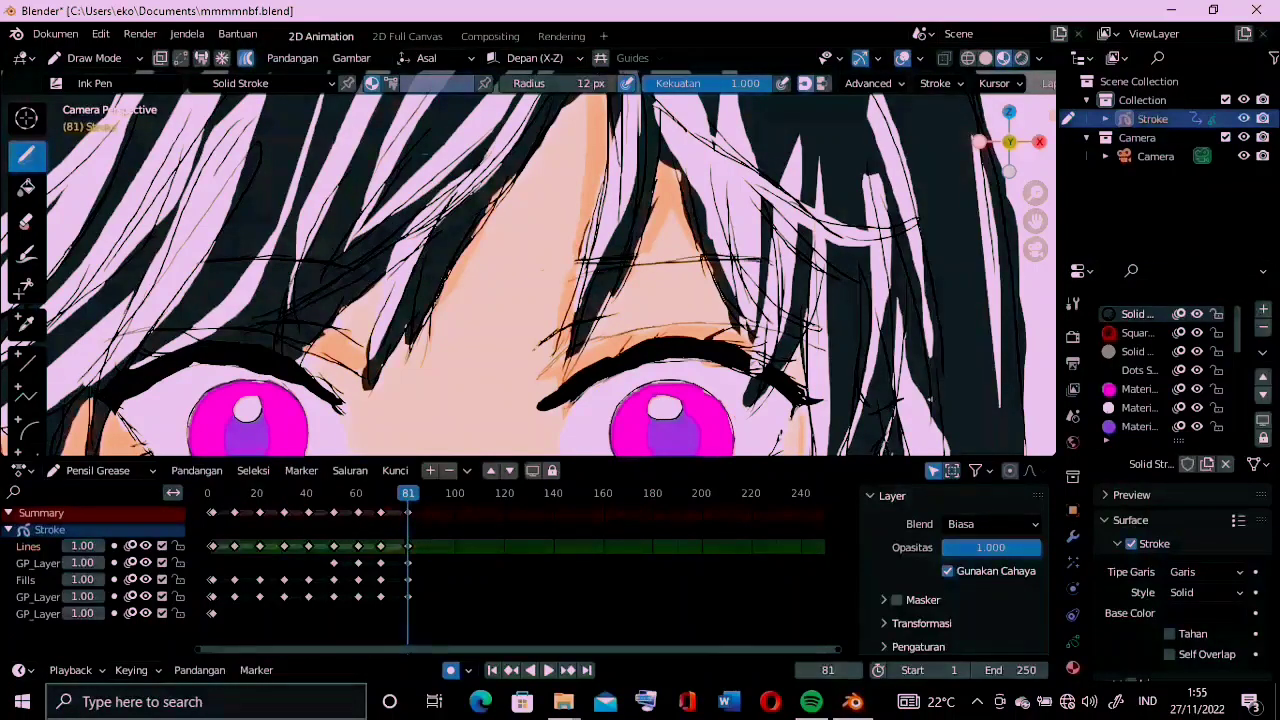
{"action": "scroll", "coordinate": [1160, 370], "scroll_direction": "down", "scroll_amount": 8, "text": "ctrl"}
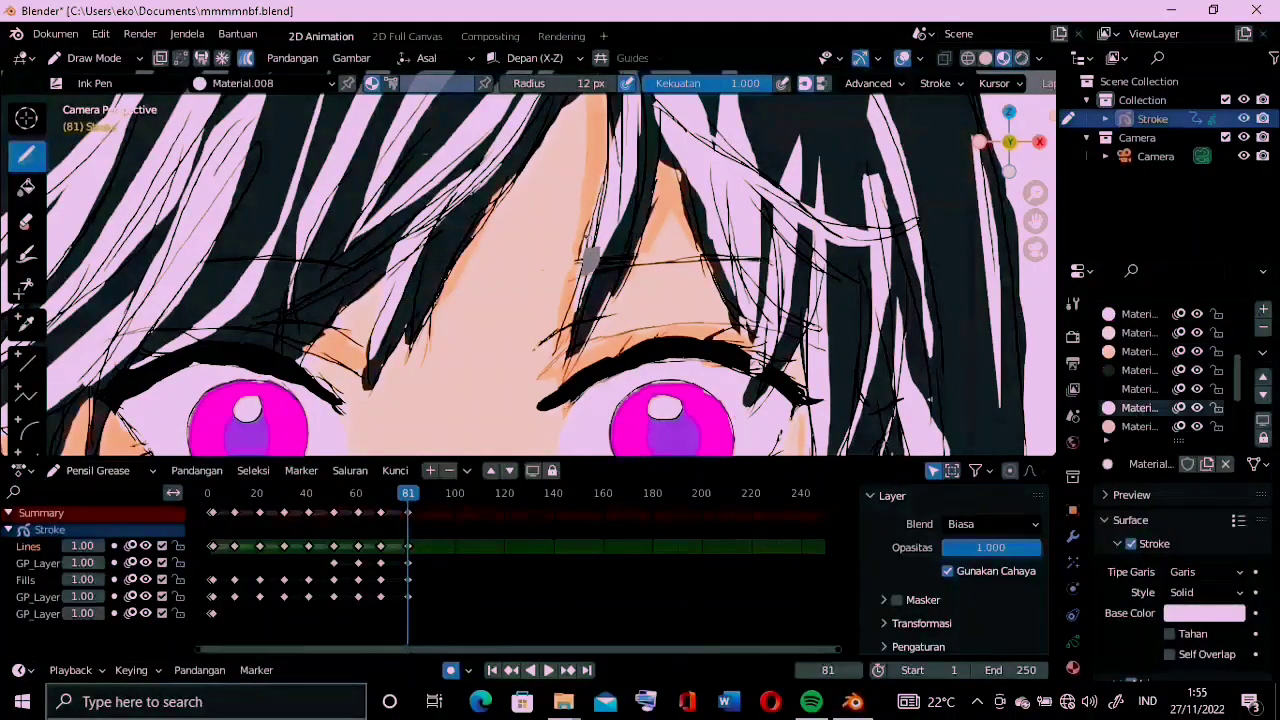
{"action": "scroll", "coordinate": [1160, 390], "scroll_direction": "up", "scroll_amount": 2, "text": "ctrl"}
{"action": "left_click_drag", "start_coordinate": [636, 240], "coordinate": [598, 266]}
{"action": "scroll", "coordinate": [1160, 390], "scroll_direction": "down", "scroll_amount": 2, "text": "ctrl"}
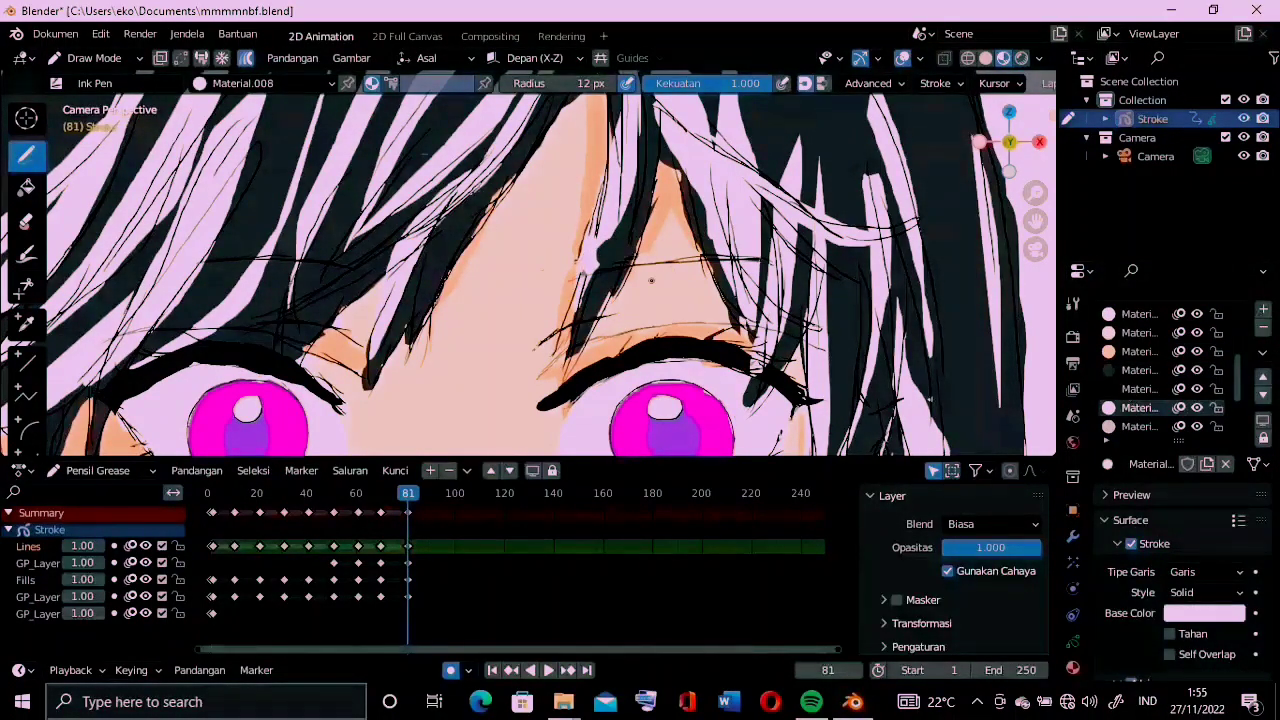
{"action": "scroll", "coordinate": [1160, 370], "scroll_direction": "up", "scroll_amount": 8, "text": "ctrl"}
{"action": "scroll", "coordinate": [1034, 354], "scroll_direction": "down", "scroll_amount": 8}
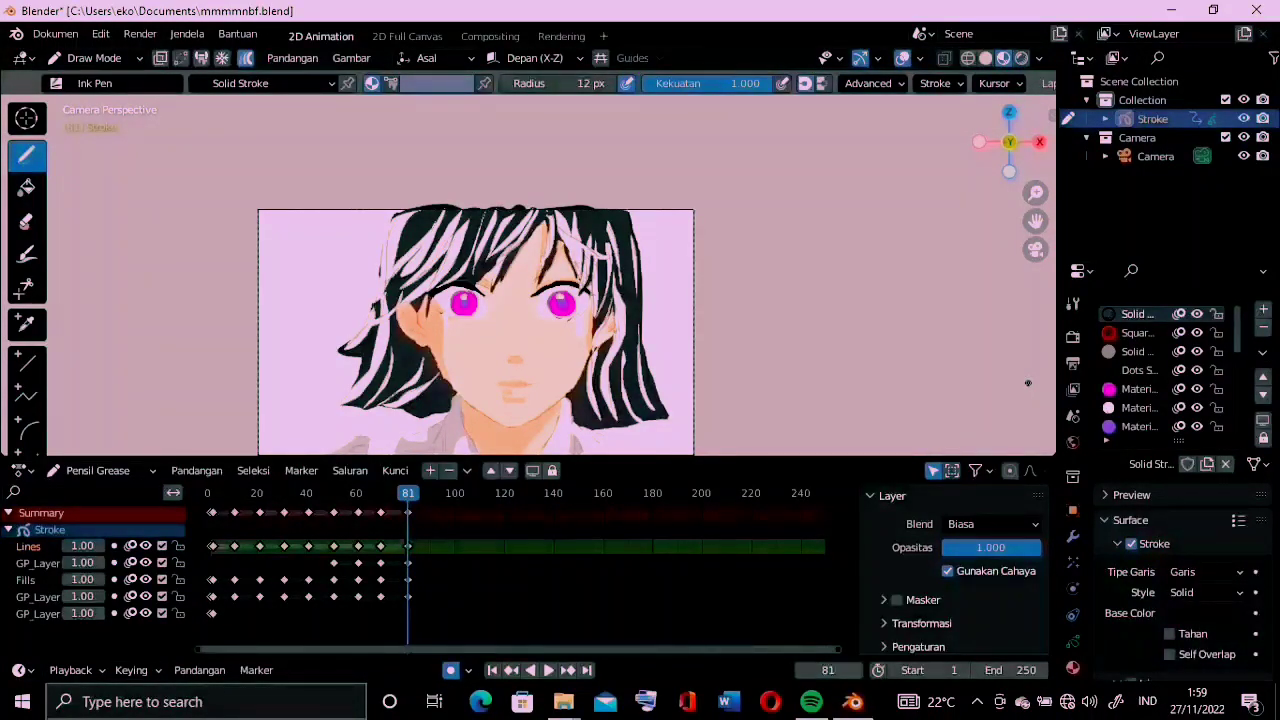
Scrub and play back the animation, then add blank keyframes at frame 91
{"action": "left_click_drag", "start_coordinate": [408, 493], "coordinate": [416, 493]}
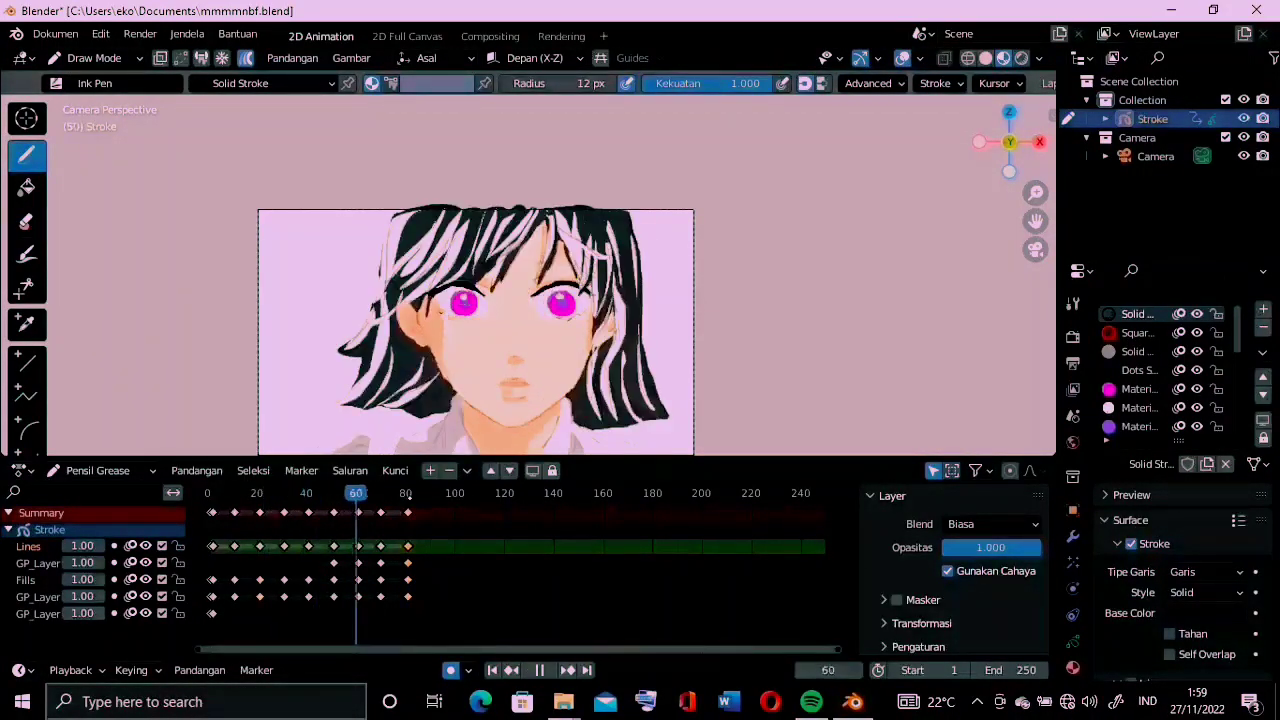
{"action": "key", "text": "space"}
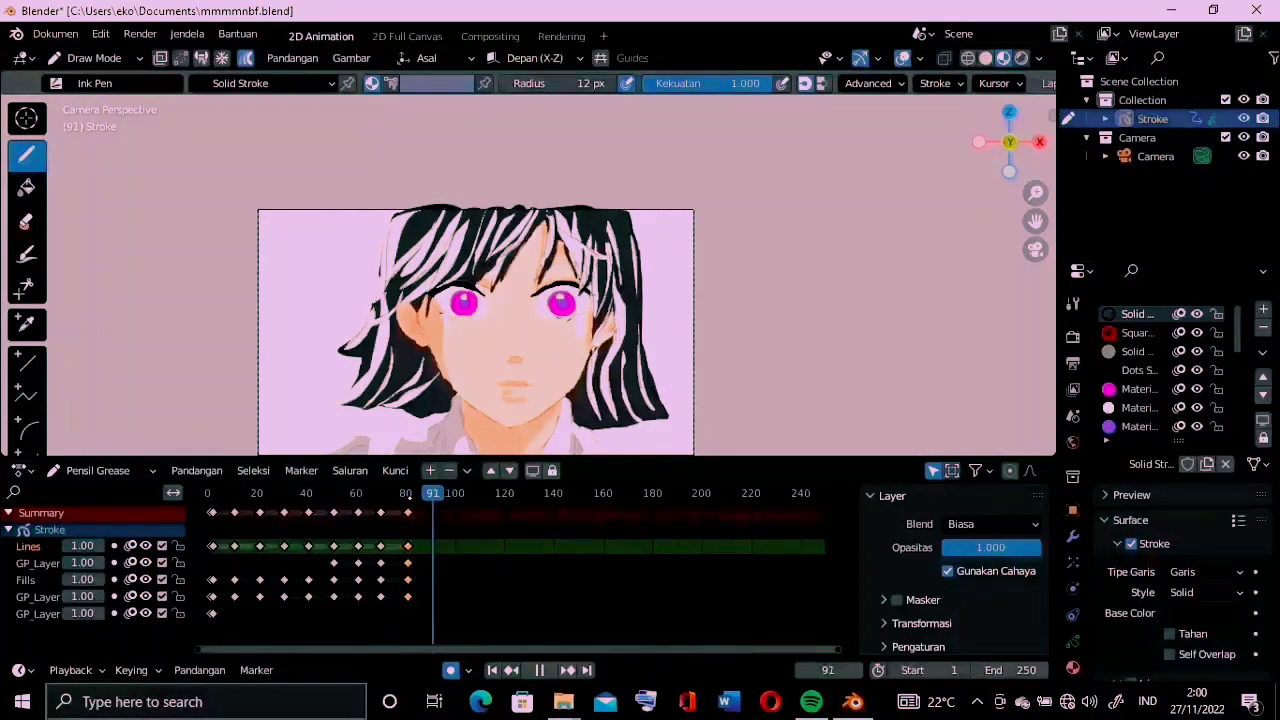
{"action": "middle_click_drag", "start_coordinate": [950, 258], "coordinate": [944, 234], "text": "shift"}
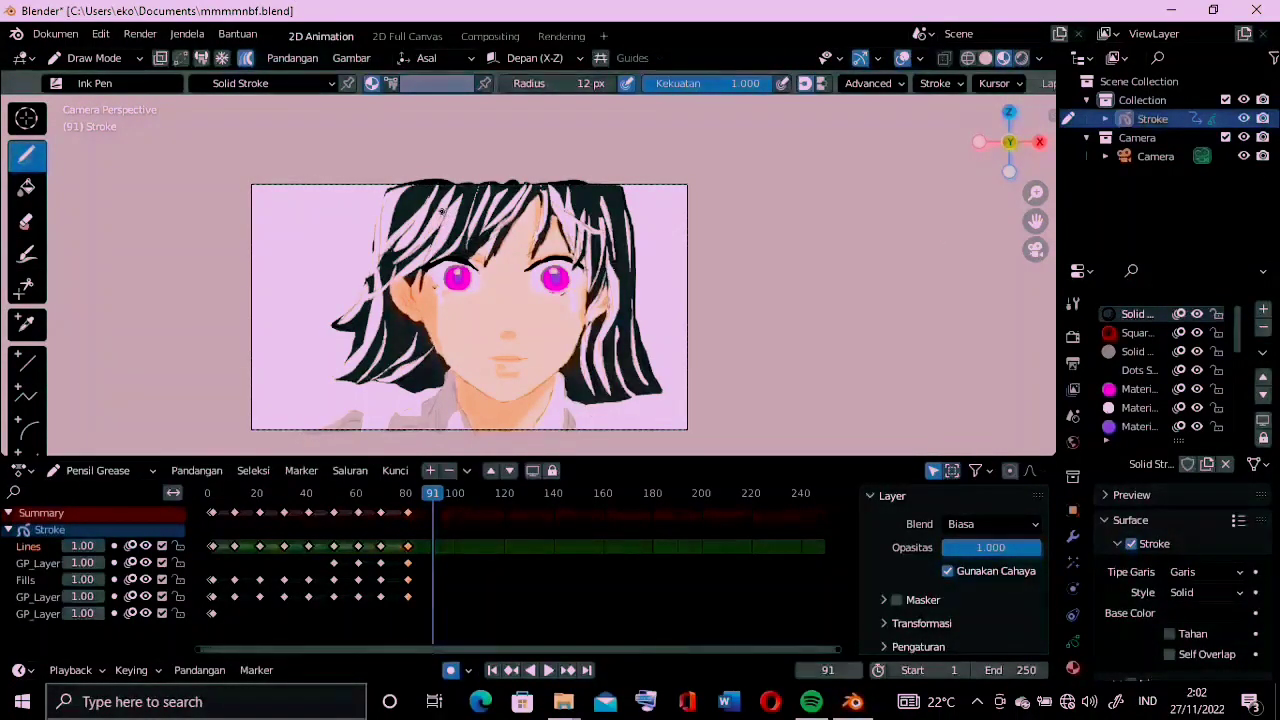
{"action": "key", "text": "i"}
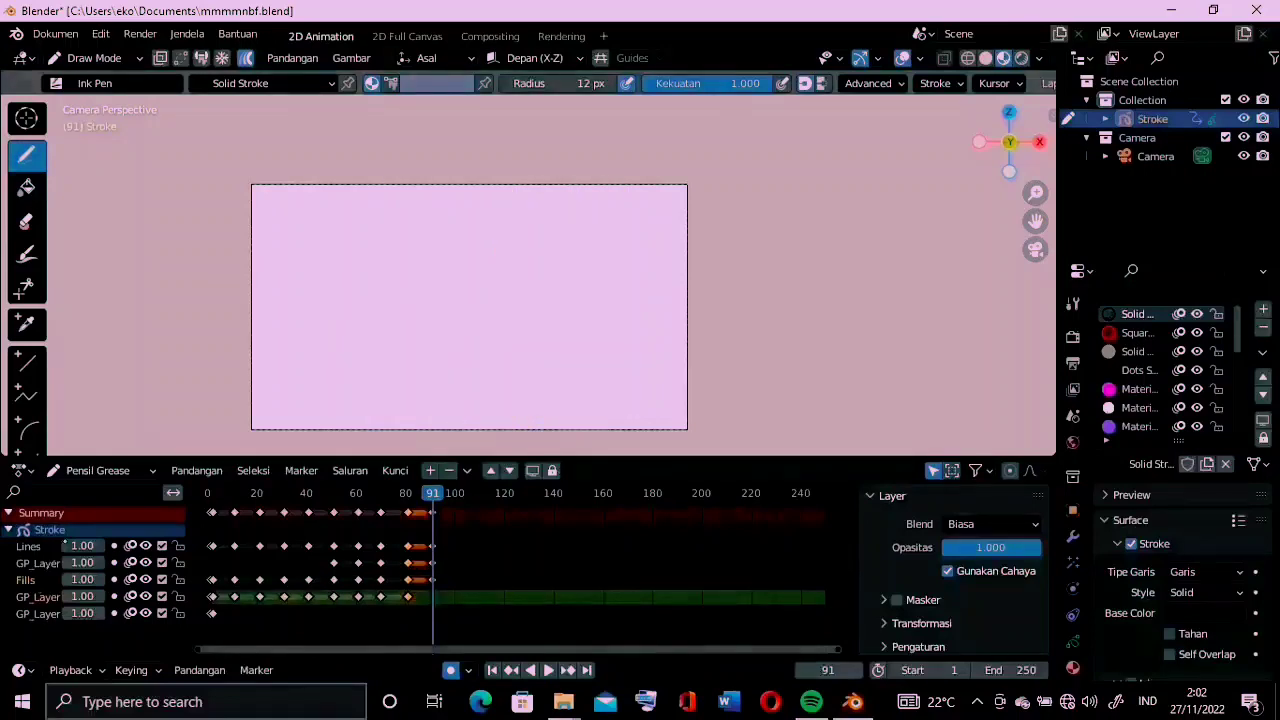
Compare frames 90 and 91 while switching between the Fills and Lines layers
{"action": "key", "text": "e"}
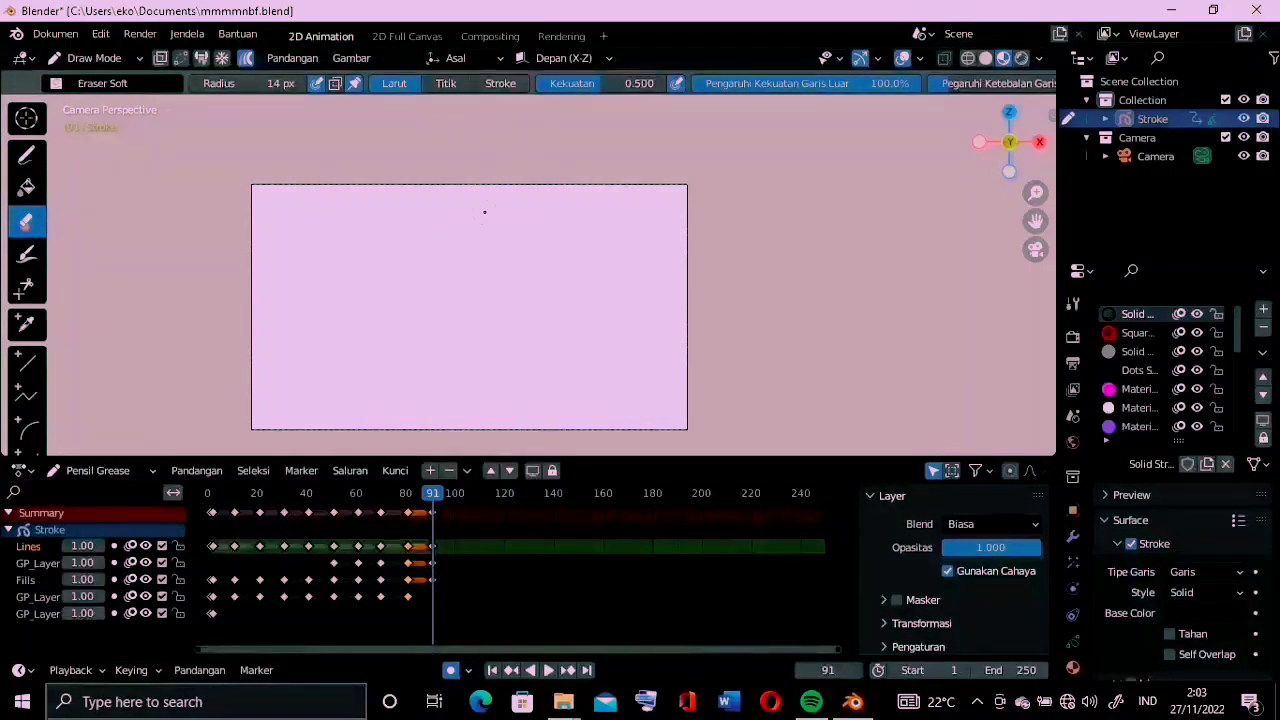
{"action": "left_click", "coordinate": [26, 579]}
{"action": "key", "text": "Down"}
{"action": "key", "text": "Up"}
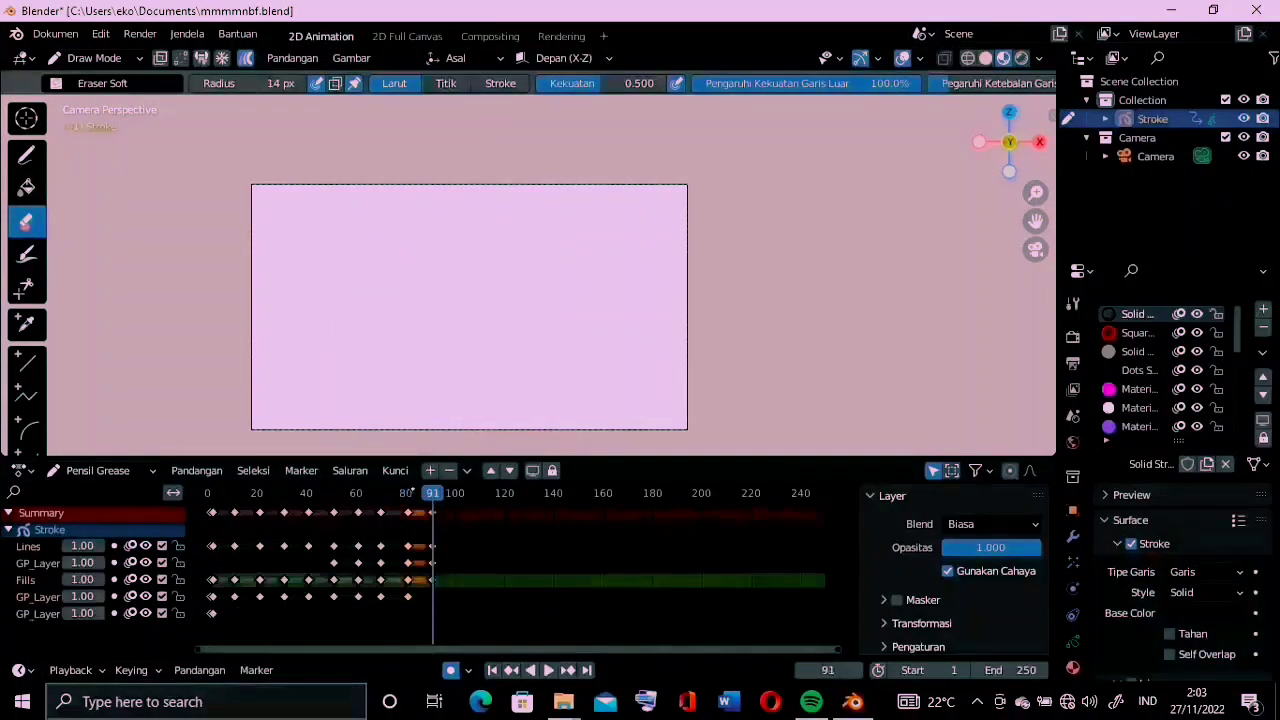
{"action": "key", "text": "Left"}
{"action": "key", "text": "Right"}
{"action": "left_click", "coordinate": [28, 546]}
{"action": "key", "text": "Left"}
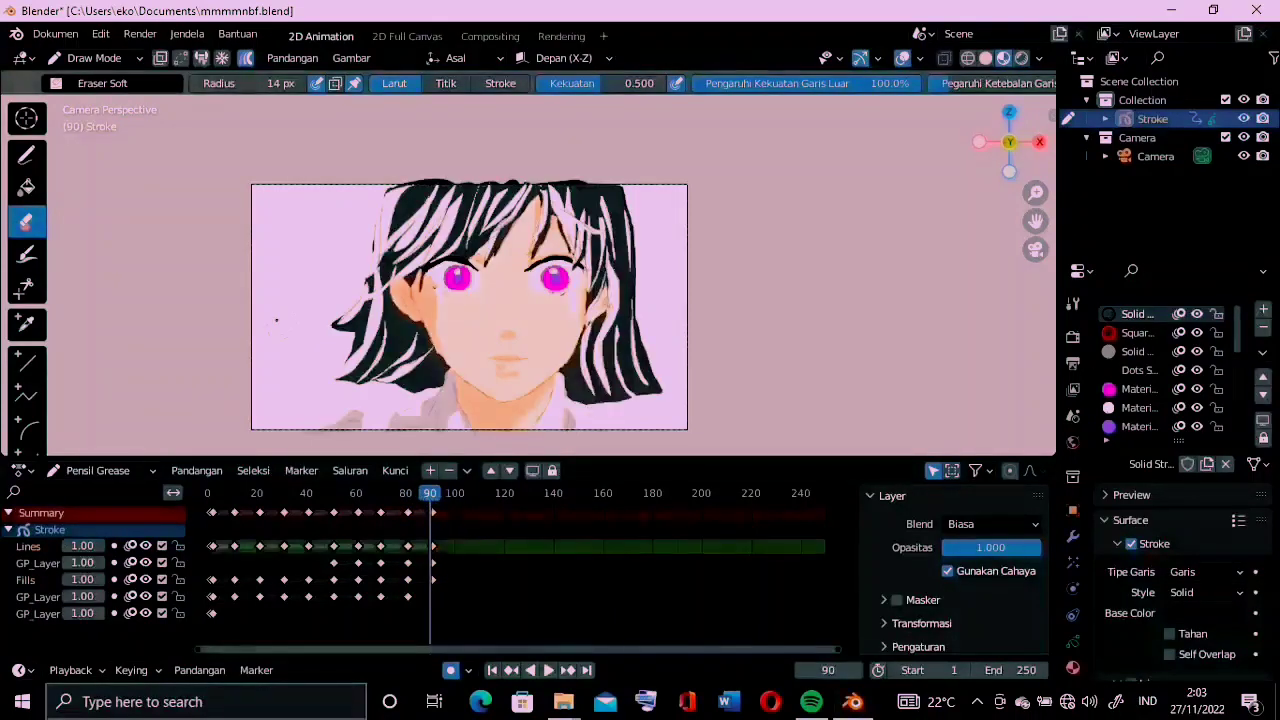
On frame 91, zoom in on the camera frame with the soft eraser active
{"action": "key", "text": "d"}
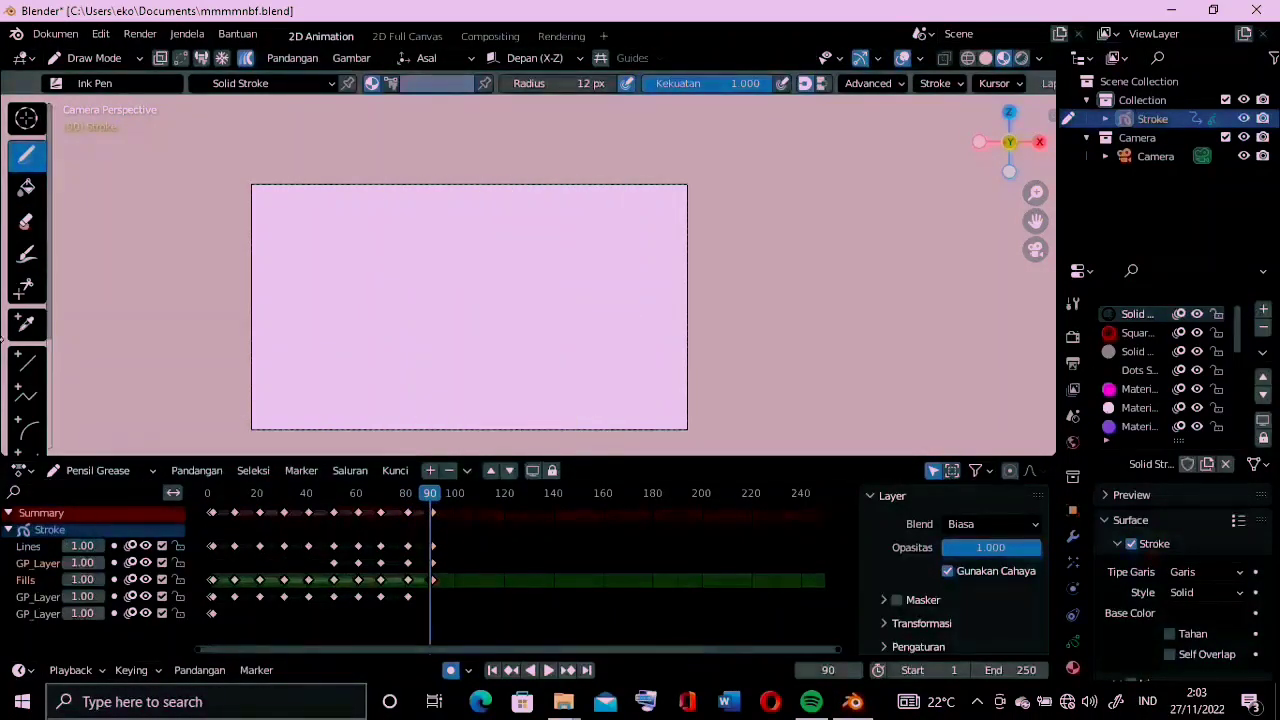
{"action": "key", "text": "Right"}
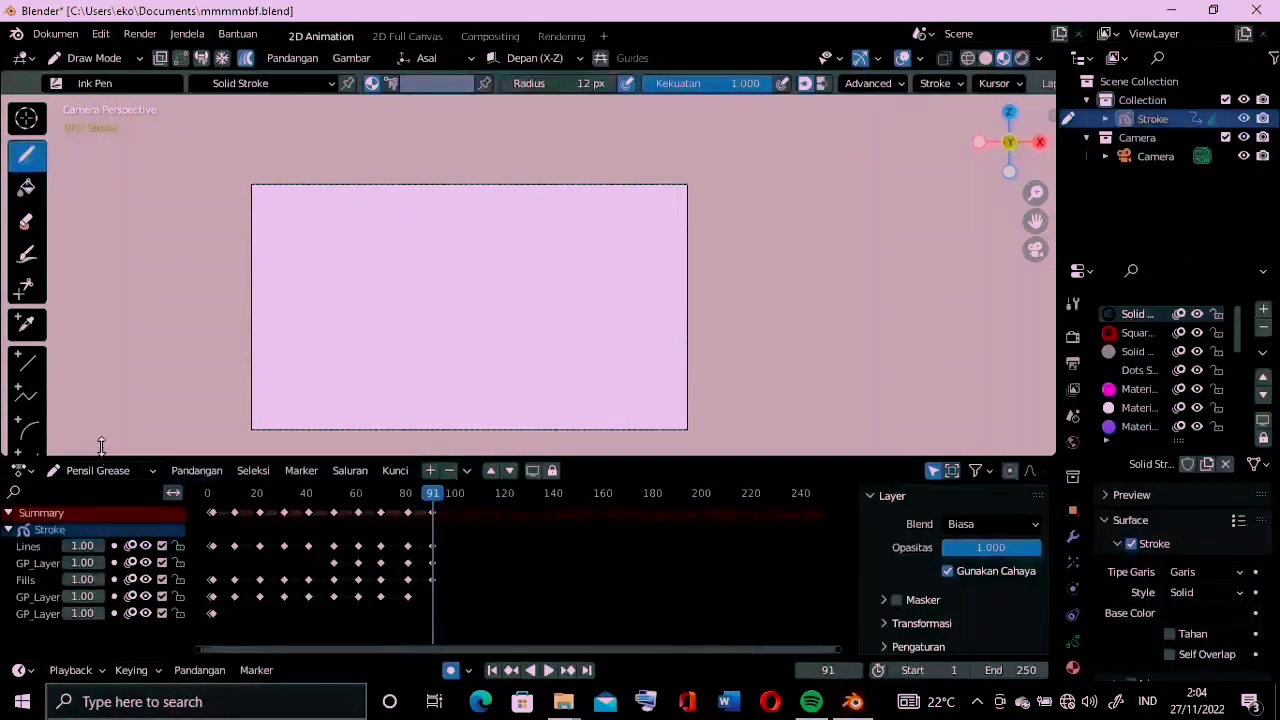
{"action": "key", "text": "e"}
{"action": "key", "text": "d"}
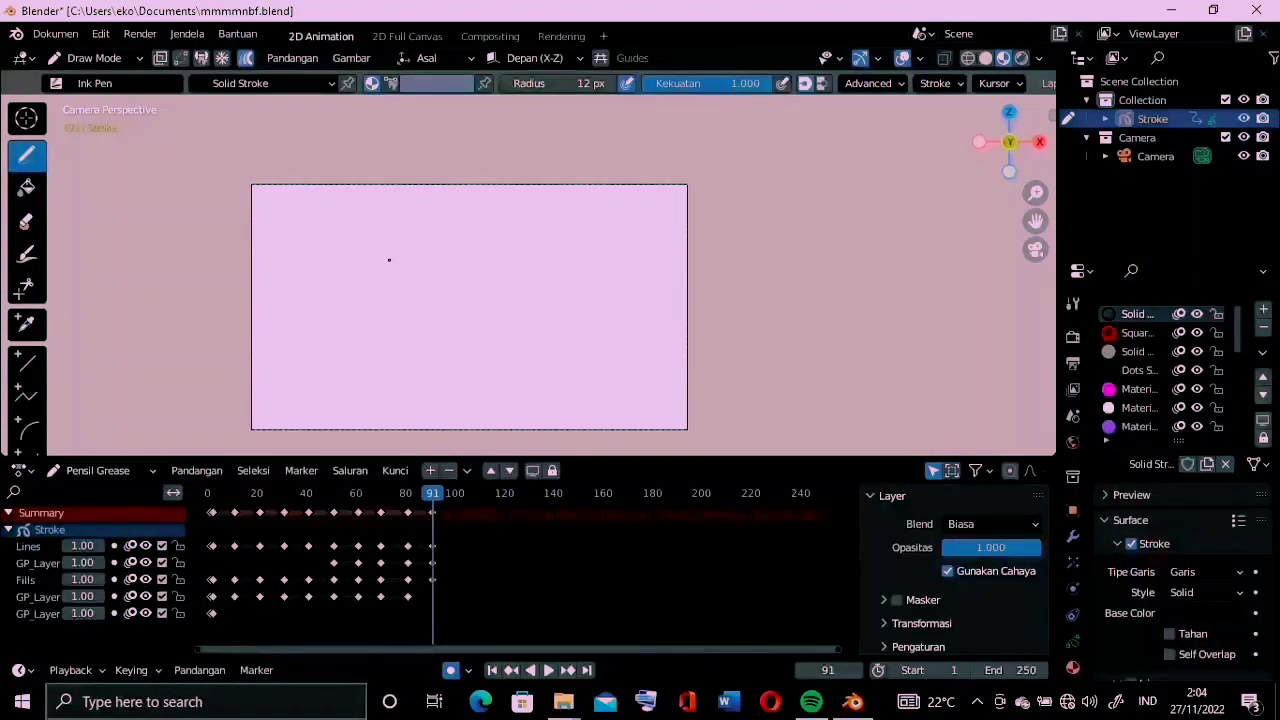
{"action": "mouse_move", "coordinate": [1039, 197]}
{"action": "left_mouse_down"}
{"action": "mouse_move", "coordinate": [316, 193]}
{"action": "mouse_move", "coordinate": [380, 246]}
{"action": "left_mouse_up"}
{"action": "key", "text": "e"}
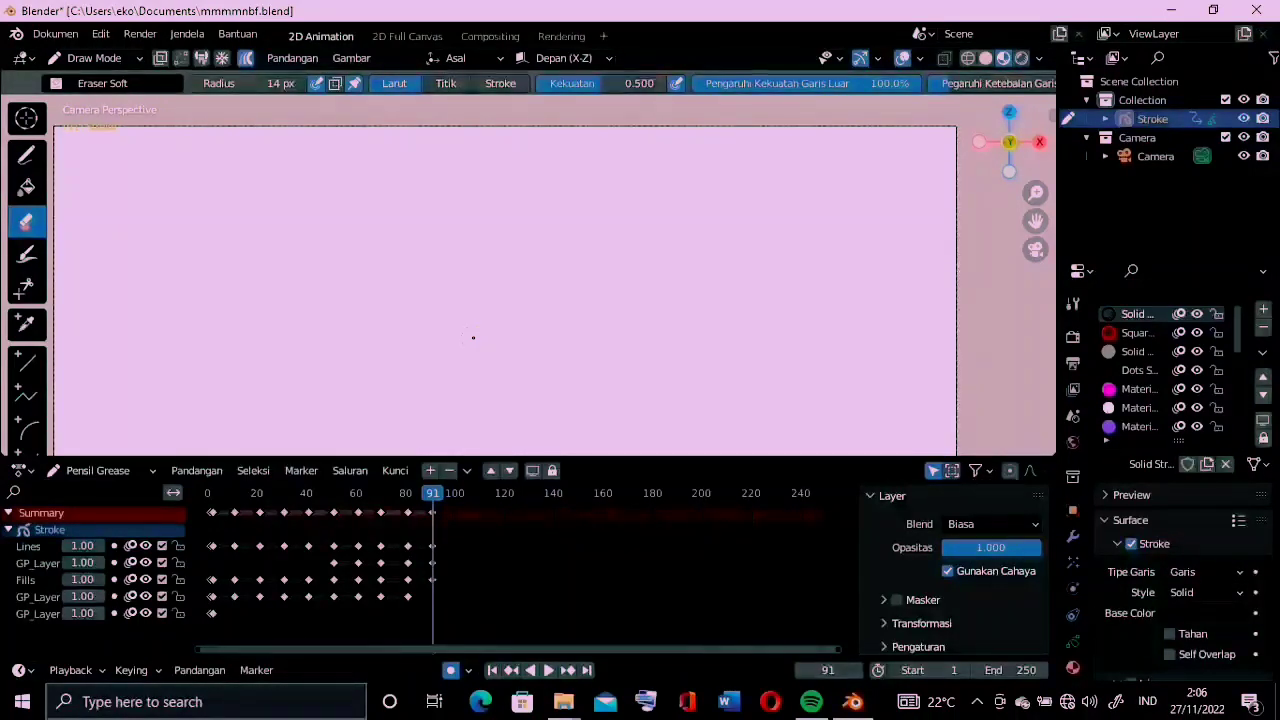
{"action": "scroll", "coordinate": [1040, 219], "scroll_direction": "down", "scroll_amount": 2}
{"action": "scroll", "coordinate": [1040, 219], "scroll_direction": "down", "scroll_amount": 1}
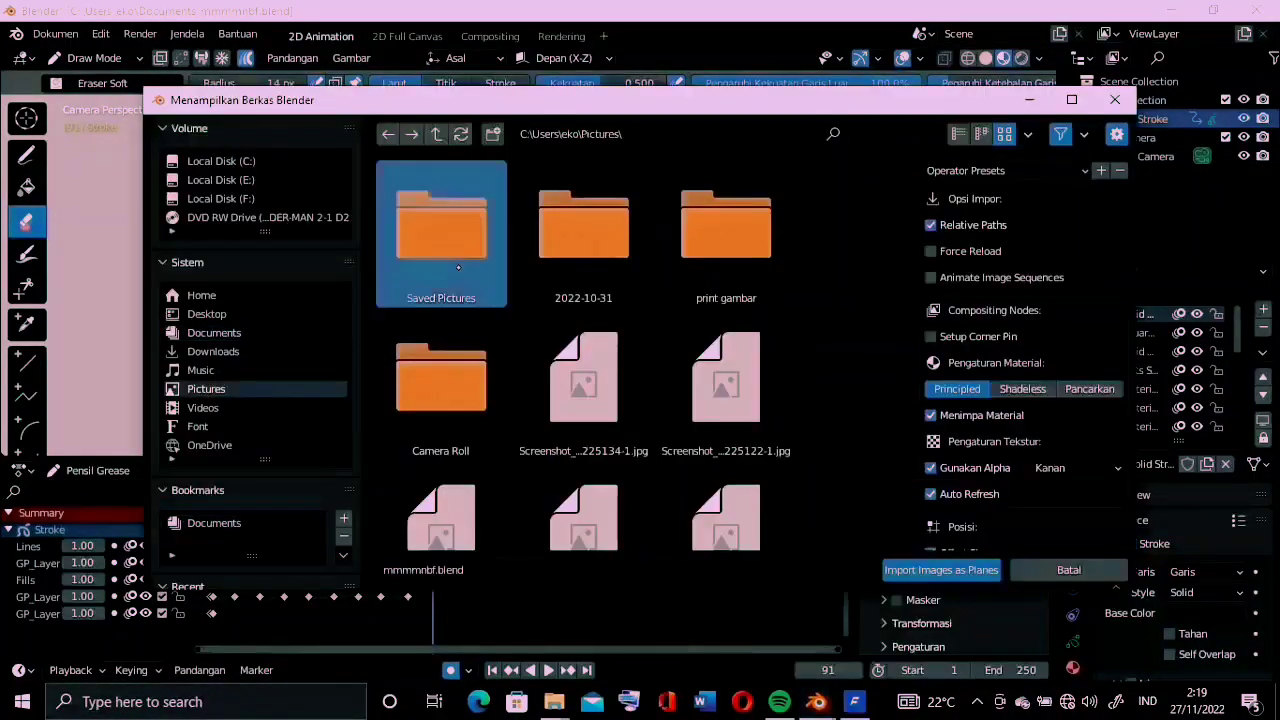
Import the smiling girl image as a reference plane and trace a first hair-edge line
{"action": "left_click", "coordinate": [578, 384]}
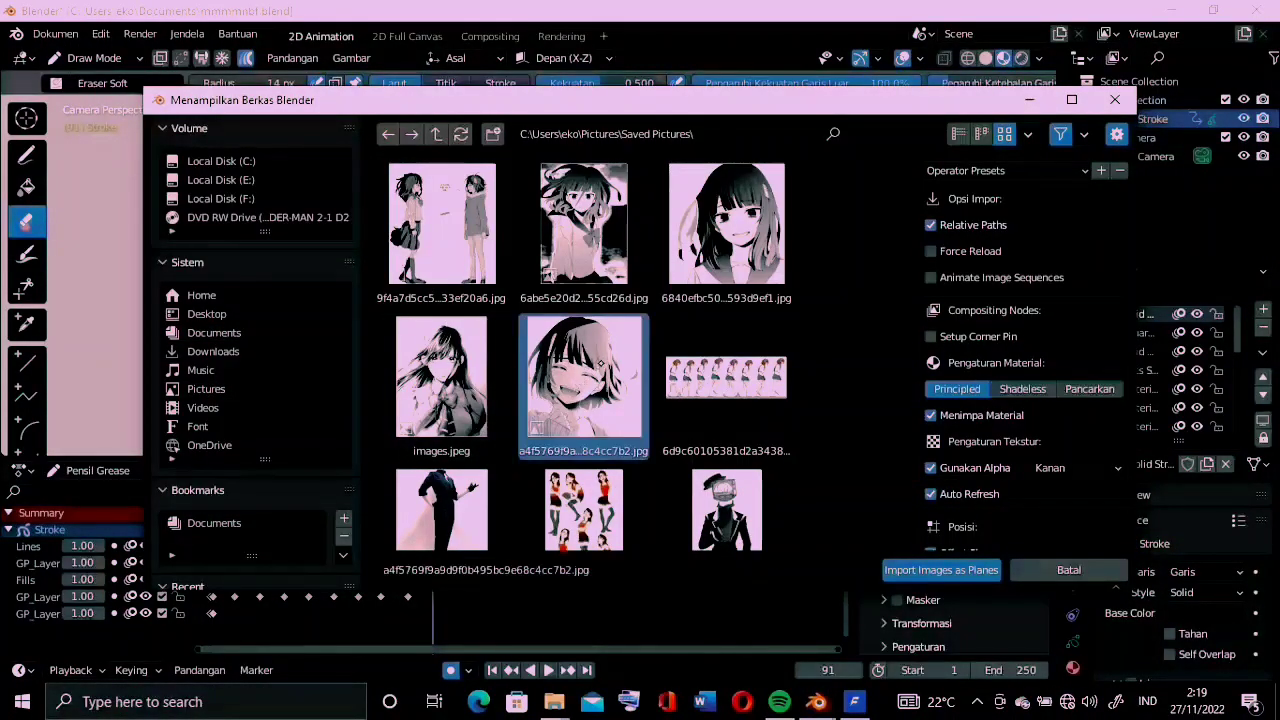
{"action": "left_click", "coordinate": [930, 568]}
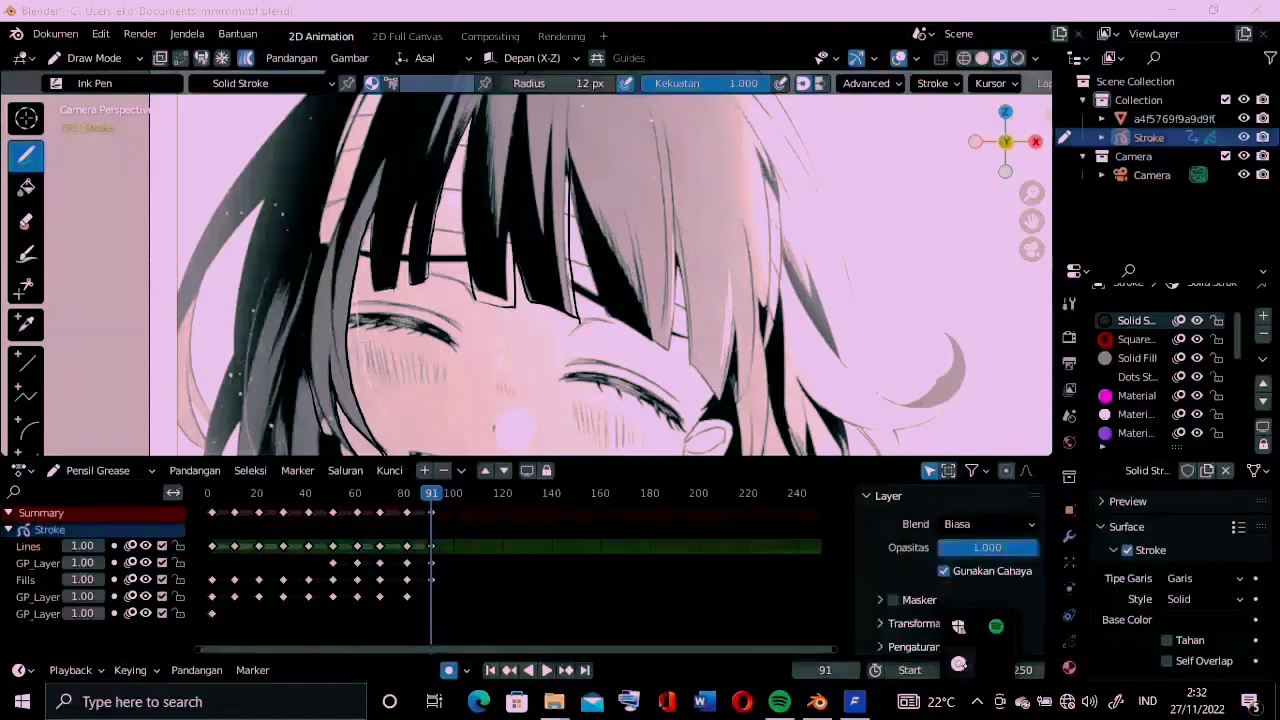
{"action": "left_click_drag", "start_coordinate": [668, 344], "coordinate": [652, 105]}
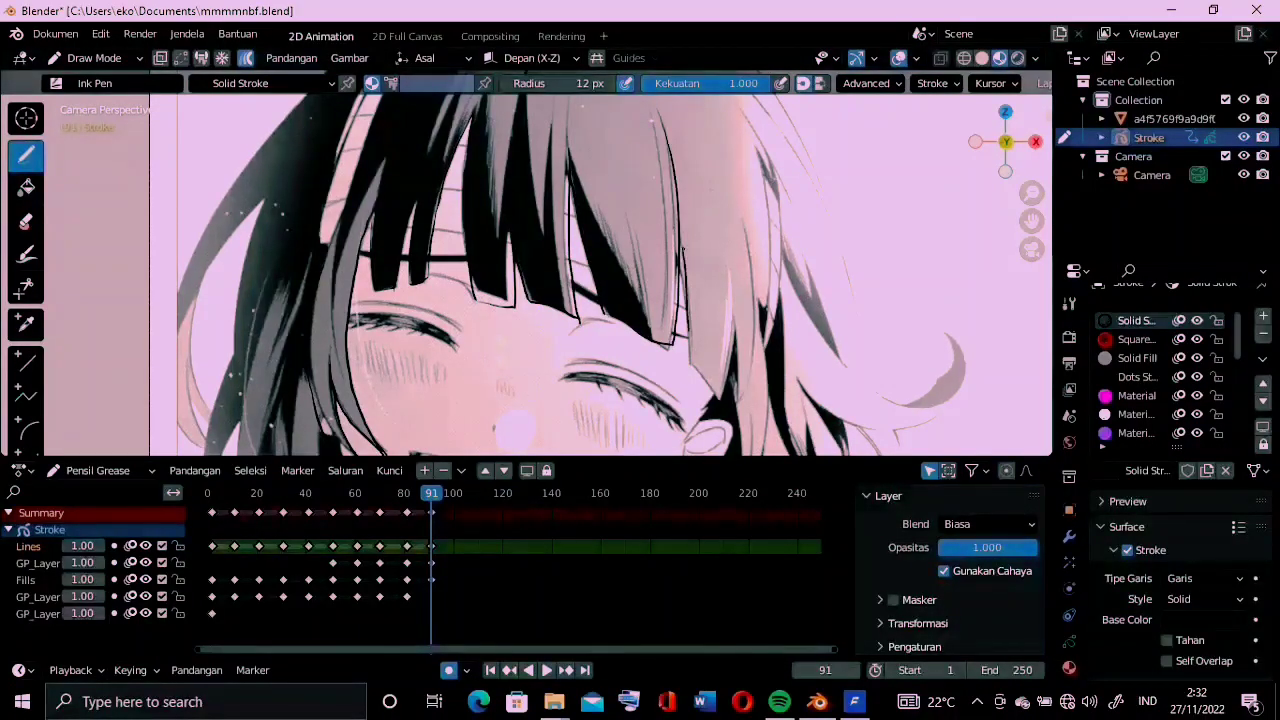
{"action": "middle_click_drag", "start_coordinate": [821, 273], "coordinate": [920, 122], "text": "shift"}
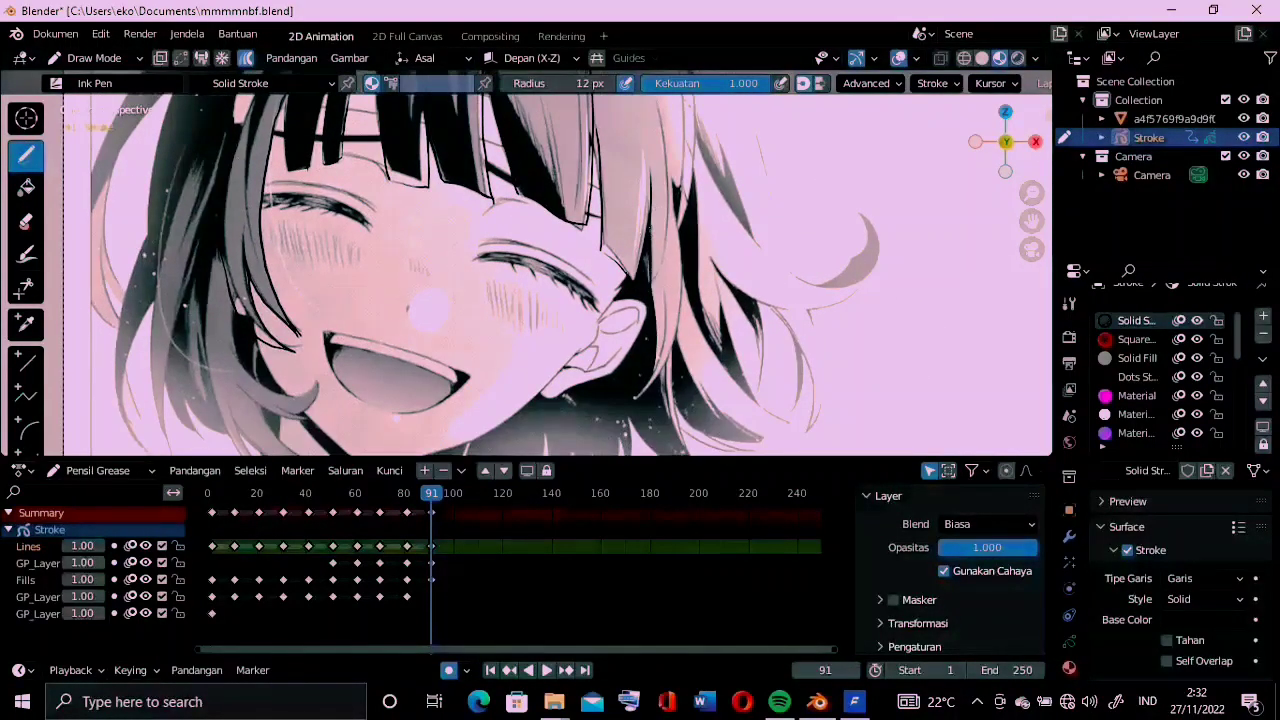
Trace more hair-edge lines, including the hair's left edge, from the camera view
{"action": "left_click_drag", "start_coordinate": [656, 382], "coordinate": [673, 233]}
{"action": "middle_click_drag", "start_coordinate": [795, 232], "coordinate": [638, 220], "text": "shift"}
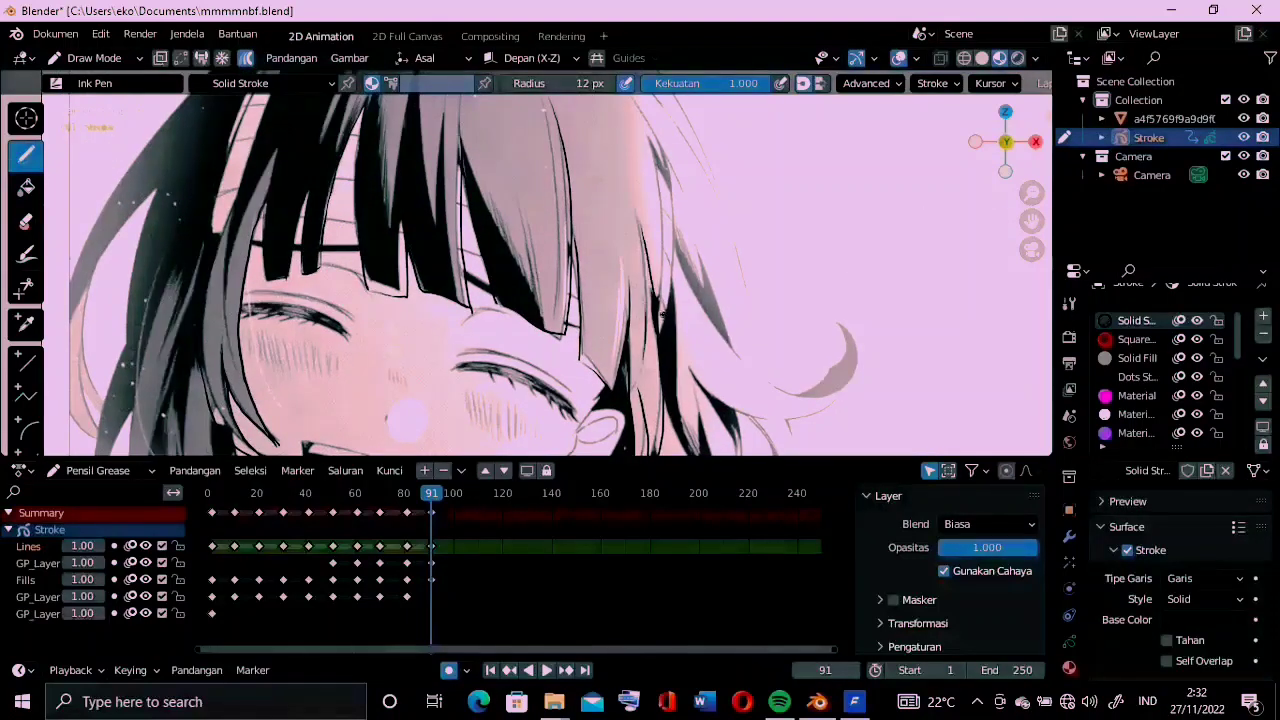
{"action": "left_click", "coordinate": [1031, 249]}
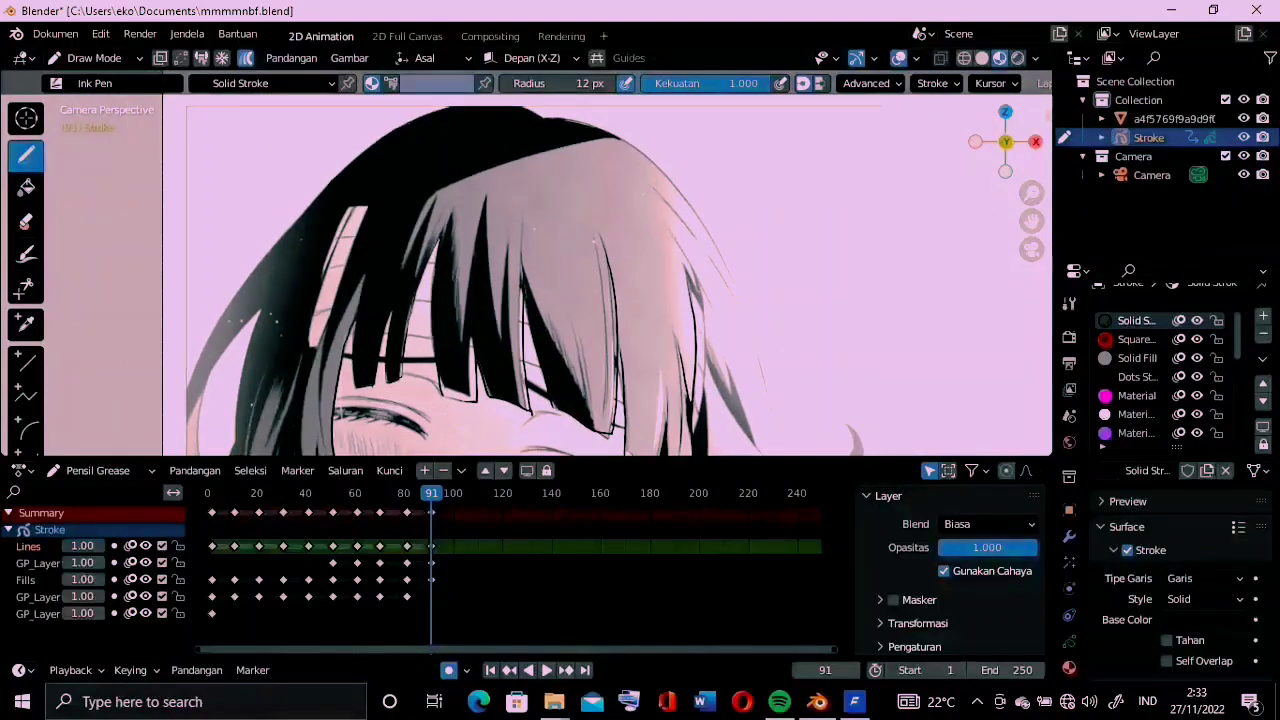
{"action": "left_click_drag", "start_coordinate": [337, 175], "coordinate": [238, 305]}
Smooth a stroke in Sculpt Mode, then return to Draw Mode
{"action": "key", "text": "ctrl+Tab"}
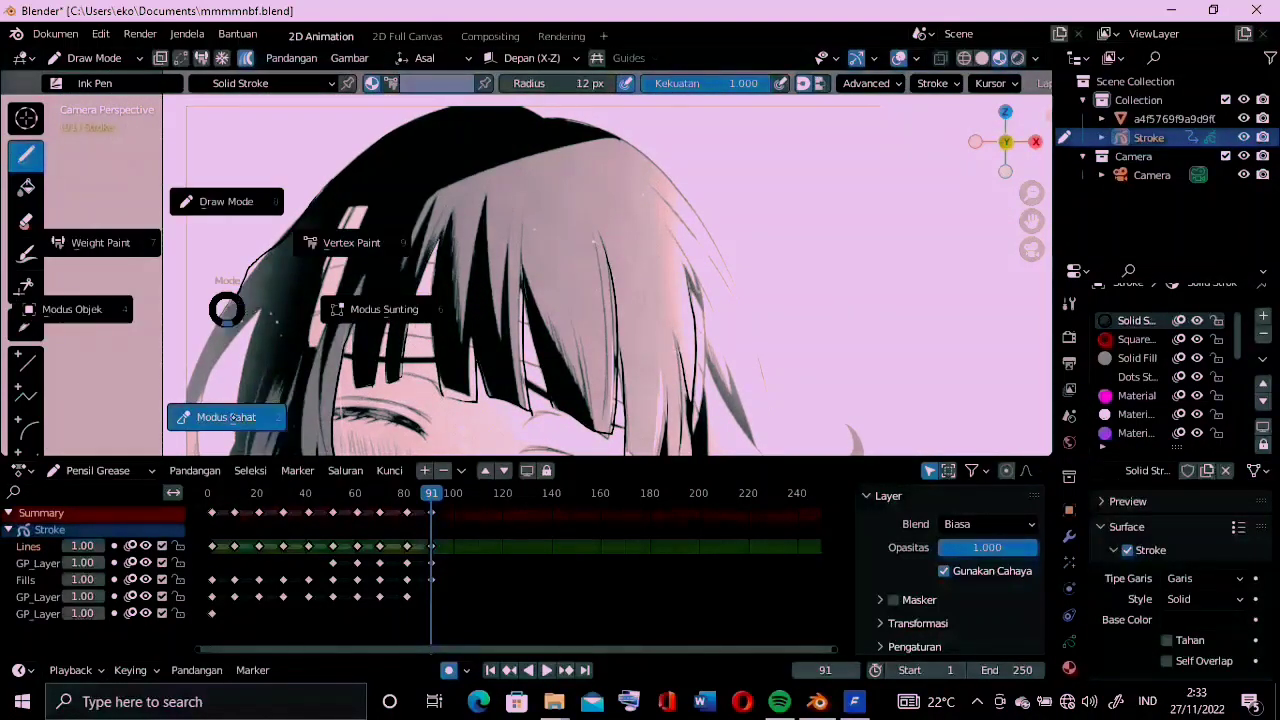
{"action": "left_click", "coordinate": [112, 277]}
{"action": "key", "text": "s"}
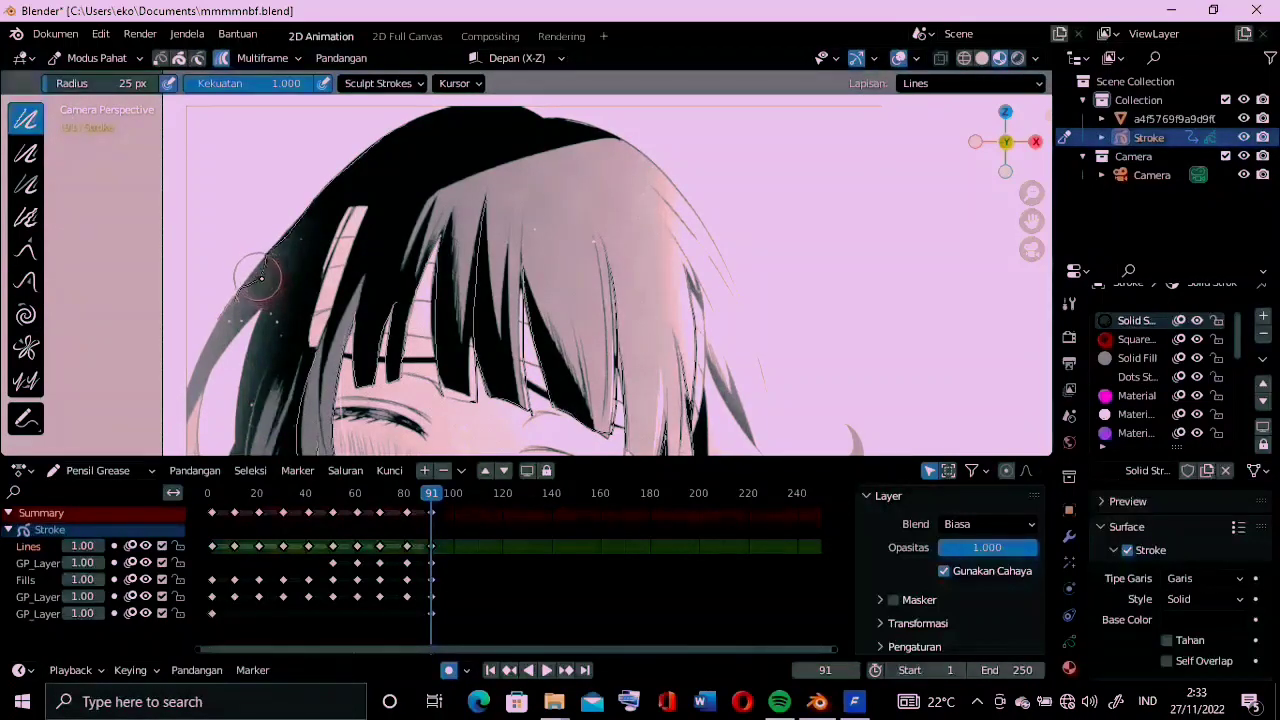
{"action": "left_click_drag", "start_coordinate": [260, 272], "coordinate": [214, 294]}
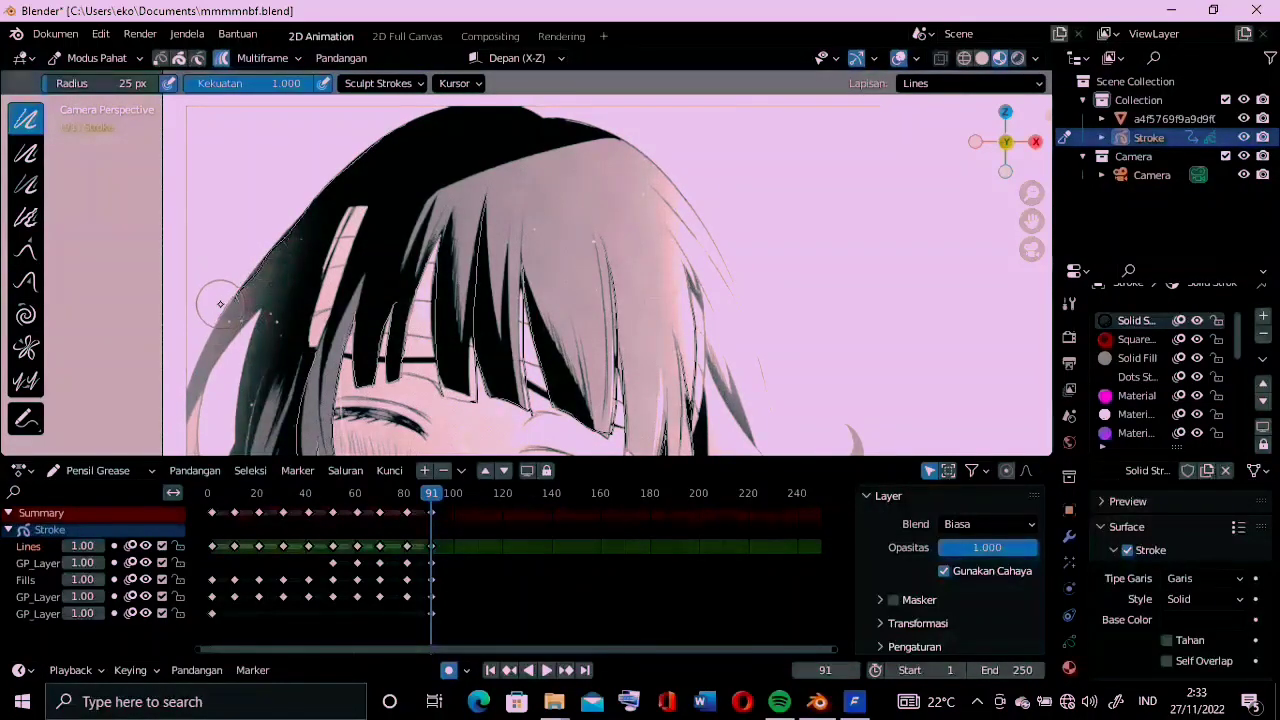
{"action": "key", "text": "ctrl+Tab"}
{"action": "left_click", "coordinate": [229, 196]}
{"action": "scroll", "coordinate": [1032, 225], "scroll_direction": "up", "scroll_amount": 1}
{"action": "scroll", "coordinate": [1032, 225], "scroll_direction": "up", "scroll_amount": 2}
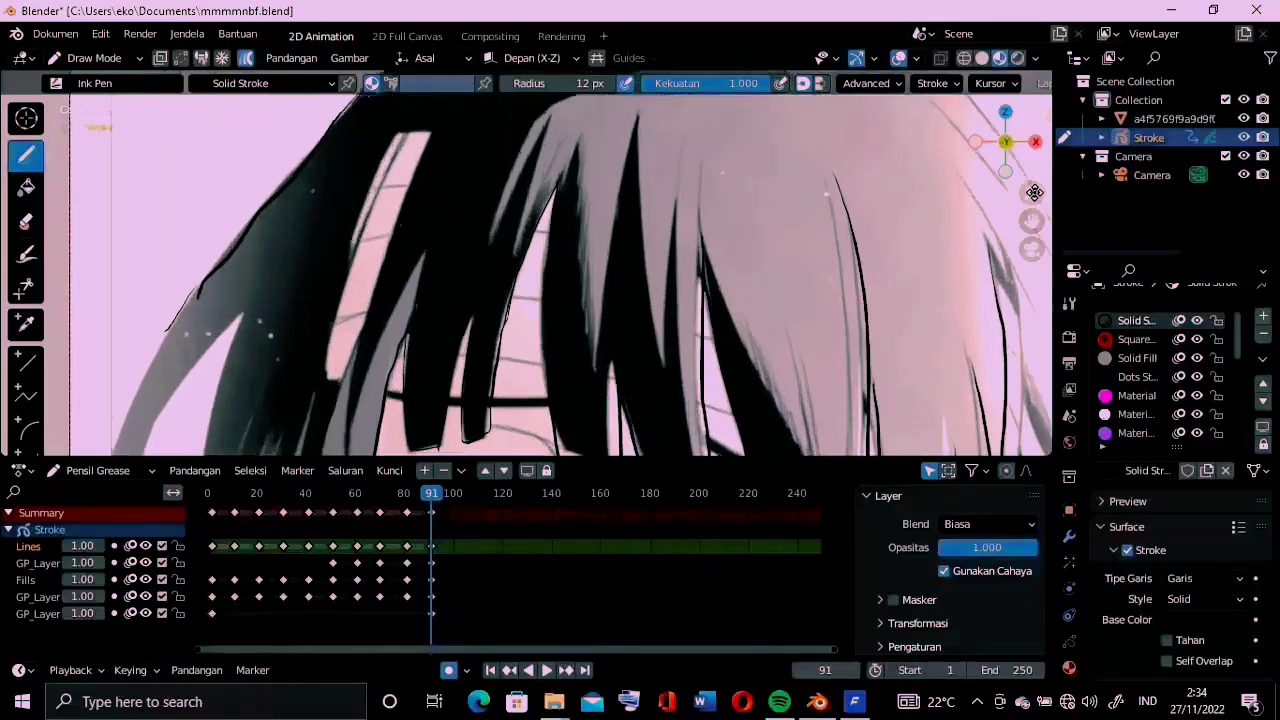
{"action": "scroll", "coordinate": [1032, 222], "scroll_direction": "up", "scroll_amount": 2}
{"action": "scroll", "coordinate": [1032, 222], "scroll_direction": "down", "scroll_amount": 2}
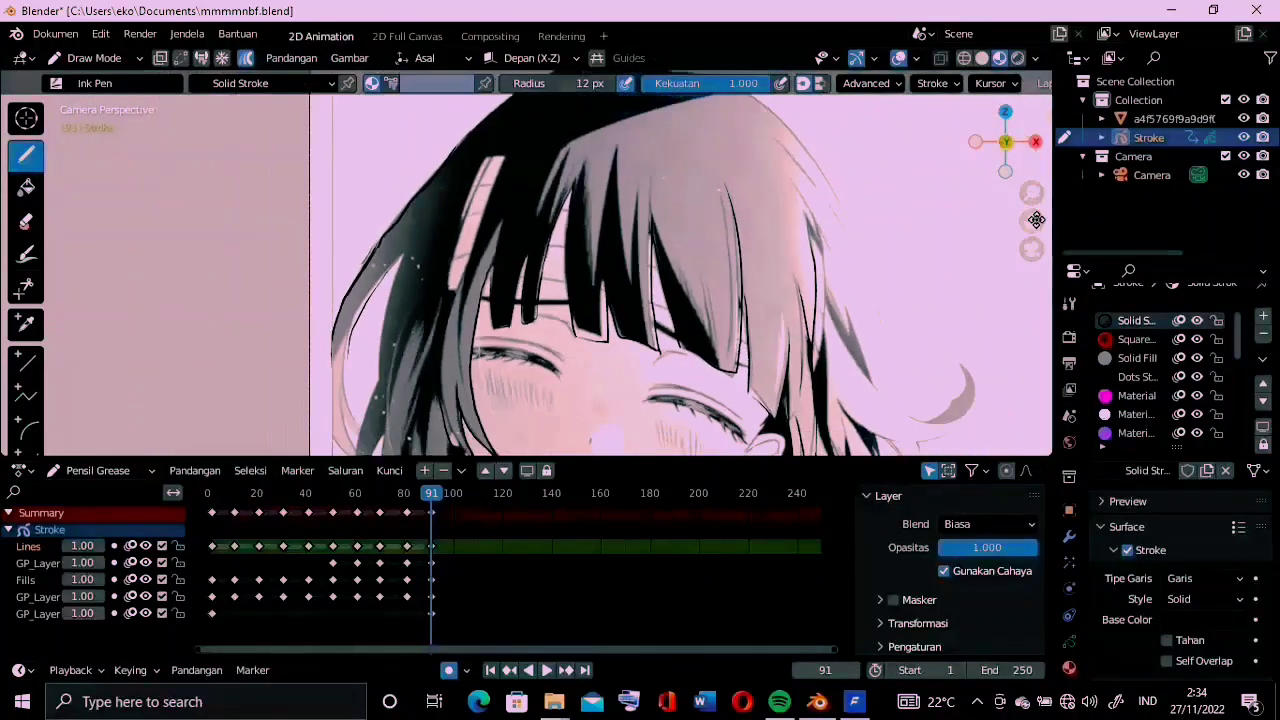
{"action": "scroll", "coordinate": [1032, 222], "scroll_direction": "down", "scroll_amount": 2}
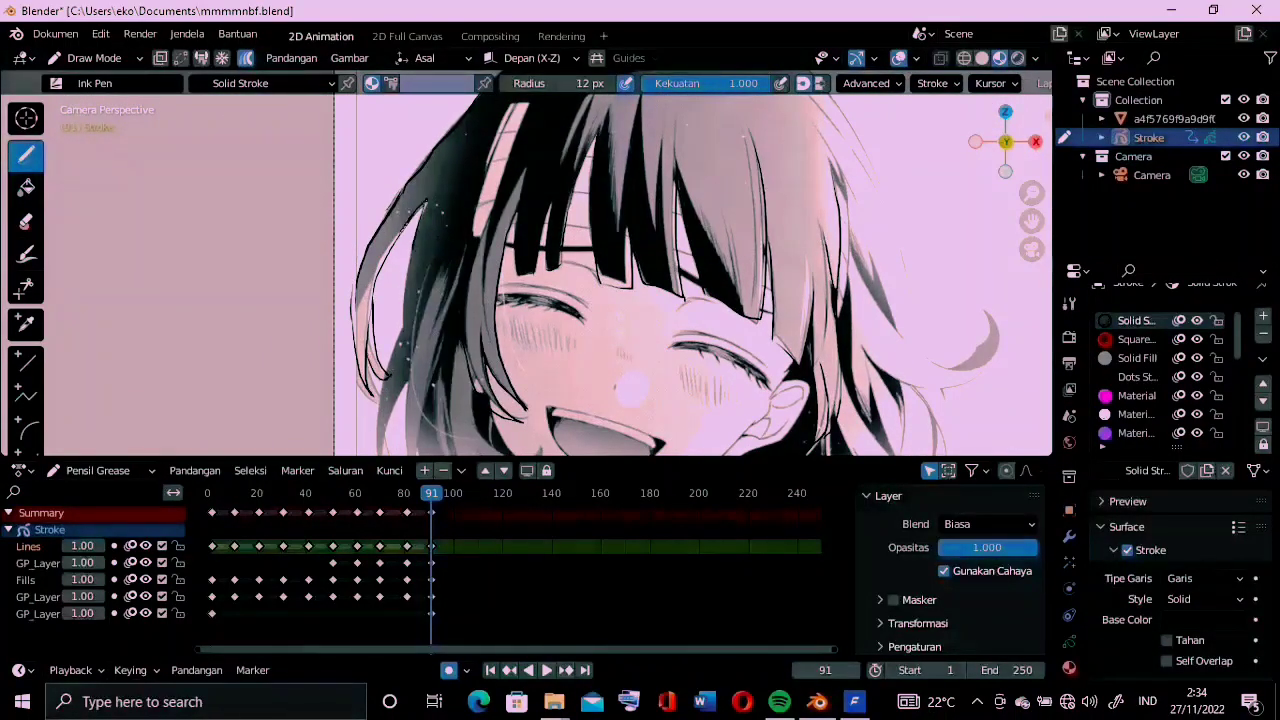
{"action": "scroll", "coordinate": [771, 127], "scroll_direction": "down", "scroll_amount": 1}
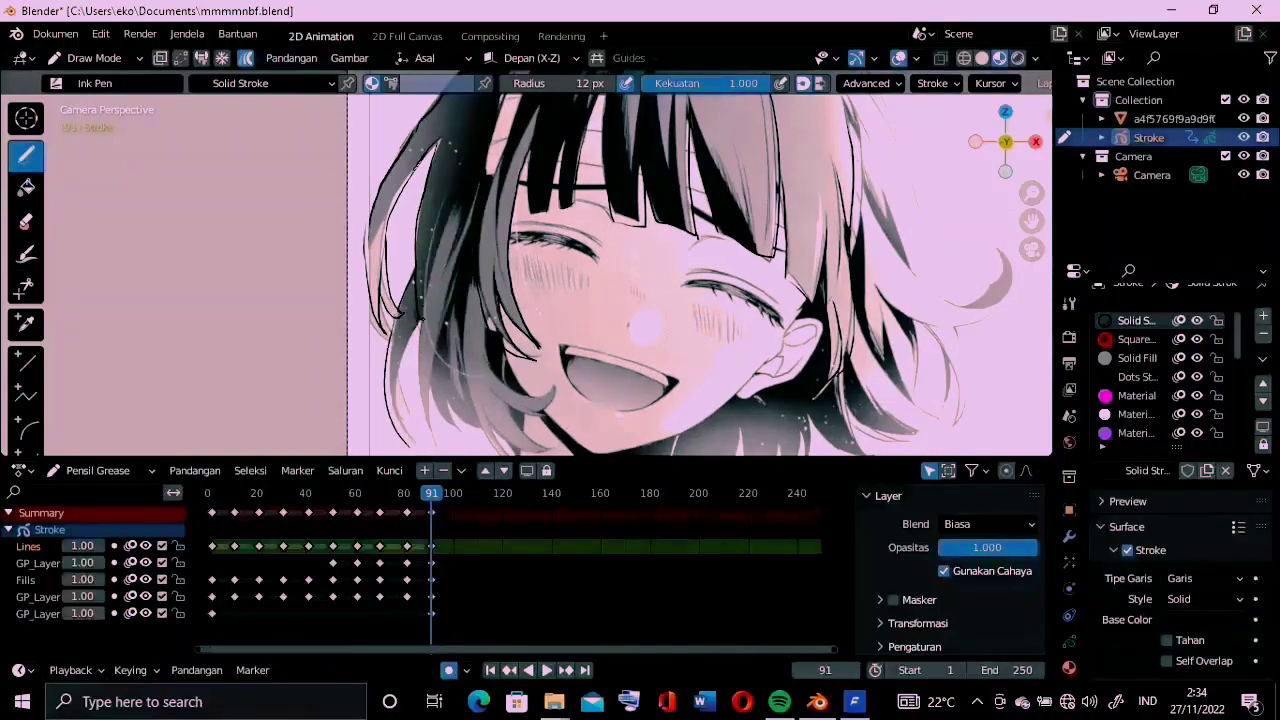
Ink the left hair strands from the top down toward the chin
{"action": "left_click_drag", "start_coordinate": [418, 324], "coordinate": [402, 450]}
{"action": "mouse_move", "coordinate": [452, 176]}
{"action": "left_mouse_down"}
{"action": "mouse_move", "coordinate": [420, 302]}
{"action": "mouse_move", "coordinate": [418, 428]}
{"action": "left_mouse_up"}
{"action": "left_click_drag", "start_coordinate": [494, 168], "coordinate": [445, 403]}
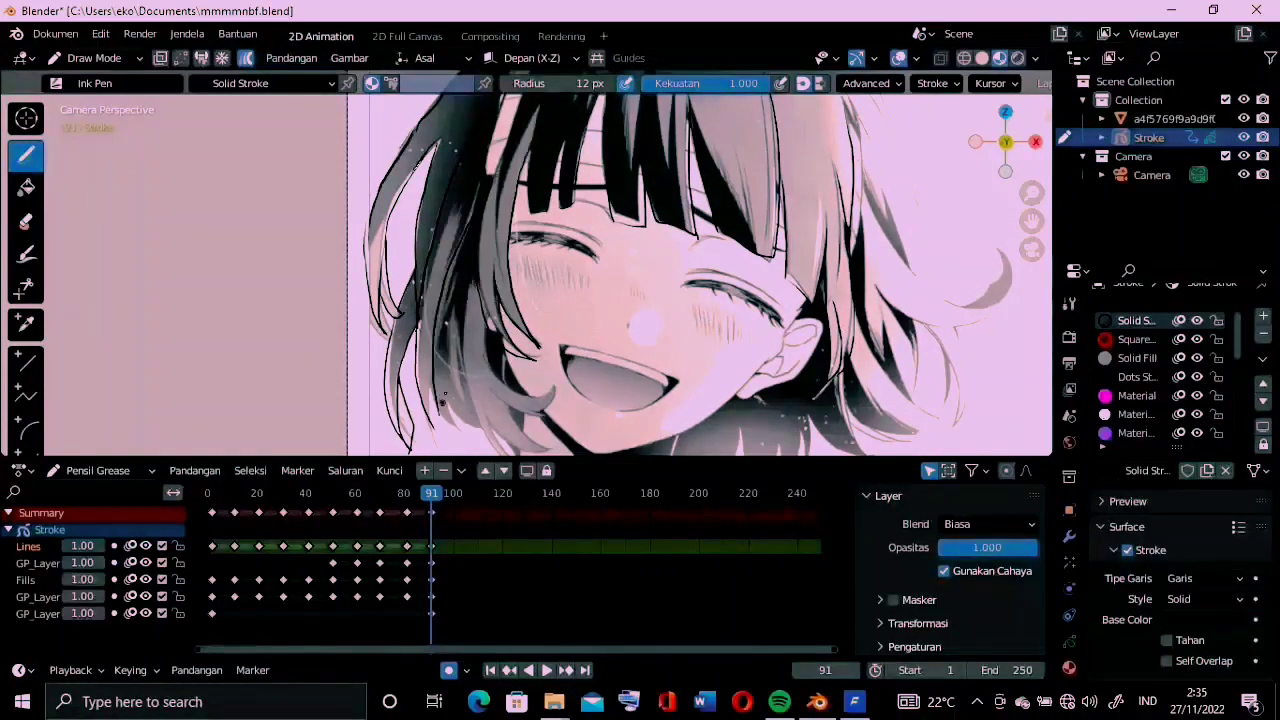
{"action": "middle_click_drag", "start_coordinate": [445, 397], "coordinate": [480, 338], "text": "shift"}
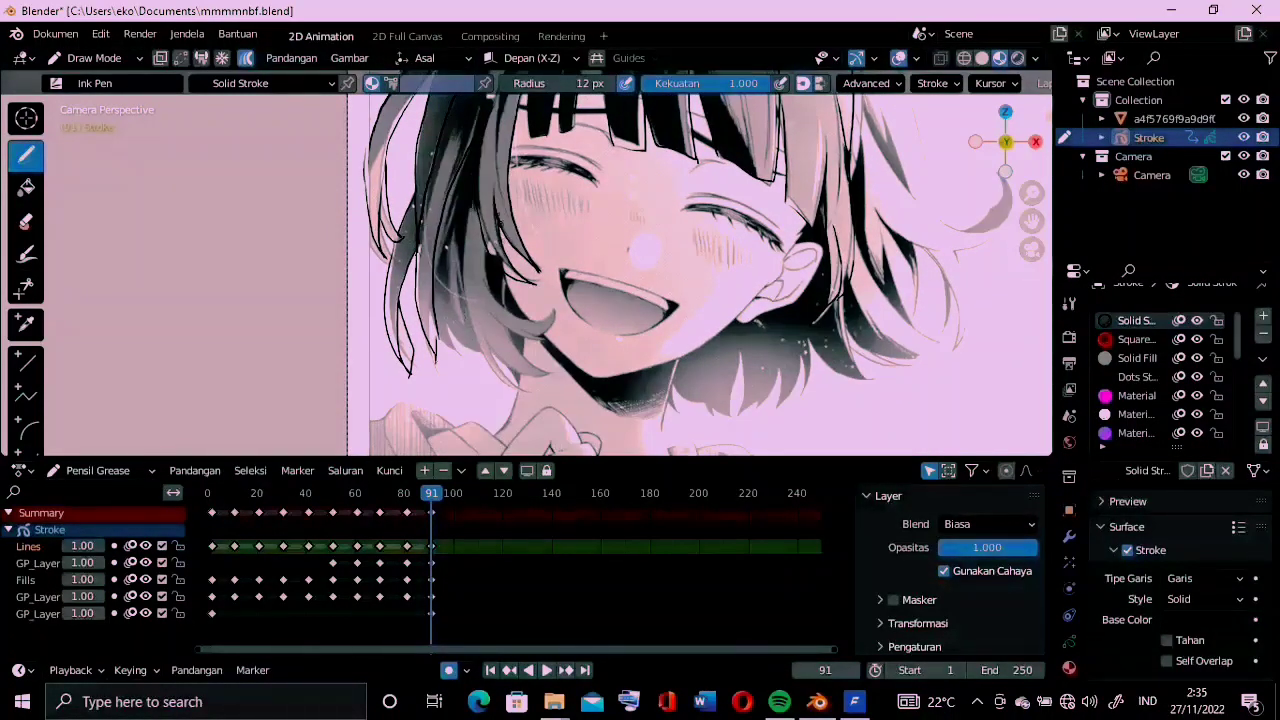
{"action": "left_click_drag", "start_coordinate": [455, 282], "coordinate": [440, 362]}
{"action": "left_click_drag", "start_coordinate": [465, 255], "coordinate": [515, 385]}
{"action": "middle_click_drag", "start_coordinate": [550, 330], "coordinate": [524, 304], "text": "shift"}
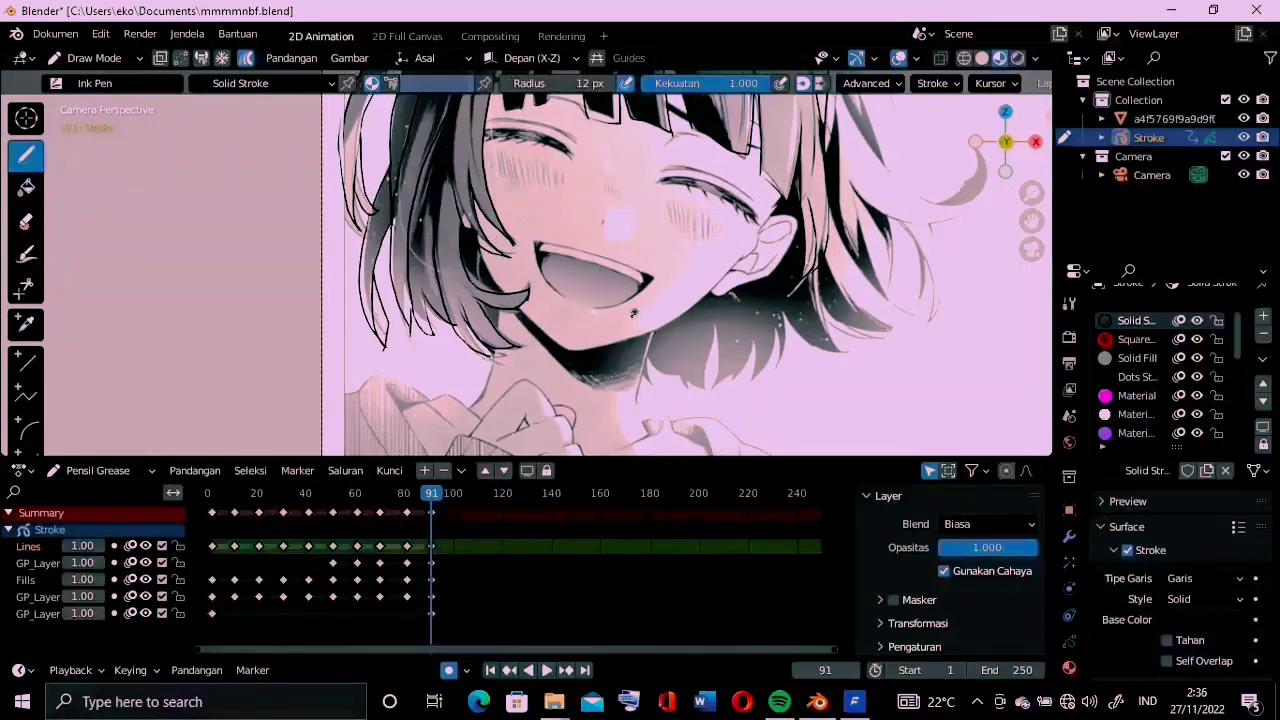
{"action": "scroll", "coordinate": [26, 400], "scroll_direction": "down", "scroll_amount": 1}
{"action": "left_click", "coordinate": [26, 422]}
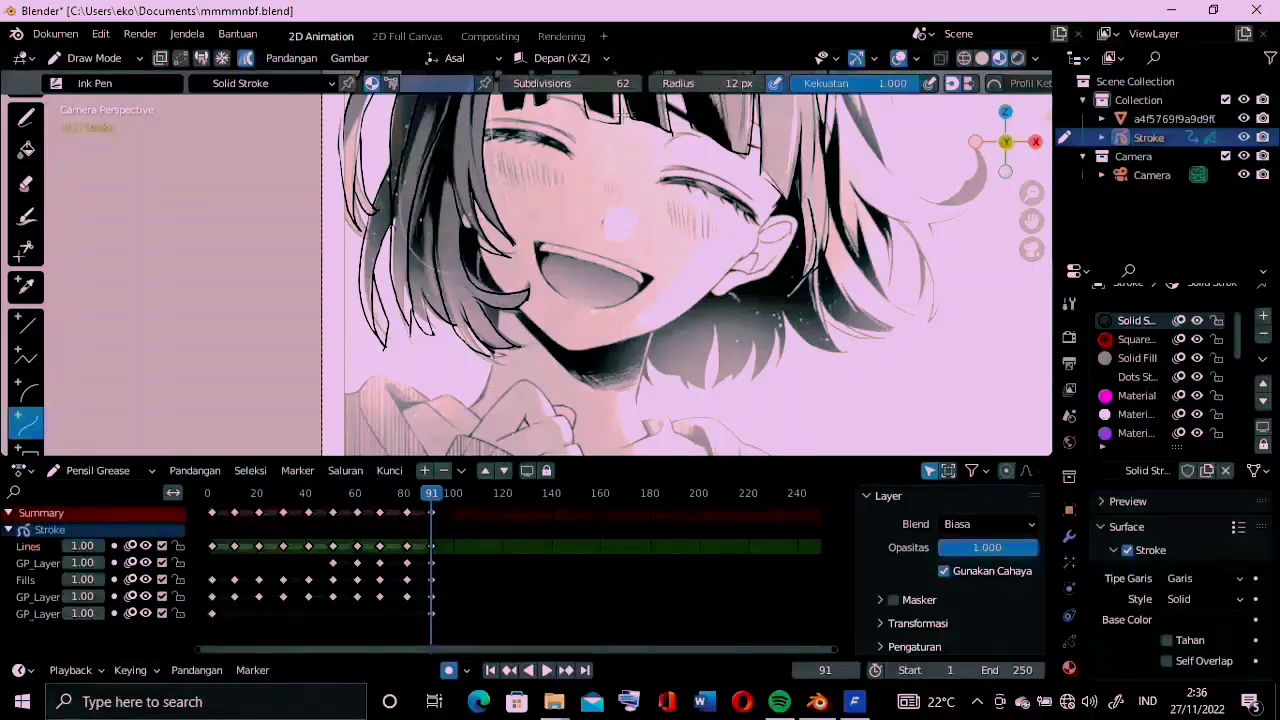
Set curve Subdivisions to 30 and draw curves along the jaw, up to the ear, and the chin
{"action": "left_click", "coordinate": [580, 83]}
{"action": "type", "text": "30"}
{"action": "key", "text": "Return"}
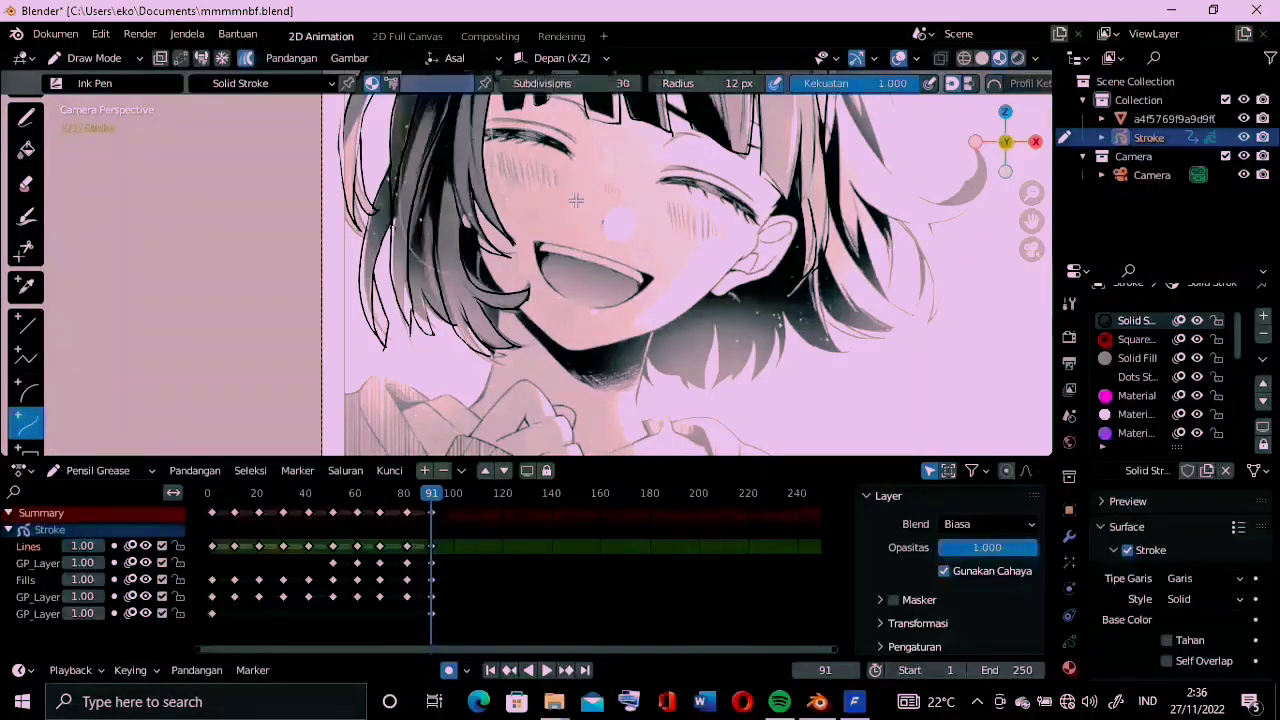
{"action": "left_click_drag", "start_coordinate": [577, 347], "coordinate": [678, 316]}
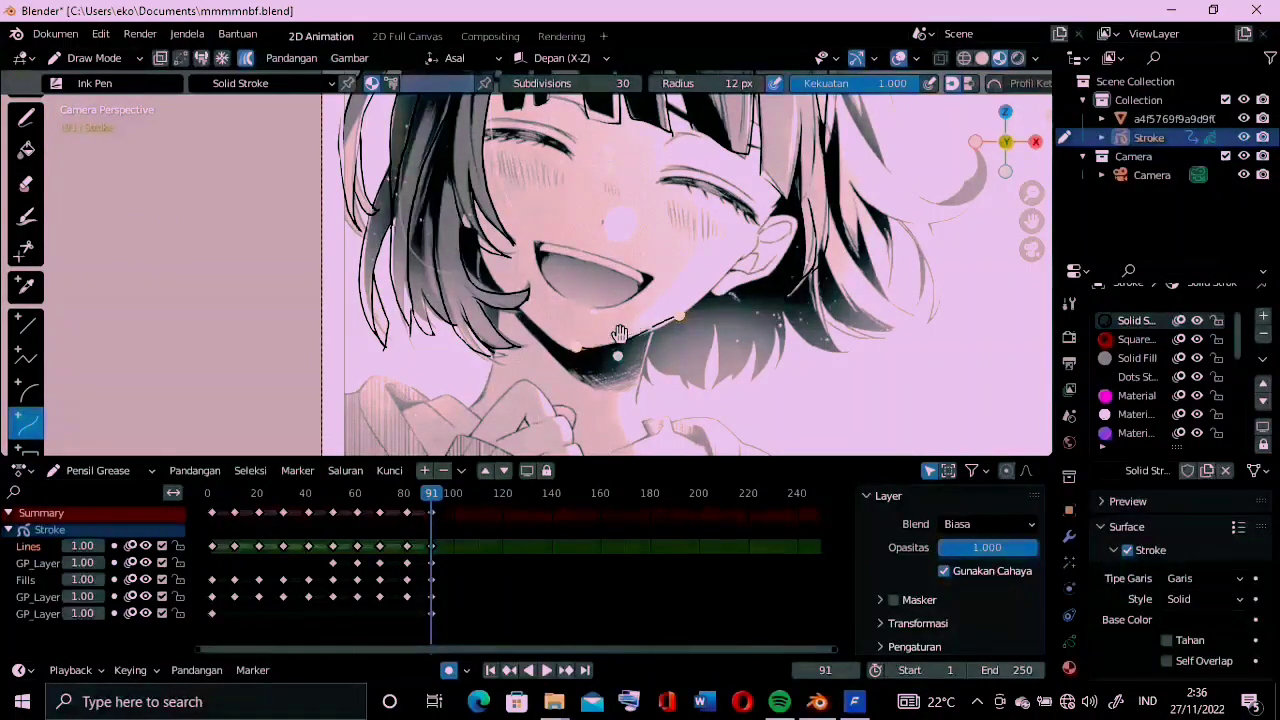
{"action": "left_click_drag", "start_coordinate": [580, 353], "coordinate": [617, 343]}
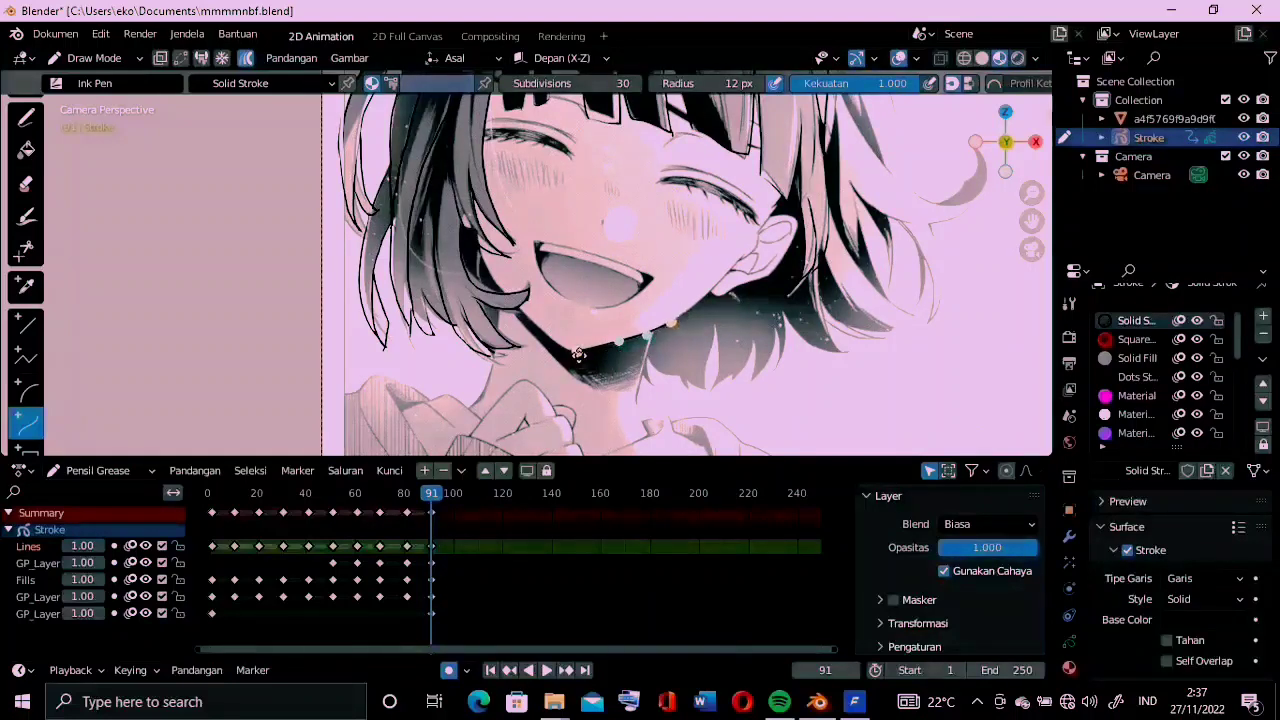
{"action": "mouse_move", "coordinate": [672, 322]}
{"action": "left_mouse_down"}
{"action": "mouse_move", "coordinate": [755, 256]}
{"action": "mouse_move", "coordinate": [792, 205]}
{"action": "mouse_move", "coordinate": [803, 217]}
{"action": "left_mouse_up"}
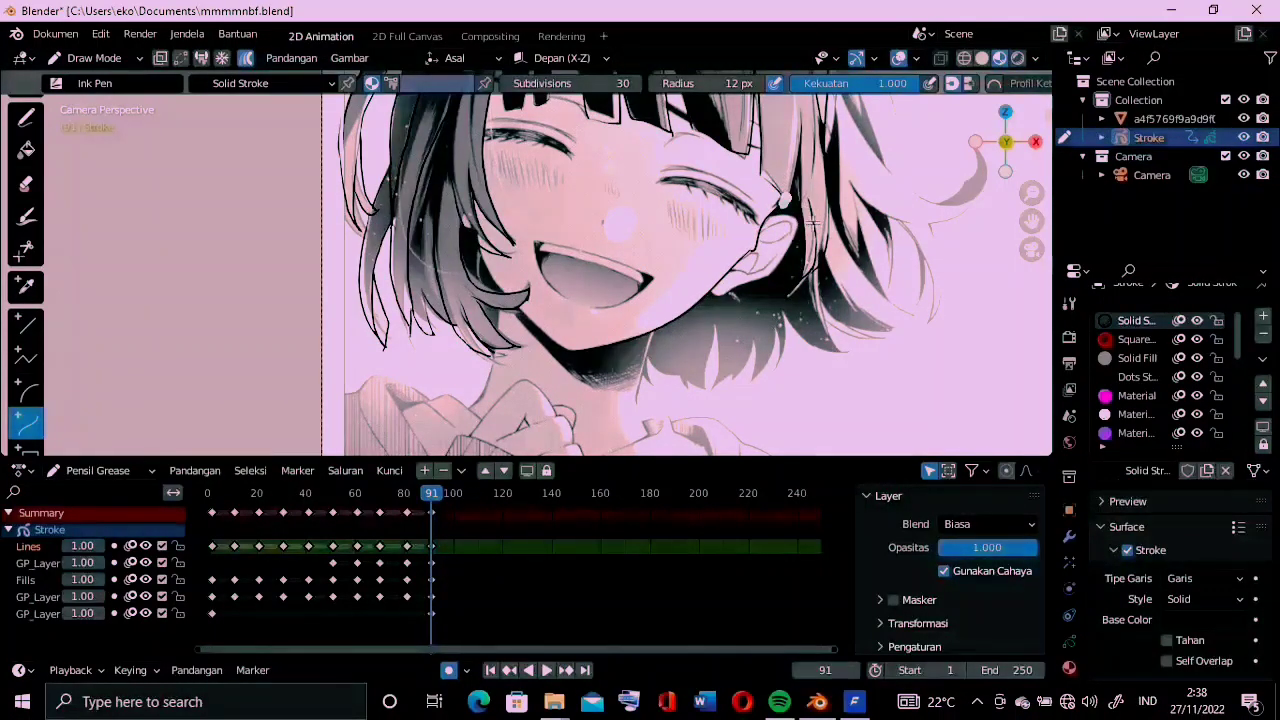
{"action": "right_click", "coordinate": [812, 224]}
{"action": "mouse_move", "coordinate": [520, 305]}
{"action": "left_mouse_down"}
{"action": "mouse_move", "coordinate": [573, 352]}
{"action": "mouse_move", "coordinate": [533, 300]}
{"action": "left_mouse_up"}
{"action": "key", "text": "Return"}
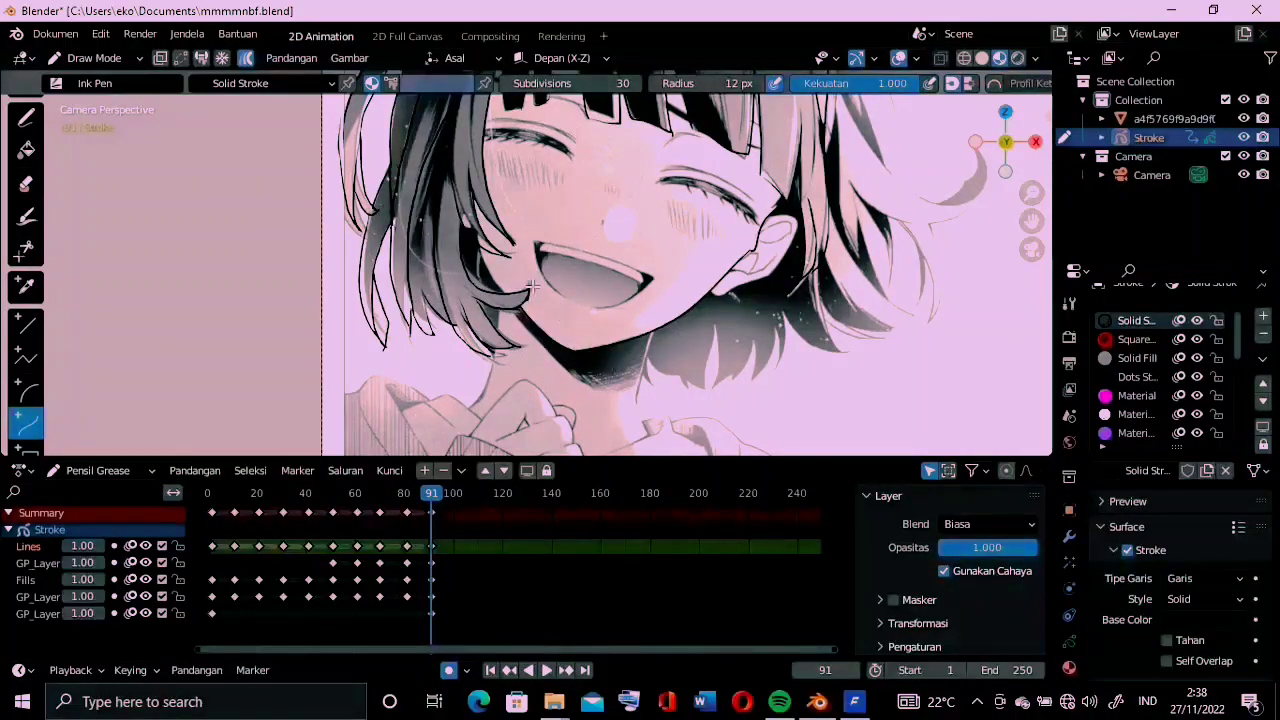
Add a small cheek curve, a neck curve, and a straight line down the side of the neck
{"action": "mouse_move", "coordinate": [483, 254]}
{"action": "left_mouse_down"}
{"action": "mouse_move", "coordinate": [497, 288]}
{"action": "mouse_move", "coordinate": [518, 297]}
{"action": "mouse_move", "coordinate": [483, 244]}
{"action": "mouse_move", "coordinate": [533, 250]}
{"action": "left_mouse_up"}
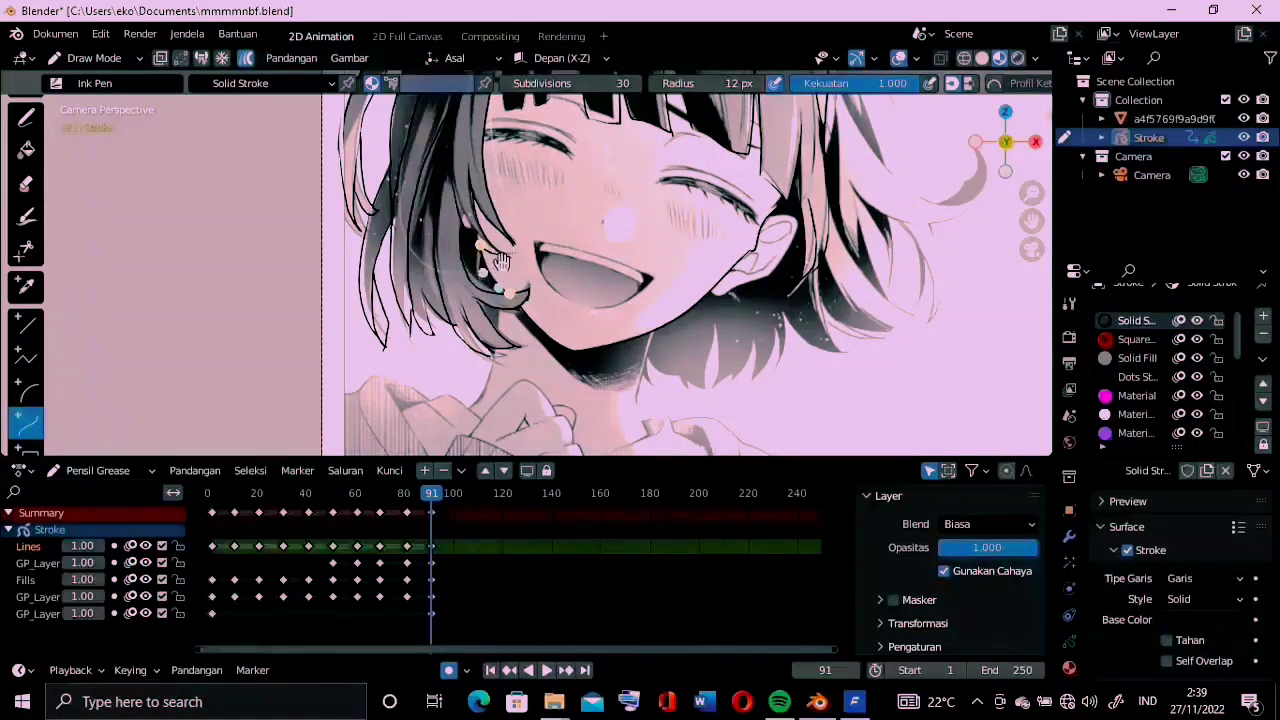
{"action": "mouse_move", "coordinate": [651, 340]}
{"action": "left_mouse_down"}
{"action": "mouse_move", "coordinate": [650, 430]}
{"action": "mouse_move", "coordinate": [648, 370]}
{"action": "mouse_move", "coordinate": [636, 405]}
{"action": "left_mouse_up"}
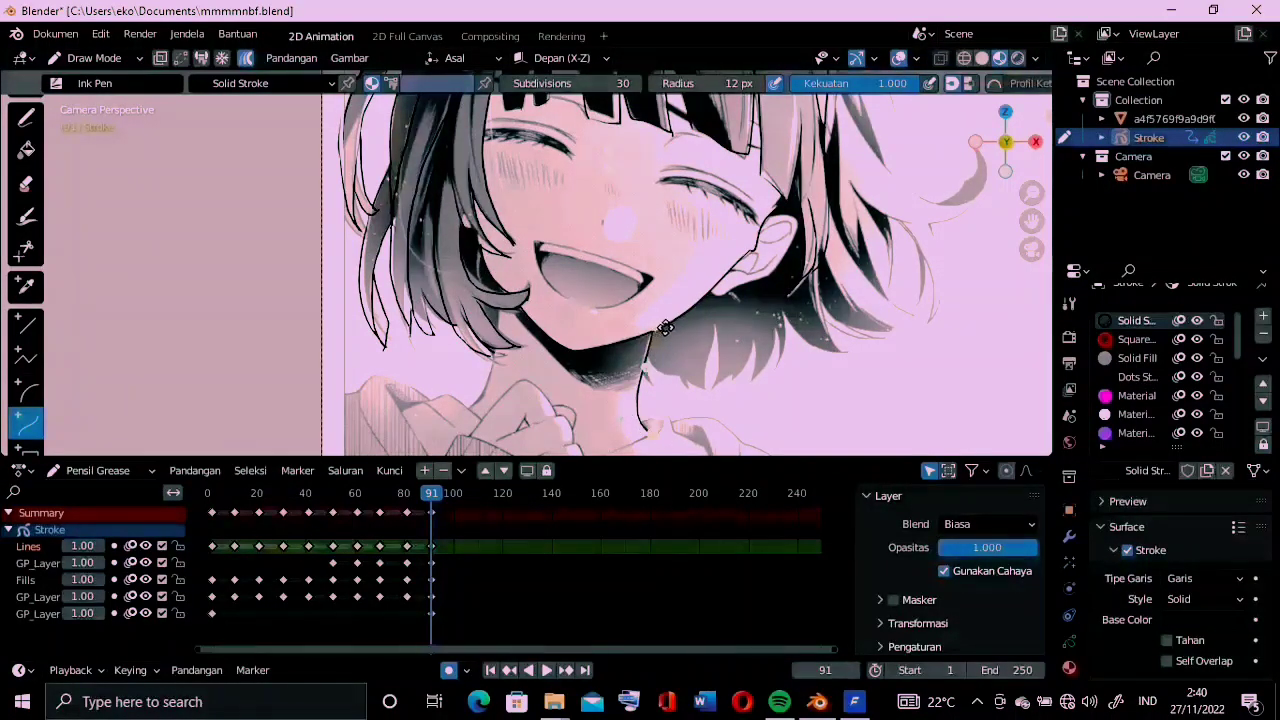
{"action": "left_click_drag", "start_coordinate": [655, 331], "coordinate": [662, 327]}
{"action": "key", "text": "Return"}
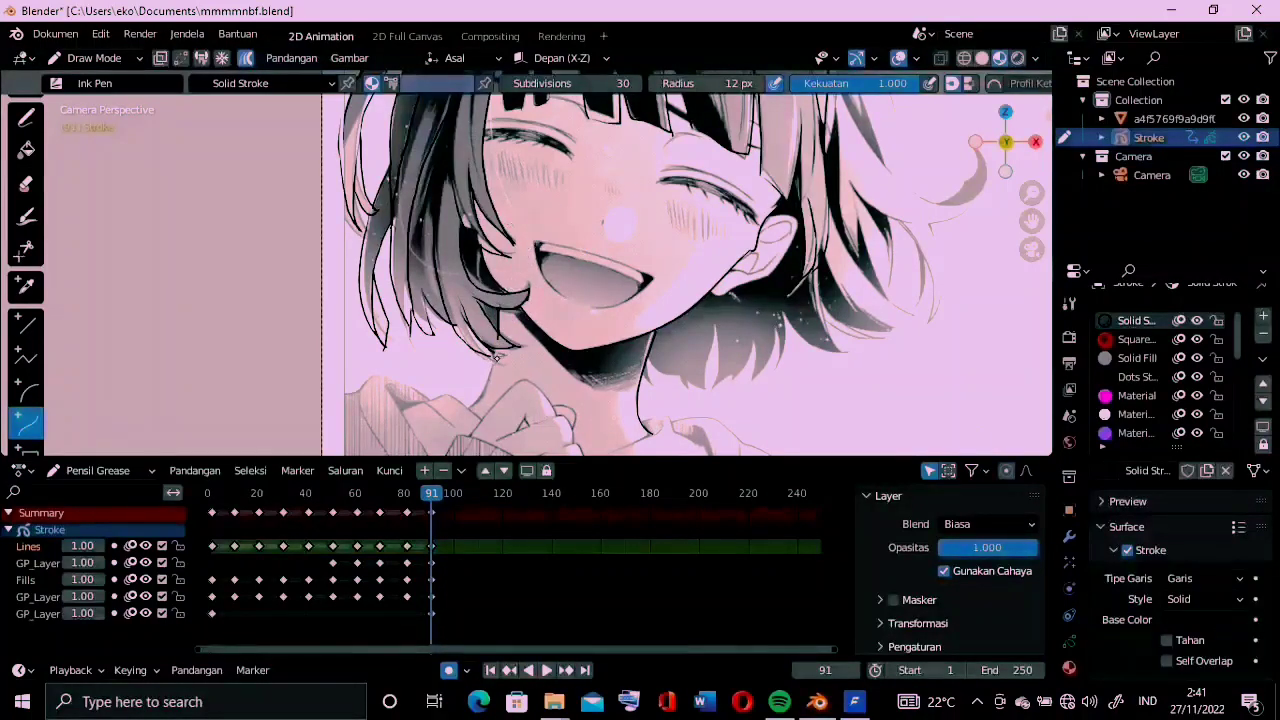
{"action": "left_click_drag", "start_coordinate": [468, 410], "coordinate": [494, 368]}
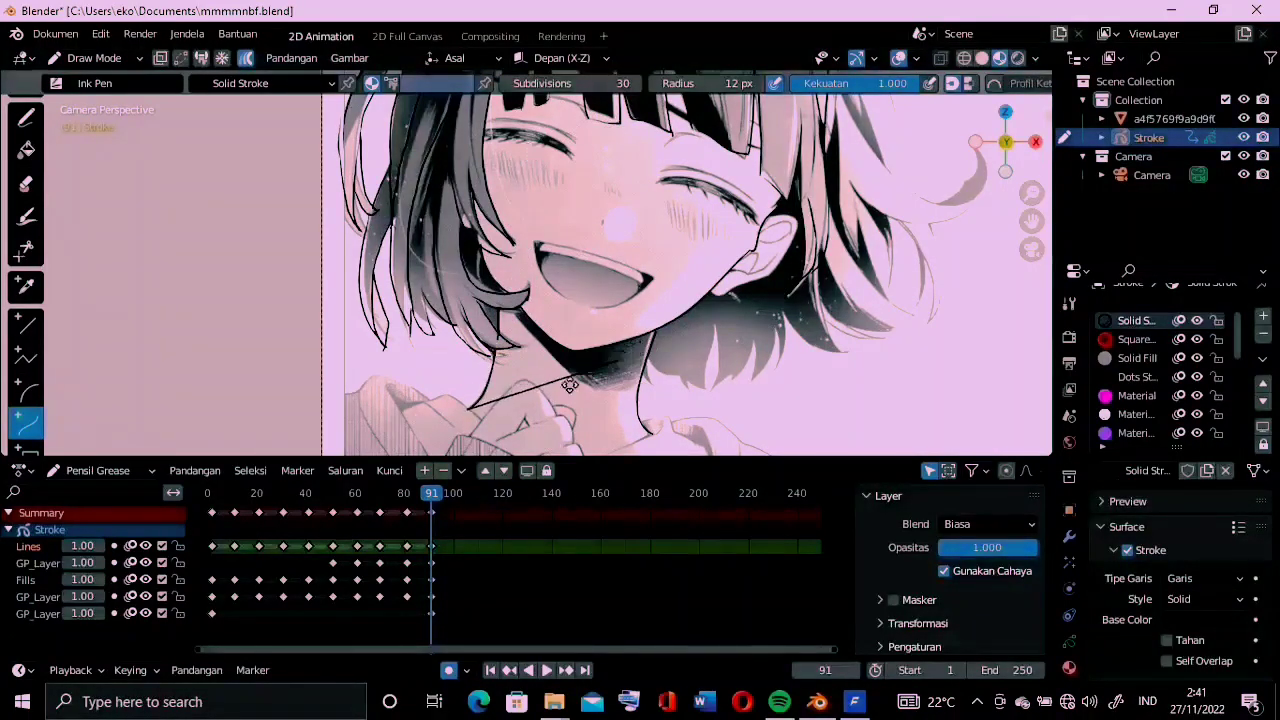
{"action": "scroll", "coordinate": [955, 243], "scroll_direction": "down", "scroll_amount": 1}
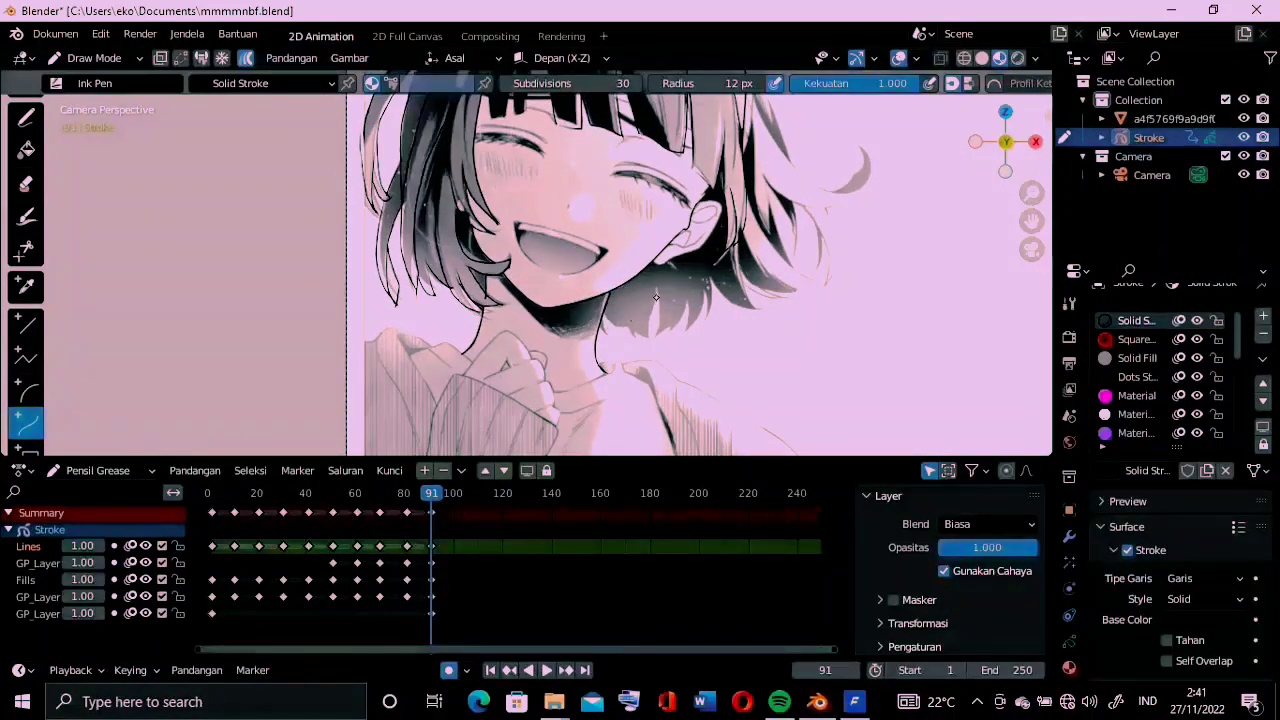
{"action": "left_click_drag", "start_coordinate": [656, 292], "coordinate": [655, 332]}
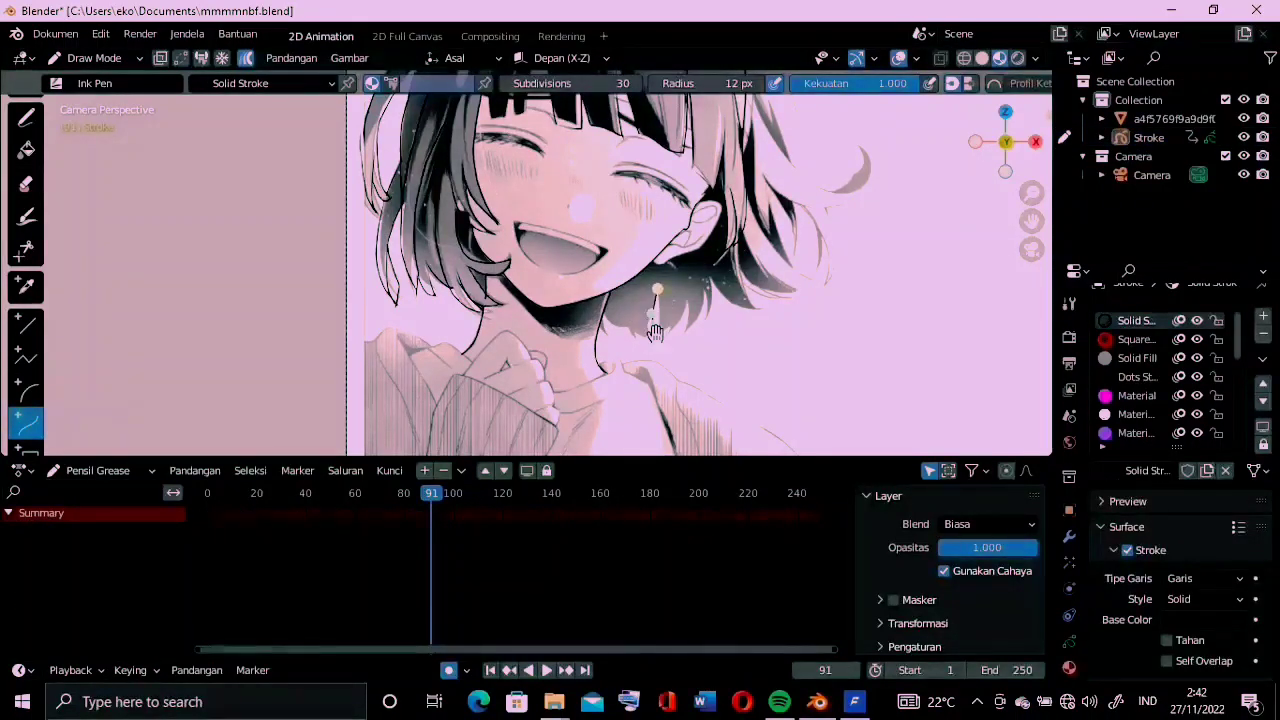
Extend the neck line, discard a stray straight line, and draw a curved mouth stroke
{"action": "mouse_move", "coordinate": [655, 332]}
{"action": "left_mouse_down"}
{"action": "mouse_move", "coordinate": [640, 316]}
{"action": "mouse_move", "coordinate": [677, 298]}
{"action": "left_mouse_up"}
{"action": "left_click_drag", "start_coordinate": [1020, 240], "coordinate": [980, 306]}
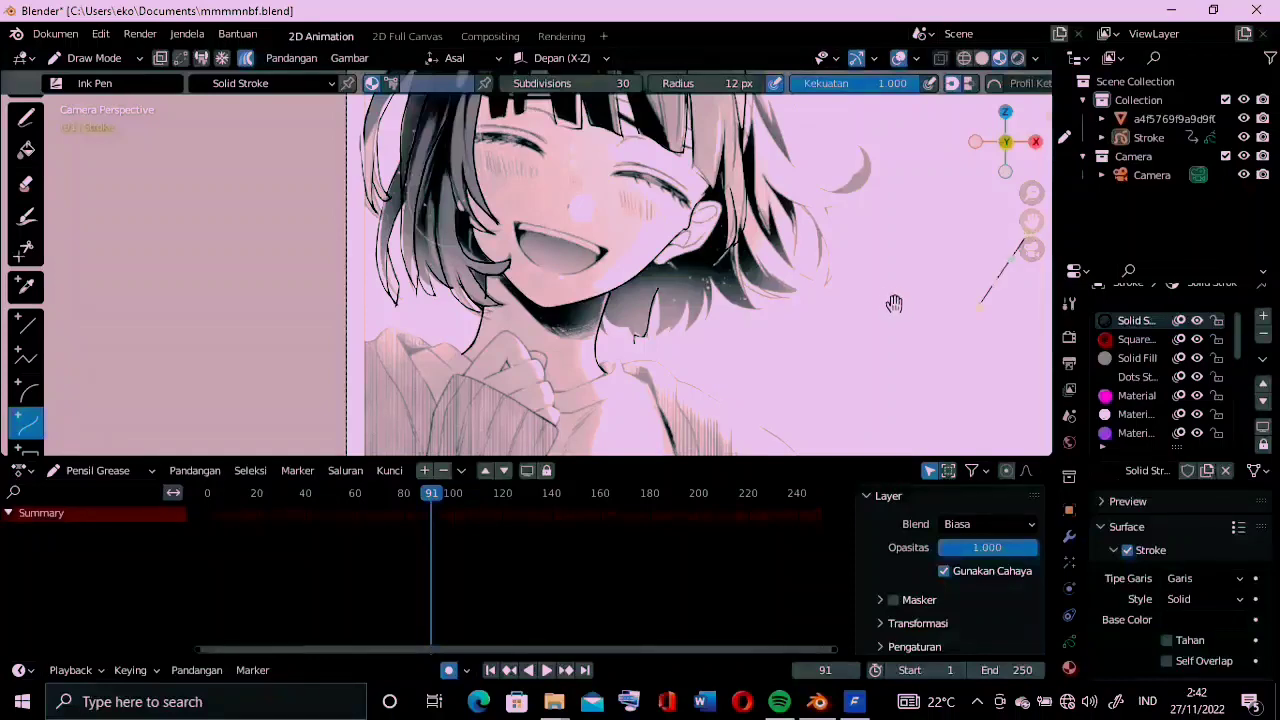
{"action": "key", "text": "Escape"}
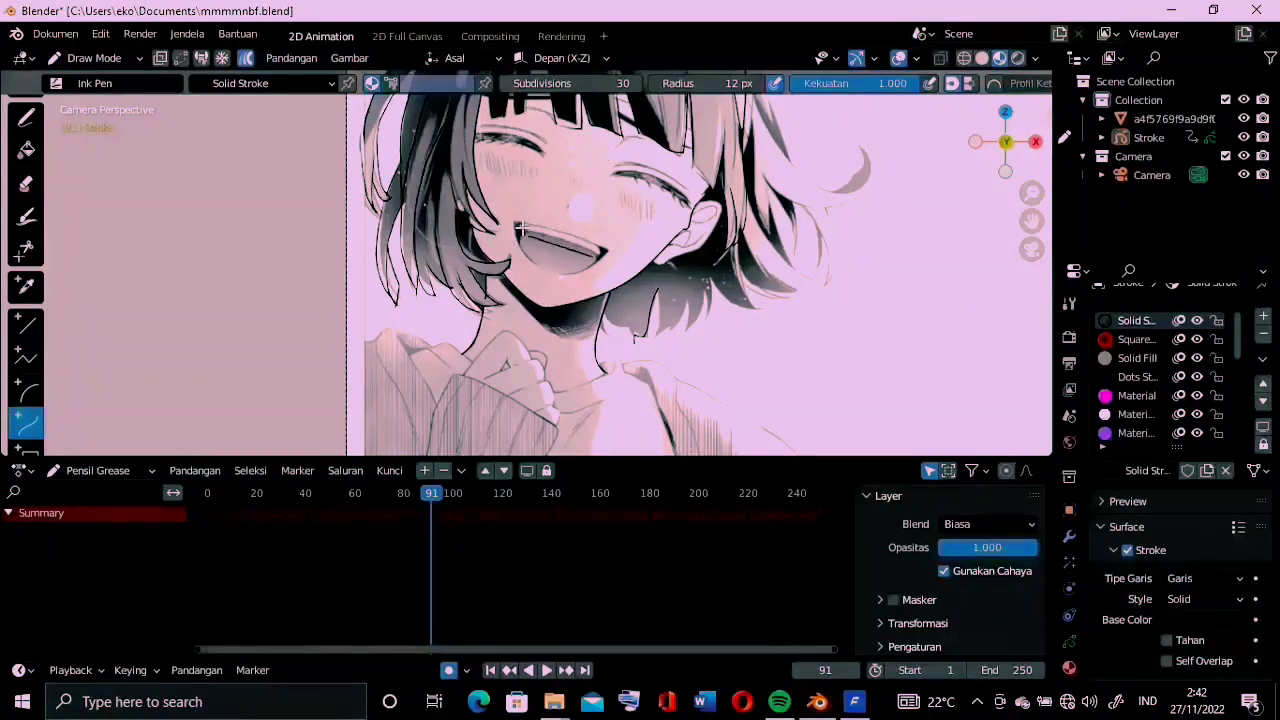
{"action": "mouse_move", "coordinate": [527, 241]}
{"action": "left_mouse_down"}
{"action": "mouse_move", "coordinate": [603, 246]}
{"action": "mouse_move", "coordinate": [613, 262]}
{"action": "mouse_move", "coordinate": [513, 221]}
{"action": "left_mouse_up"}
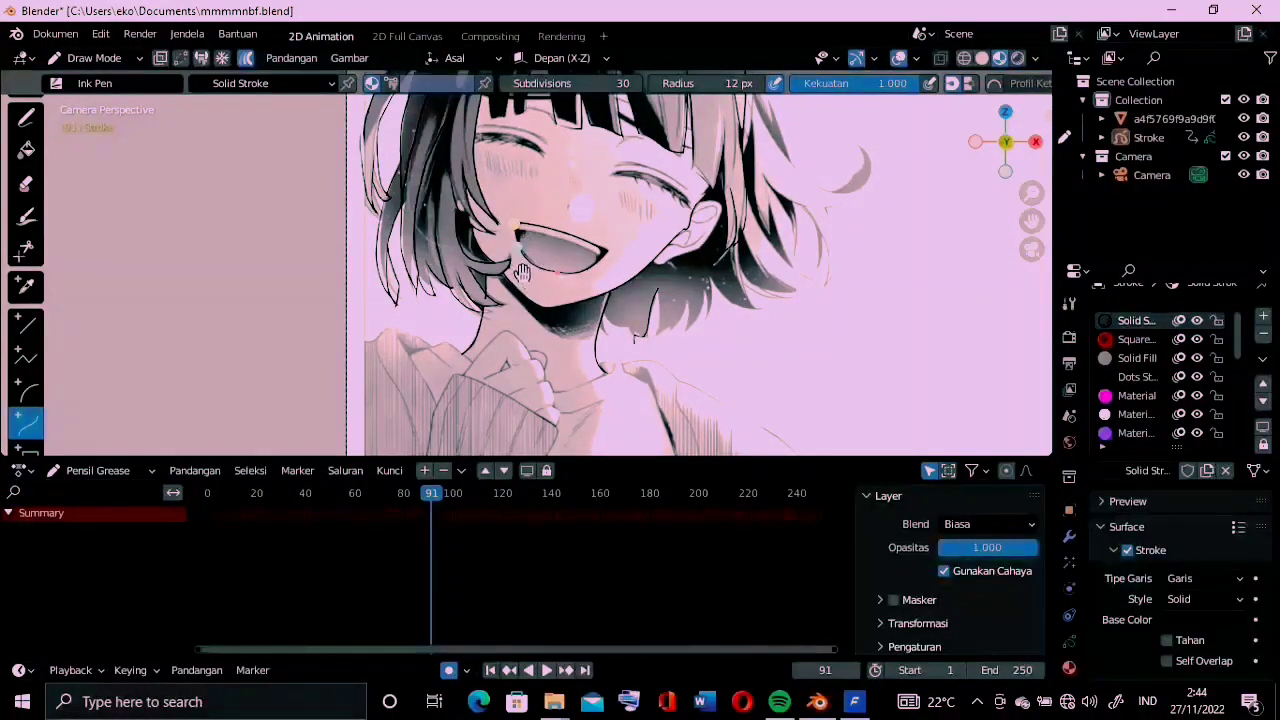
{"action": "left_click_drag", "start_coordinate": [539, 265], "coordinate": [598, 245]}
{"action": "key", "text": "Return"}
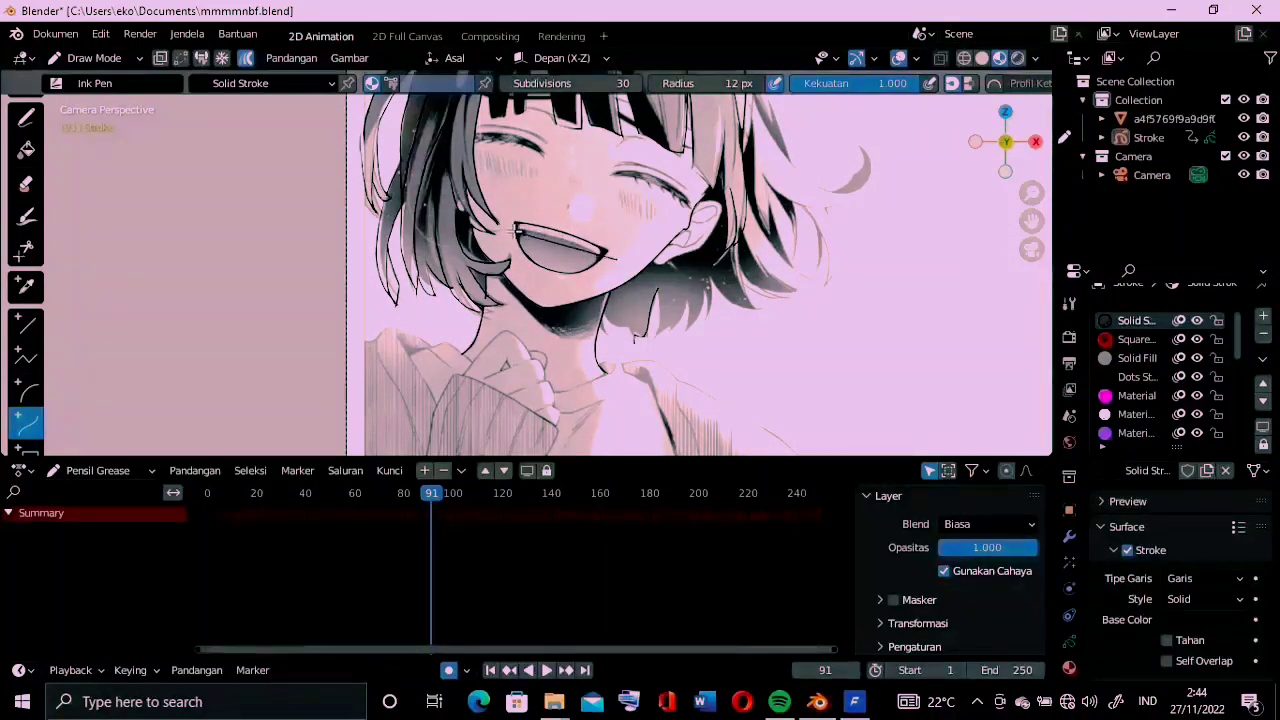
Undo the mouth stroke and start another curve from the mouth's corner
{"action": "key", "text": "ctrl+z"}
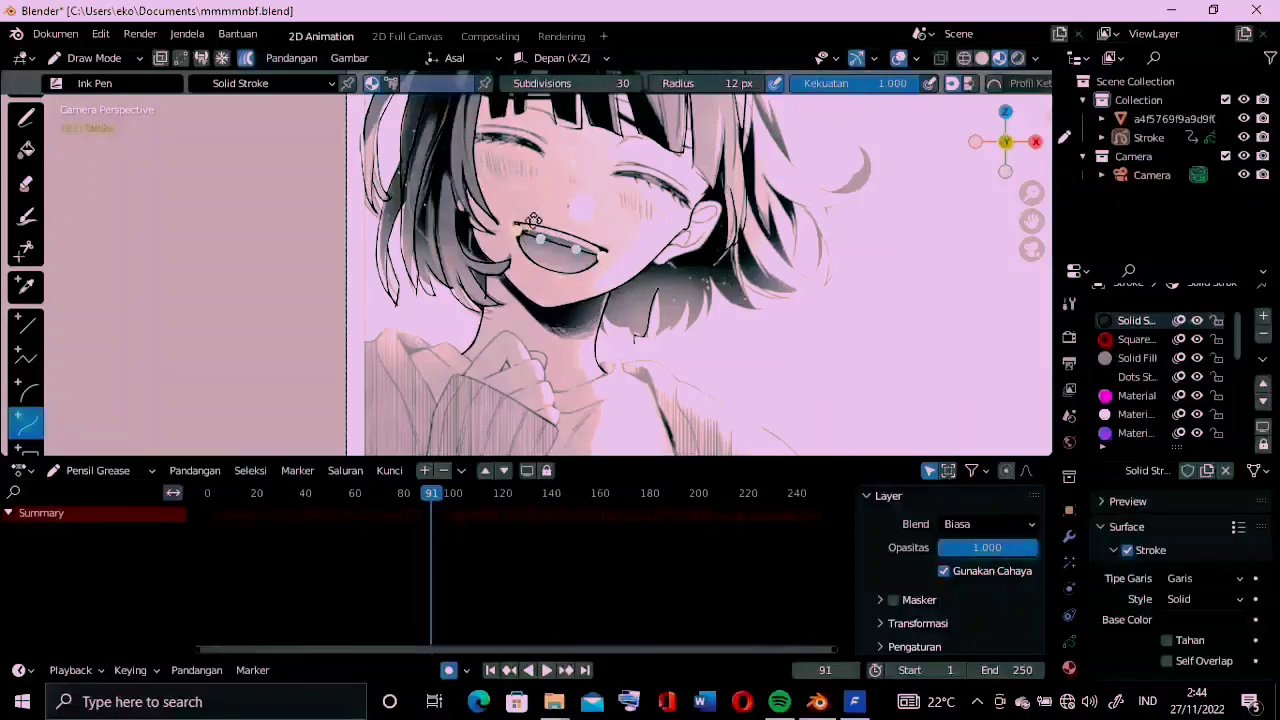
{"action": "left_click_drag", "start_coordinate": [606, 250], "coordinate": [609, 195]}
{"action": "scroll", "coordinate": [518, 342], "scroll_direction": "down", "scroll_amount": 2}
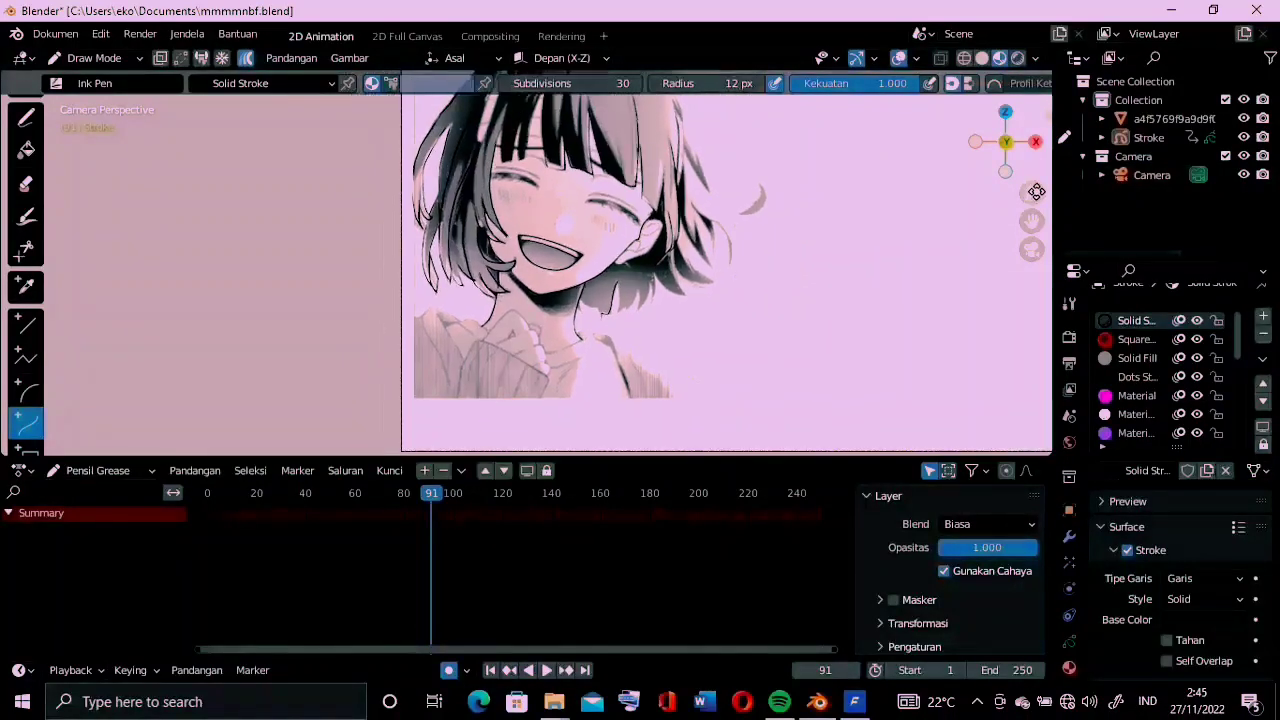
{"action": "scroll", "coordinate": [518, 342], "scroll_direction": "down", "scroll_amount": 1}
{"action": "left_click", "coordinate": [26, 117]}
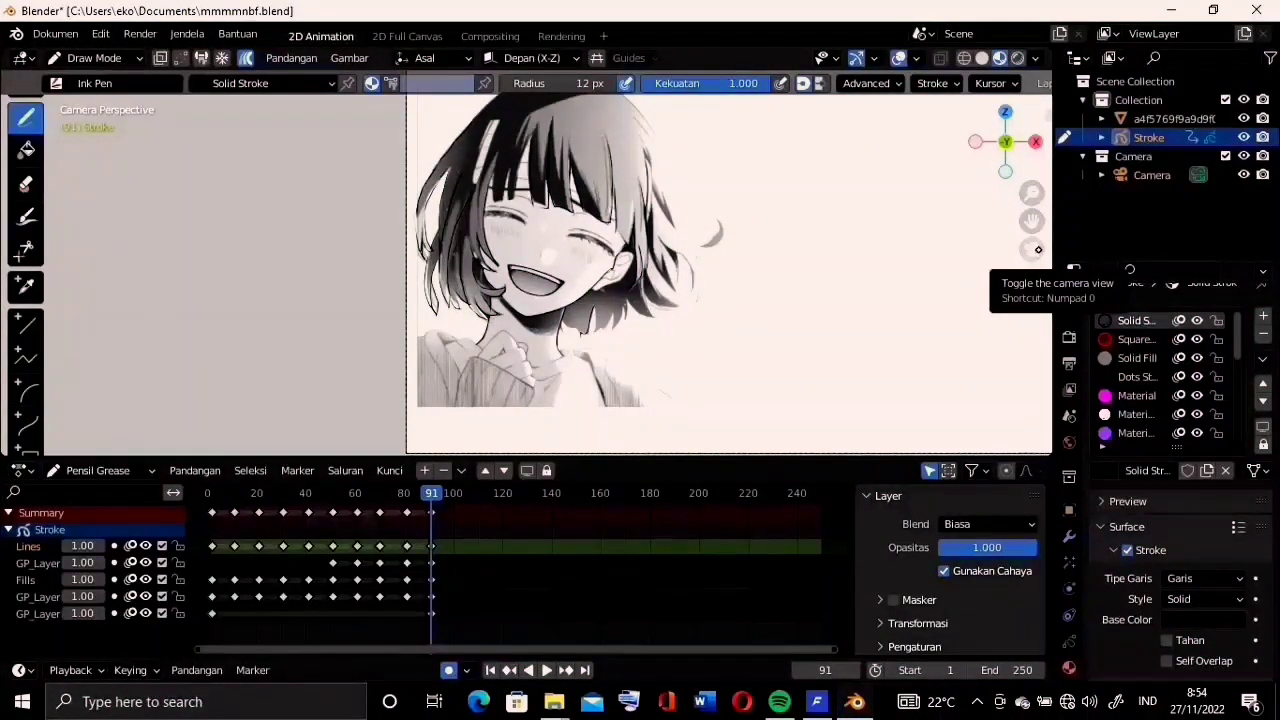
Trace curved lash lines over both closed eyes
{"action": "scroll", "coordinate": [560, 260], "scroll_direction": "up", "scroll_amount": 2}
{"action": "scroll", "coordinate": [560, 260], "scroll_direction": "up", "scroll_amount": 5}
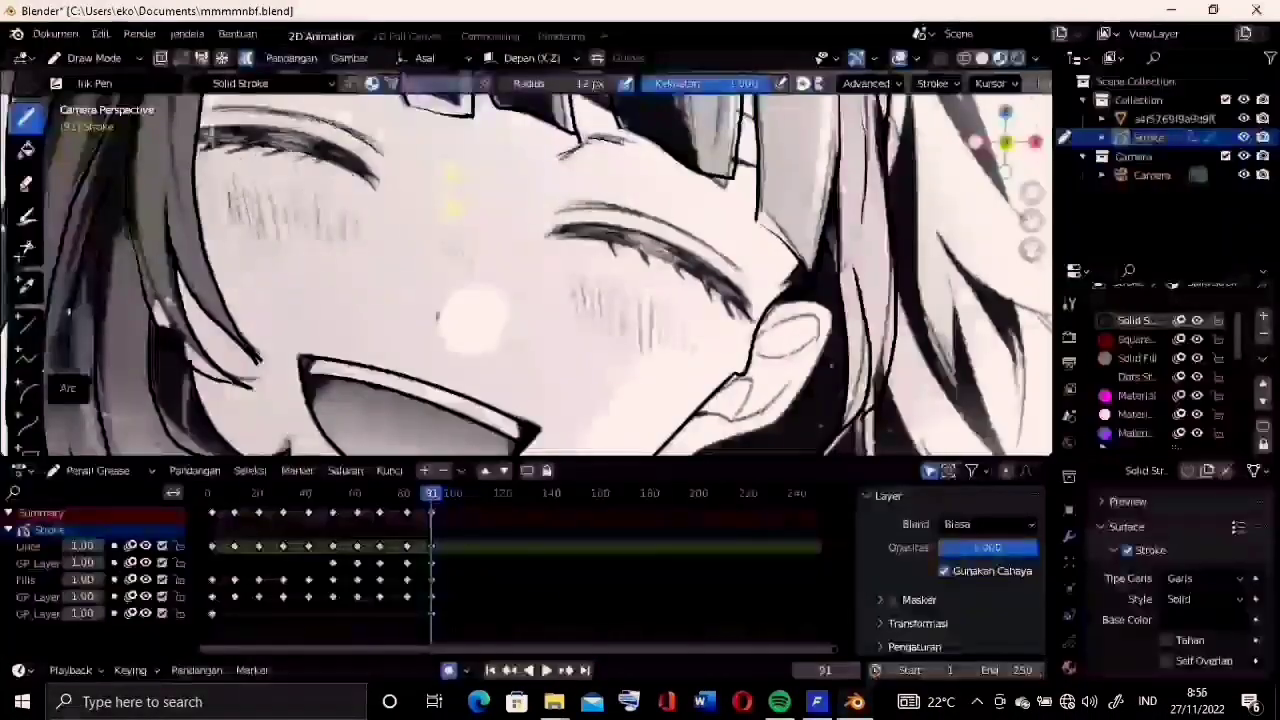
{"action": "left_click", "coordinate": [27, 425]}
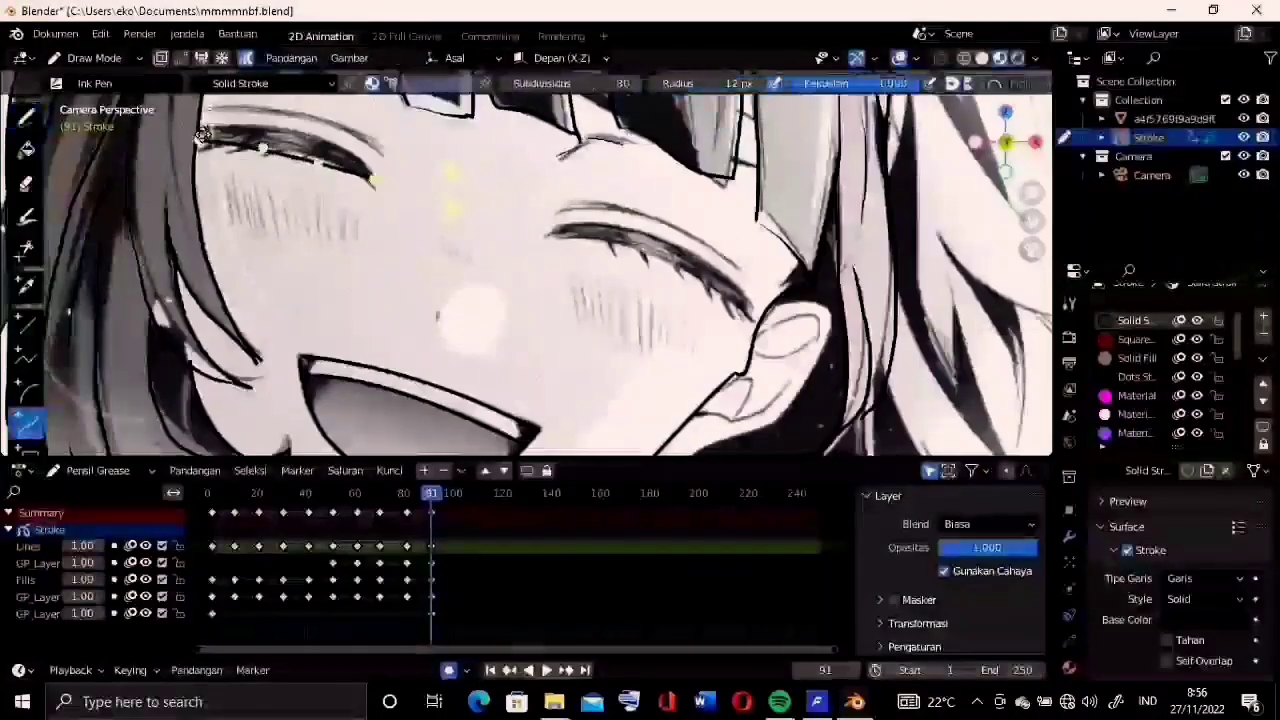
{"action": "left_click_drag", "start_coordinate": [201, 135], "coordinate": [363, 155]}
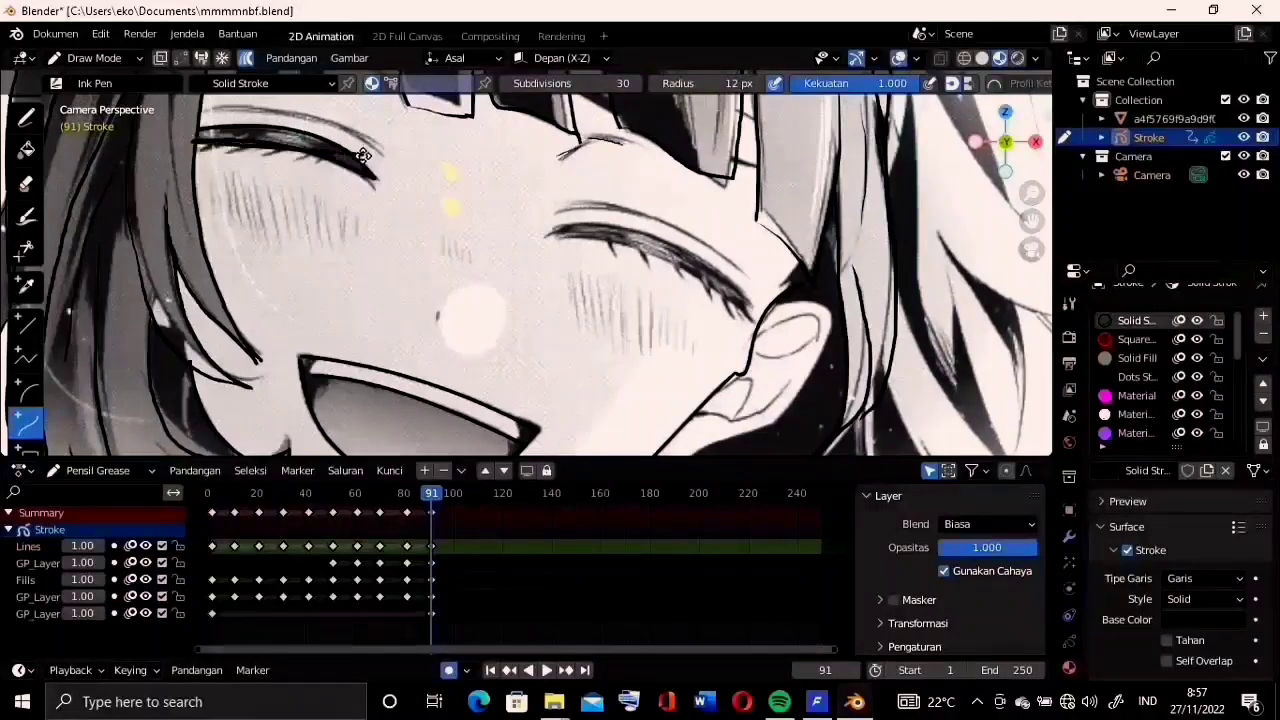
{"action": "left_click_drag", "start_coordinate": [548, 226], "coordinate": [740, 296]}
{"action": "left_click", "coordinate": [27, 117]}
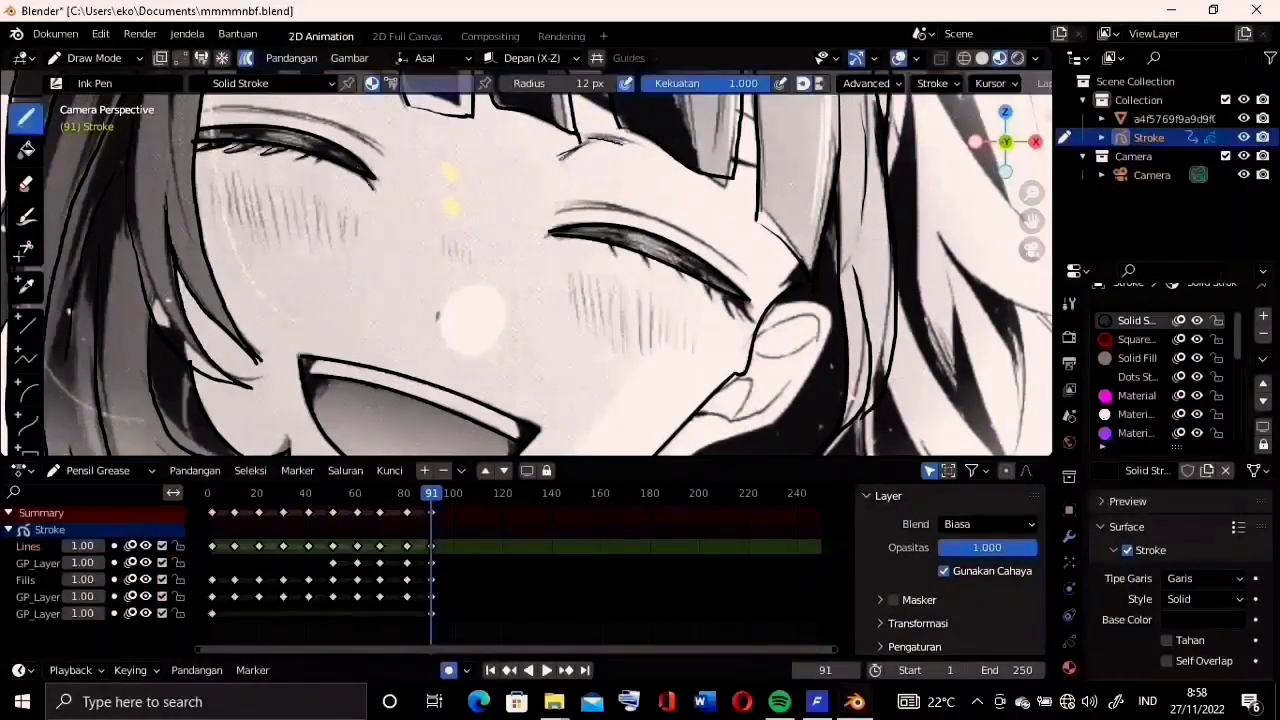
Undo the stray hatch strokes beside the cheek and view the chin and neck
{"action": "key", "text": "ctrl+Tab"}
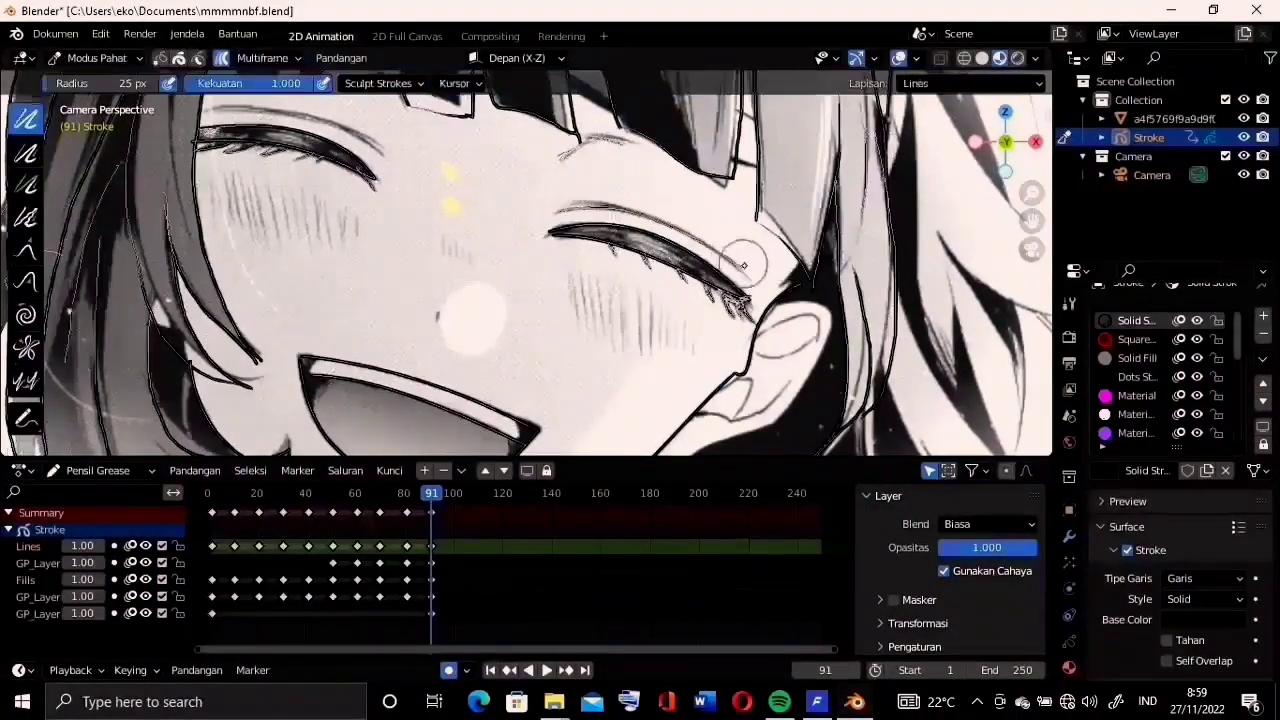
{"action": "key", "text": "ctrl+Tab"}
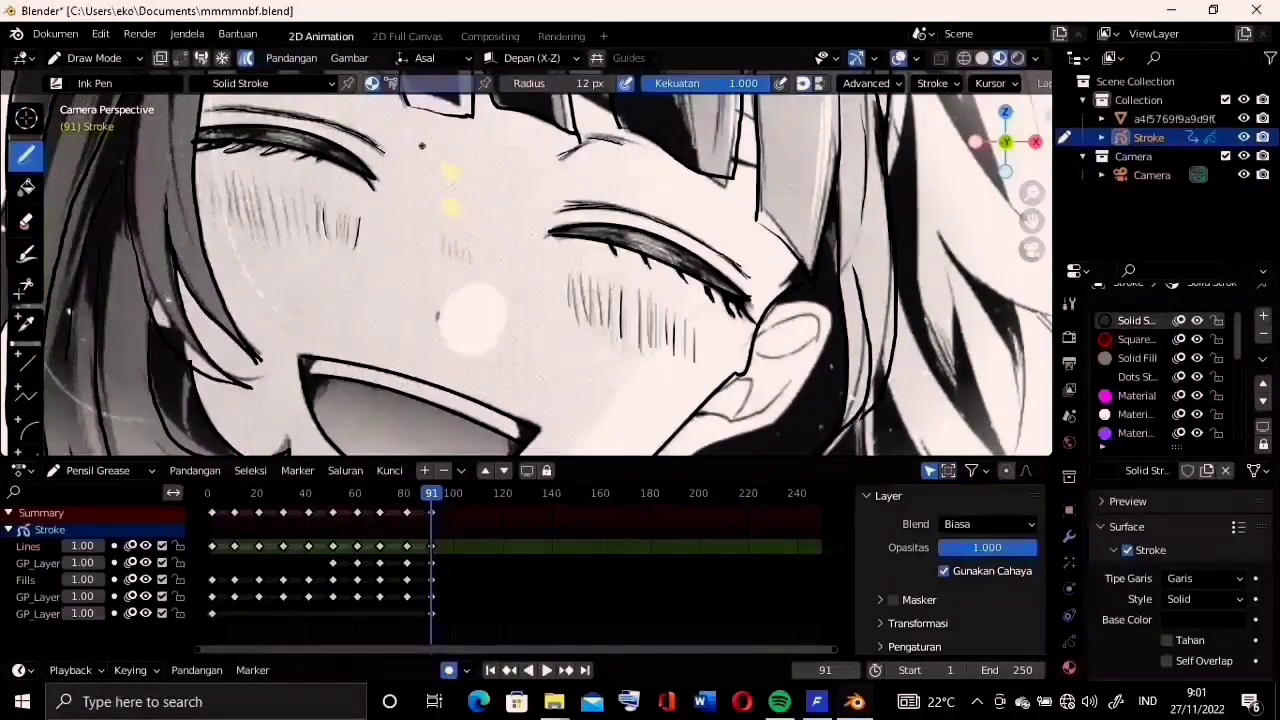
{"action": "key", "text": "ctrl+z"}
{"action": "middle_click_drag", "start_coordinate": [865, 213], "coordinate": [853, 103], "text": "shift"}
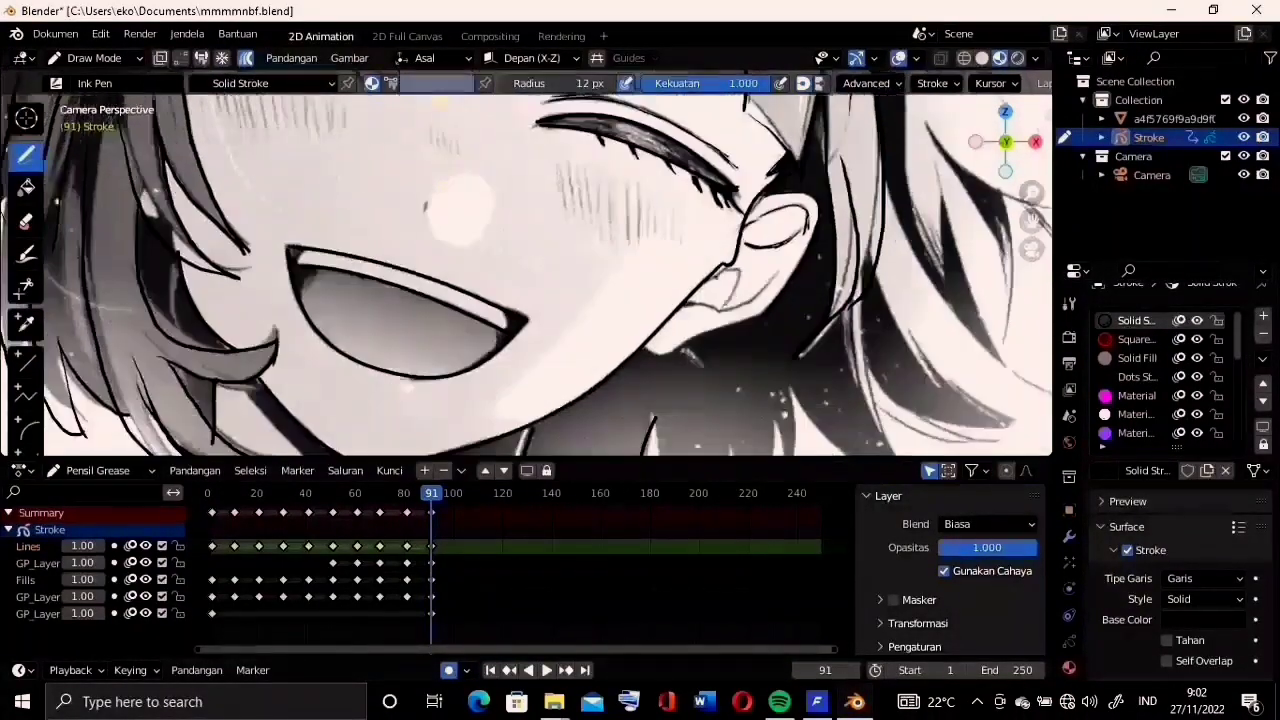
{"action": "scroll", "coordinate": [857, 255], "scroll_direction": "up", "scroll_amount": 3}
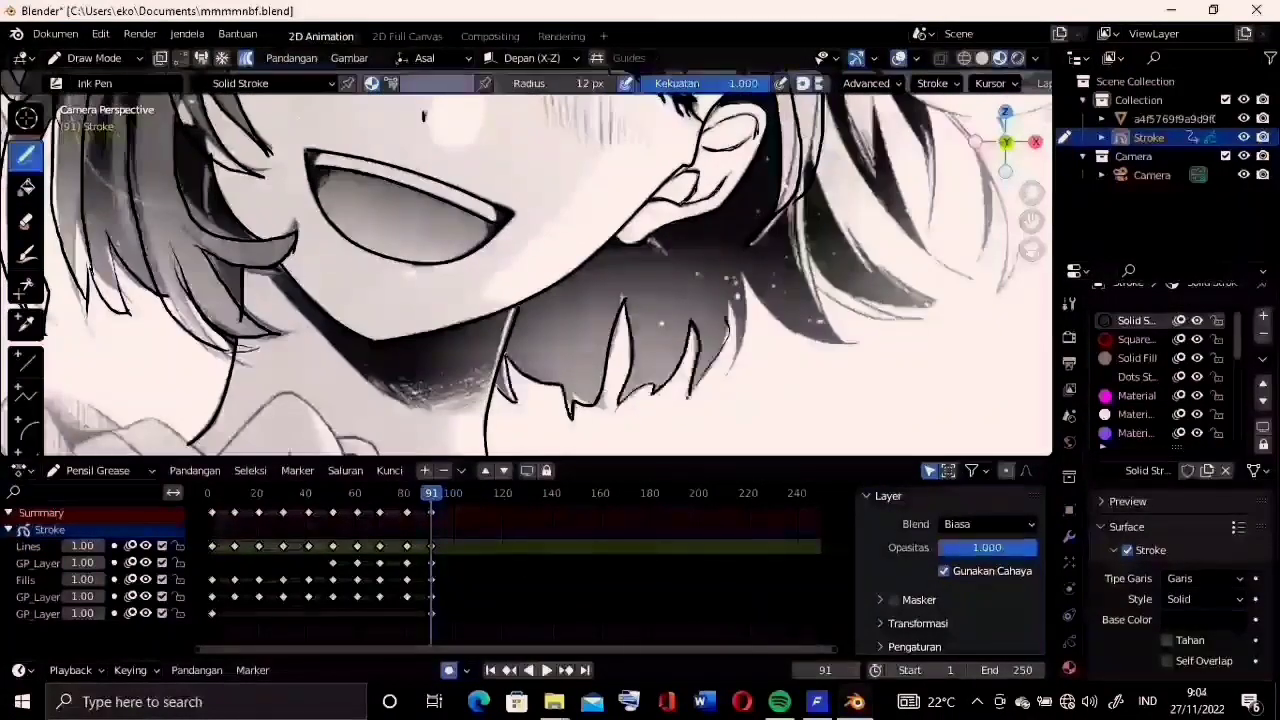
{"action": "mouse_move", "coordinate": [822, 367]}
{"action": "middle_mouse_down", "text": "shift"}
{"action": "mouse_move", "coordinate": [652, 262]}
{"action": "mouse_move", "coordinate": [560, 340]}
{"action": "middle_mouse_up", "text": "shift"}
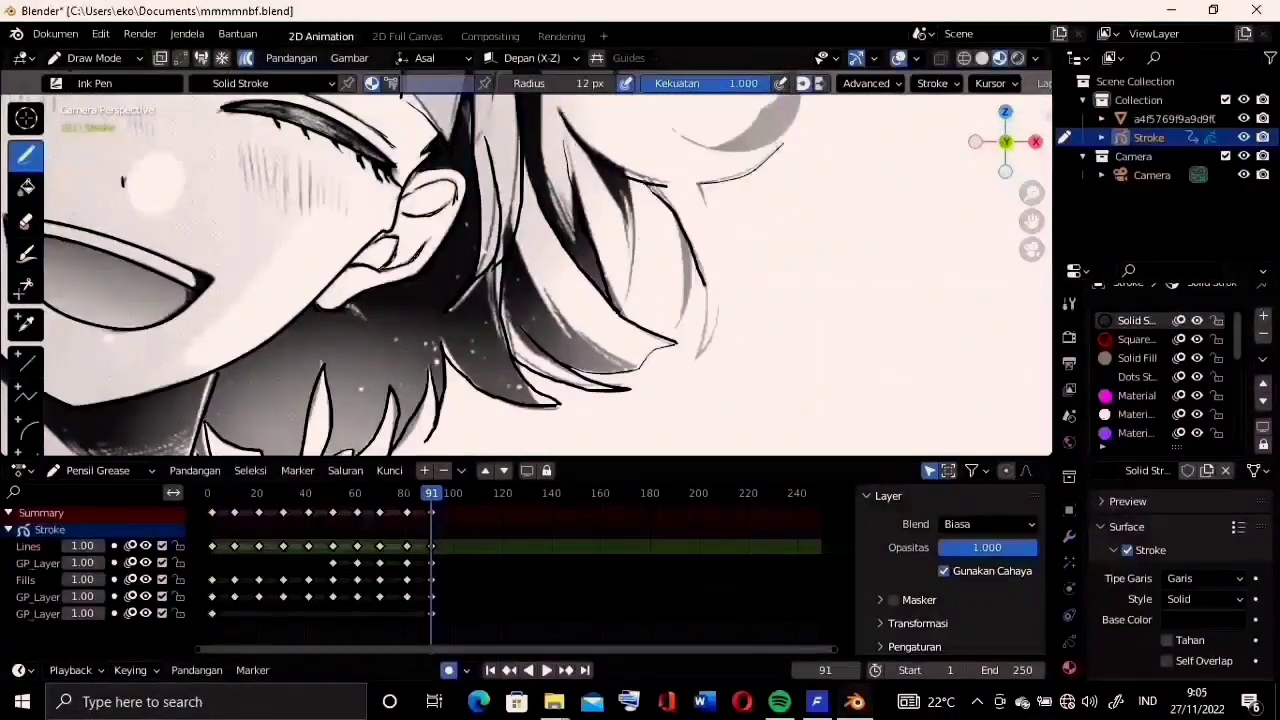
Toggle between Sculpt and Draw modes while navigating toward the ear and hair
{"action": "key", "text": "ctrl+Tab"}
{"action": "key", "text": "ctrl+Tab"}
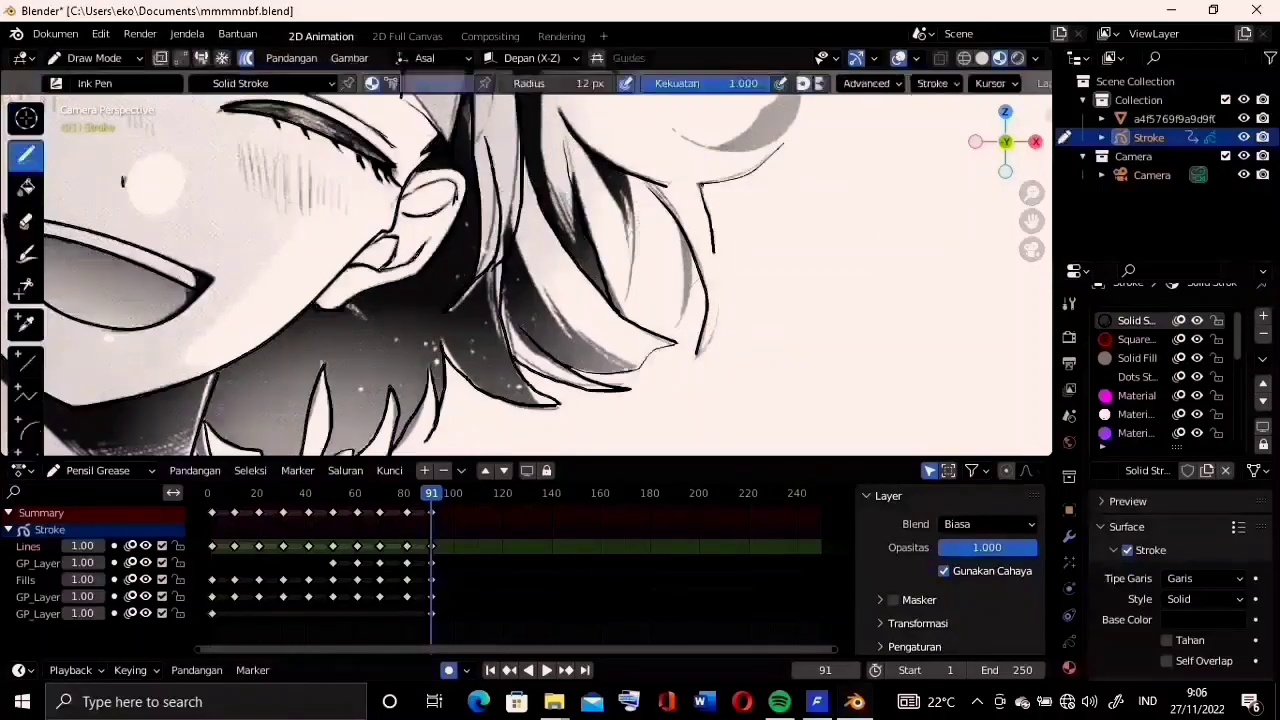
{"action": "middle_click_drag", "start_coordinate": [700, 230], "coordinate": [610, 410], "text": "shift"}
{"action": "key", "text": "ctrl+Tab"}
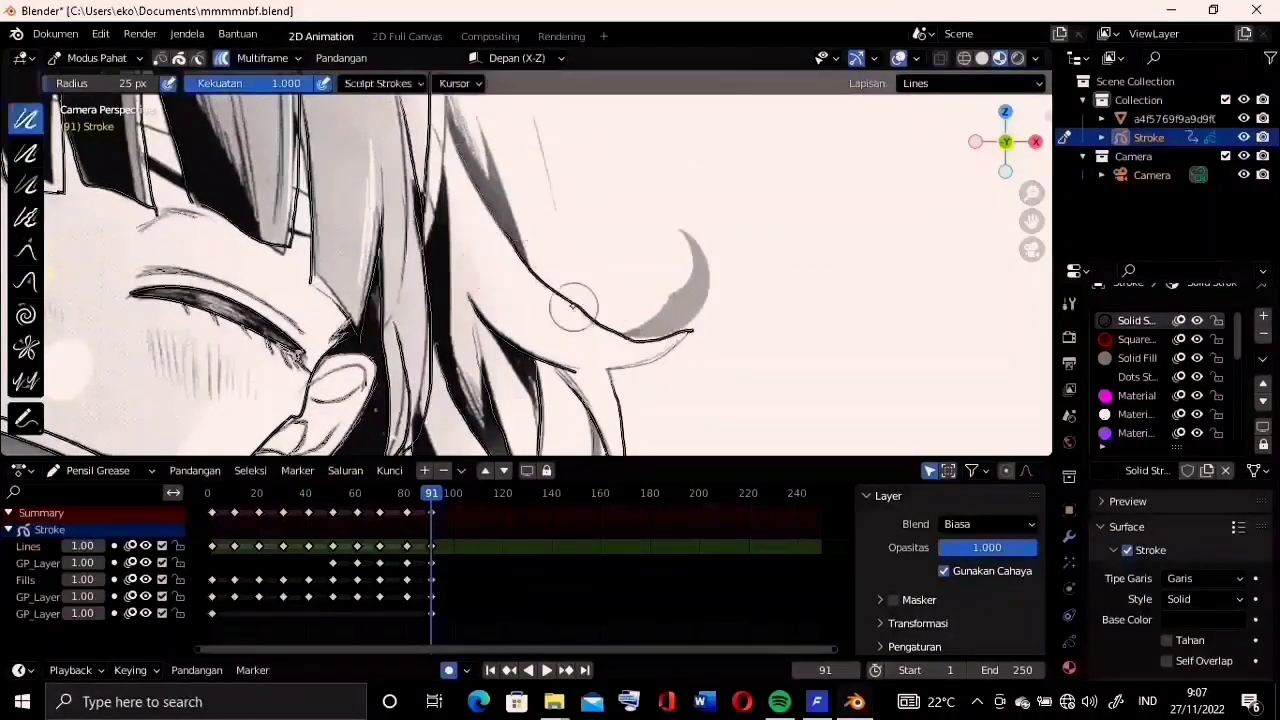
{"action": "scroll", "coordinate": [466, 449], "scroll_direction": "down", "scroll_amount": 3}
{"action": "middle_click_drag", "start_coordinate": [466, 449], "coordinate": [560, 330], "text": "shift"}
{"action": "key", "text": "ctrl+Tab"}
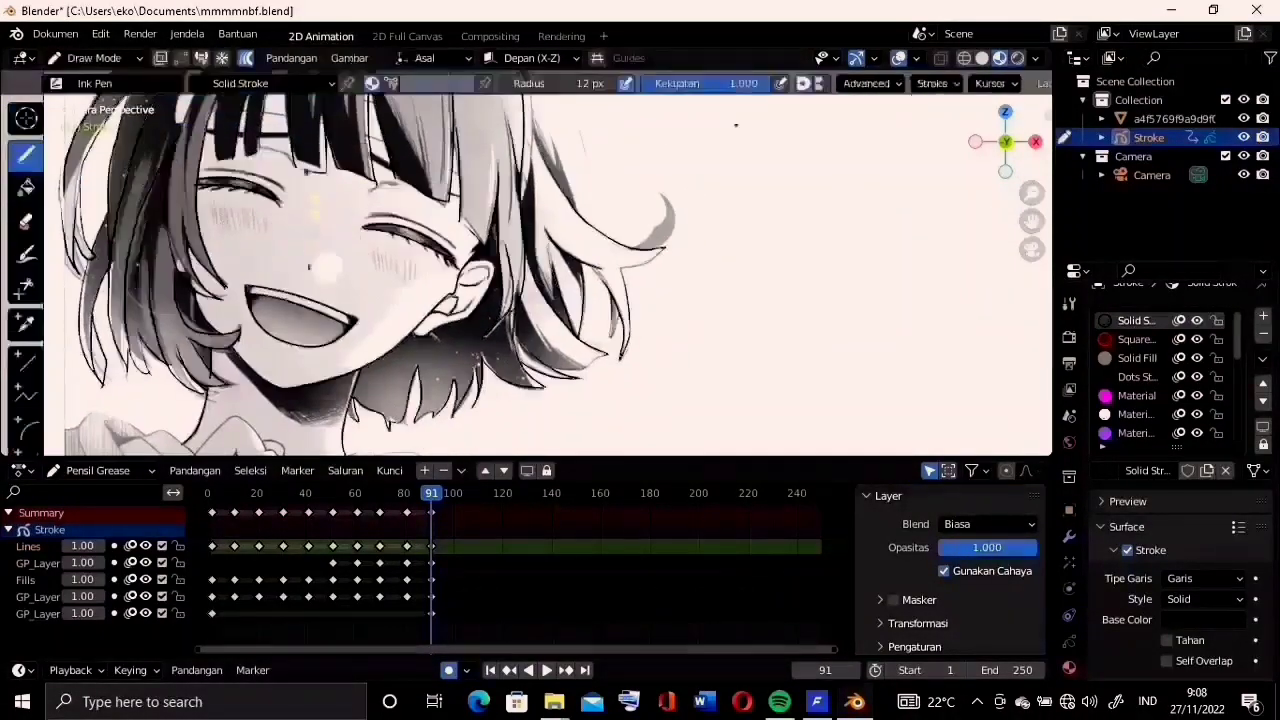
{"action": "scroll", "coordinate": [560, 330], "scroll_direction": "up", "scroll_amount": 3}
{"action": "scroll", "coordinate": [560, 330], "scroll_direction": "down", "scroll_amount": 4}
{"action": "scroll", "coordinate": [423, 266], "scroll_direction": "up", "scroll_amount": 1}
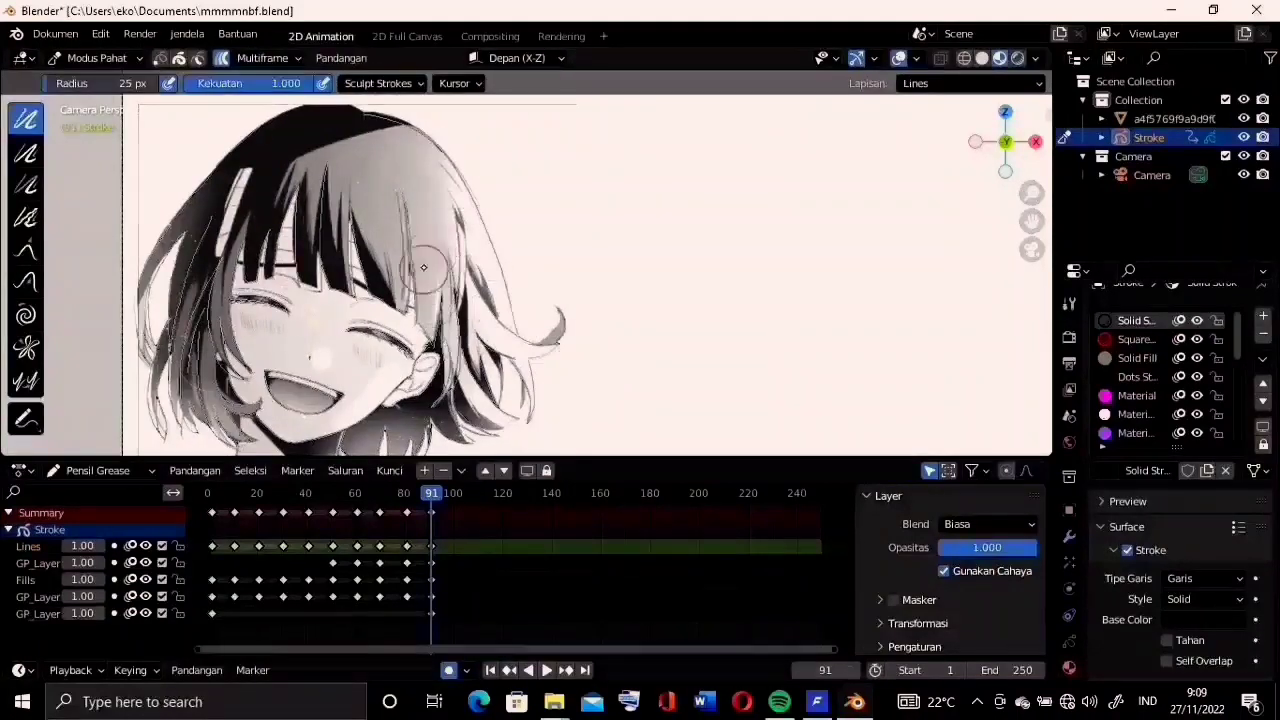
{"action": "scroll", "coordinate": [423, 266], "scroll_direction": "up", "scroll_amount": 2}
{"action": "scroll", "coordinate": [423, 266], "scroll_direction": "up", "scroll_amount": 2}
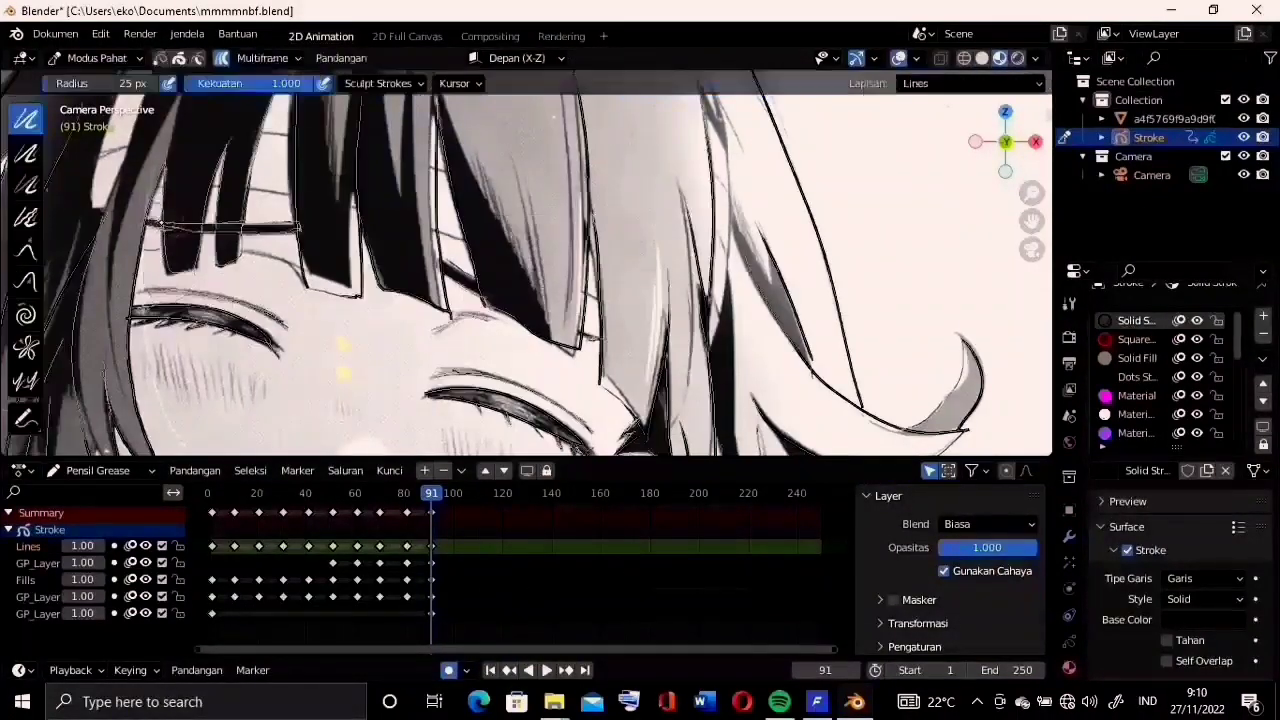
{"action": "scroll", "coordinate": [423, 266], "scroll_direction": "down", "scroll_amount": 3}
{"action": "scroll", "coordinate": [423, 266], "scroll_direction": "up", "scroll_amount": 2}
{"action": "scroll", "coordinate": [767, 280], "scroll_direction": "up", "scroll_amount": 3}
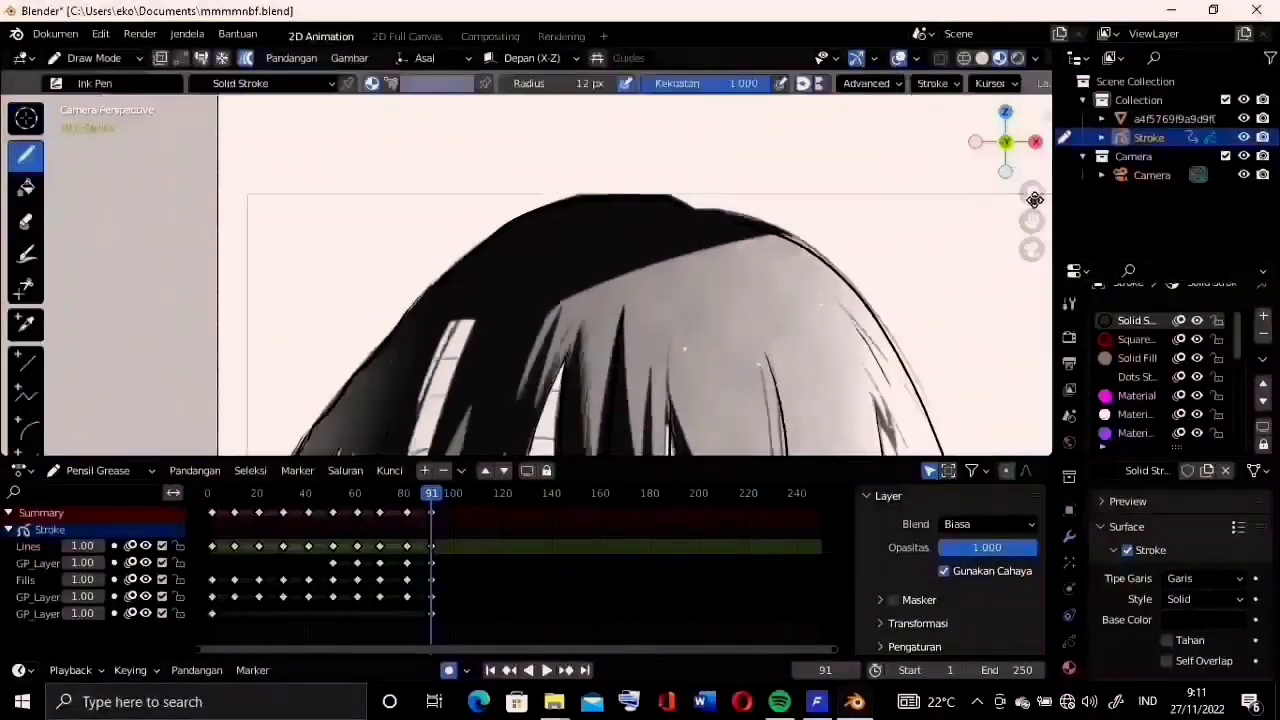
Weight-paint the top hair outline in Weight Paint mode
{"action": "scroll", "coordinate": [767, 280], "scroll_direction": "down", "scroll_amount": 1}
{"action": "scroll", "coordinate": [767, 280], "scroll_direction": "up", "scroll_amount": 1}
{"action": "key", "text": "ctrl+Tab"}
{"action": "key", "text": "7"}
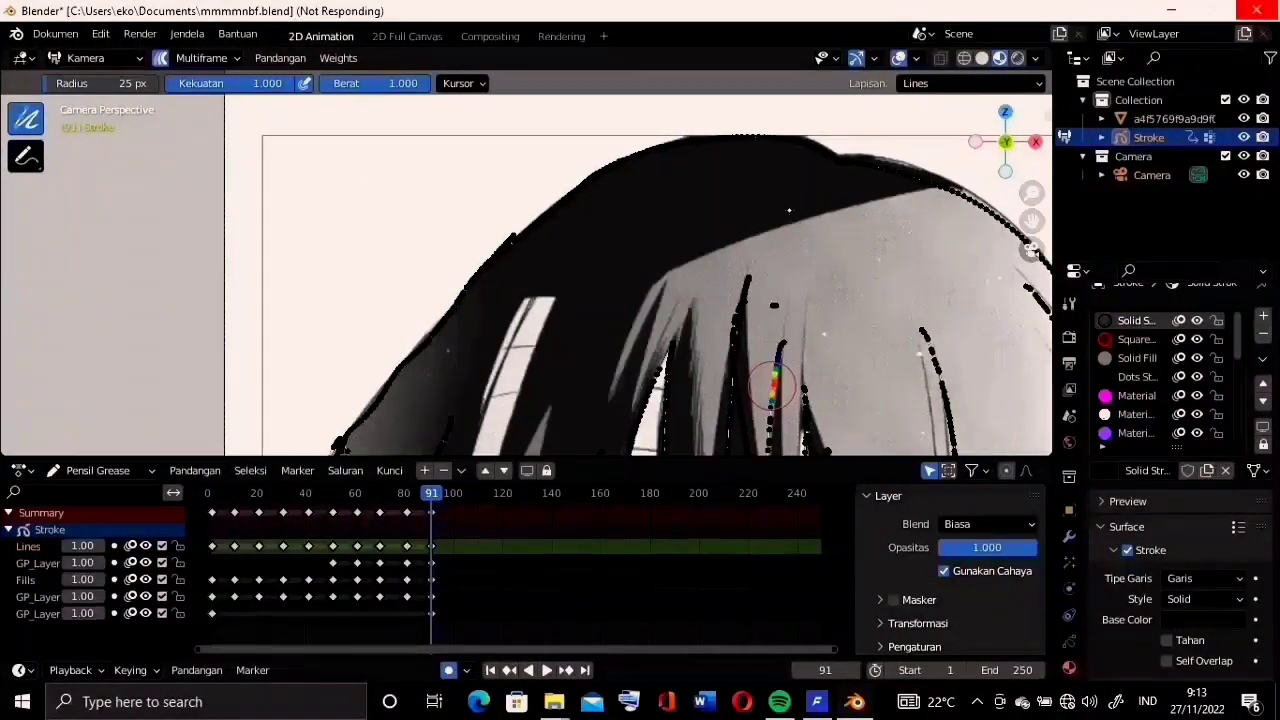
{"action": "left_click", "coordinate": [643, 152]}
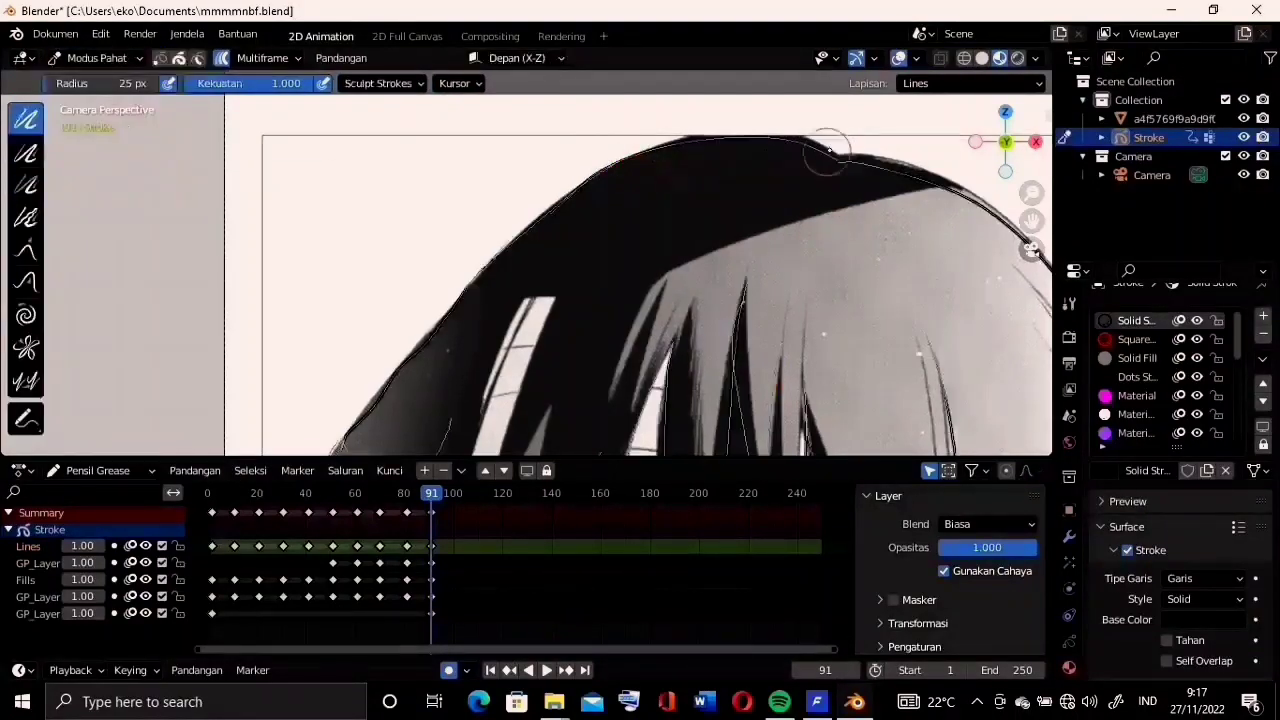
Pass through Sculpt Mode back to drawing with the Ink Pen
{"action": "left_click_drag", "start_coordinate": [1037, 225], "coordinate": [1000, 260]}
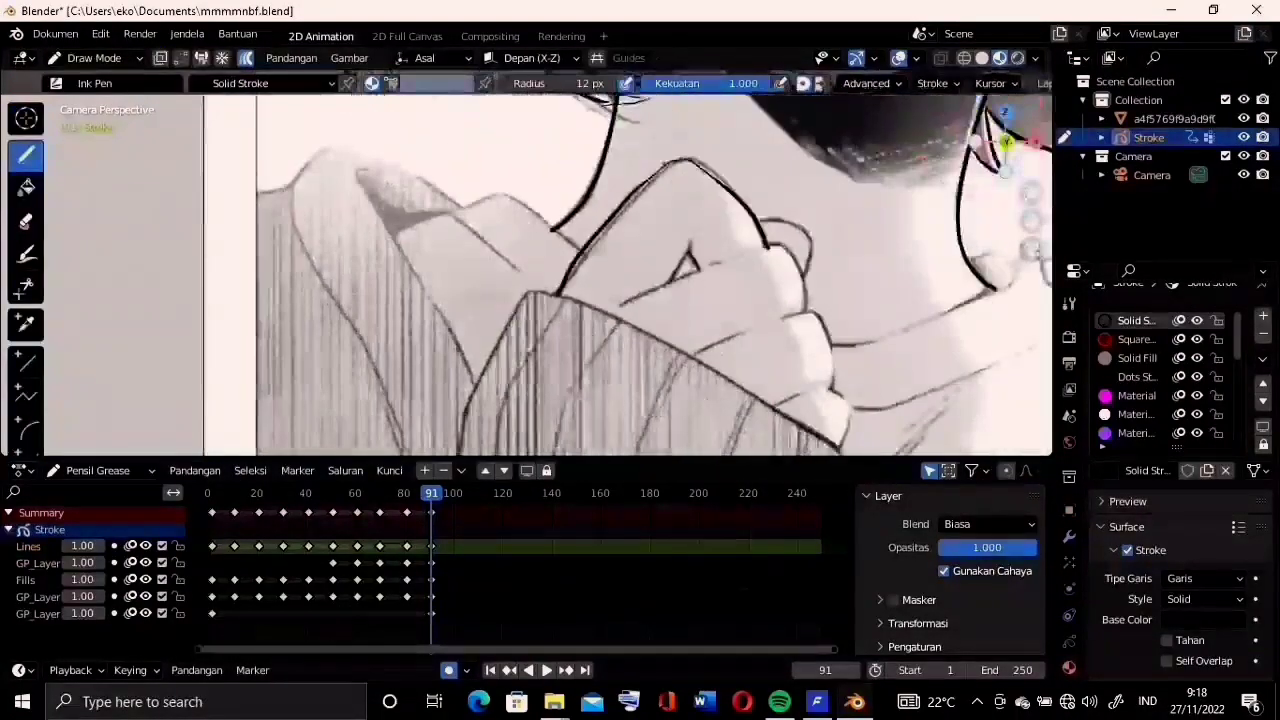
{"action": "key", "text": "ctrl+Tab"}
{"action": "left_click", "coordinate": [529, 366]}
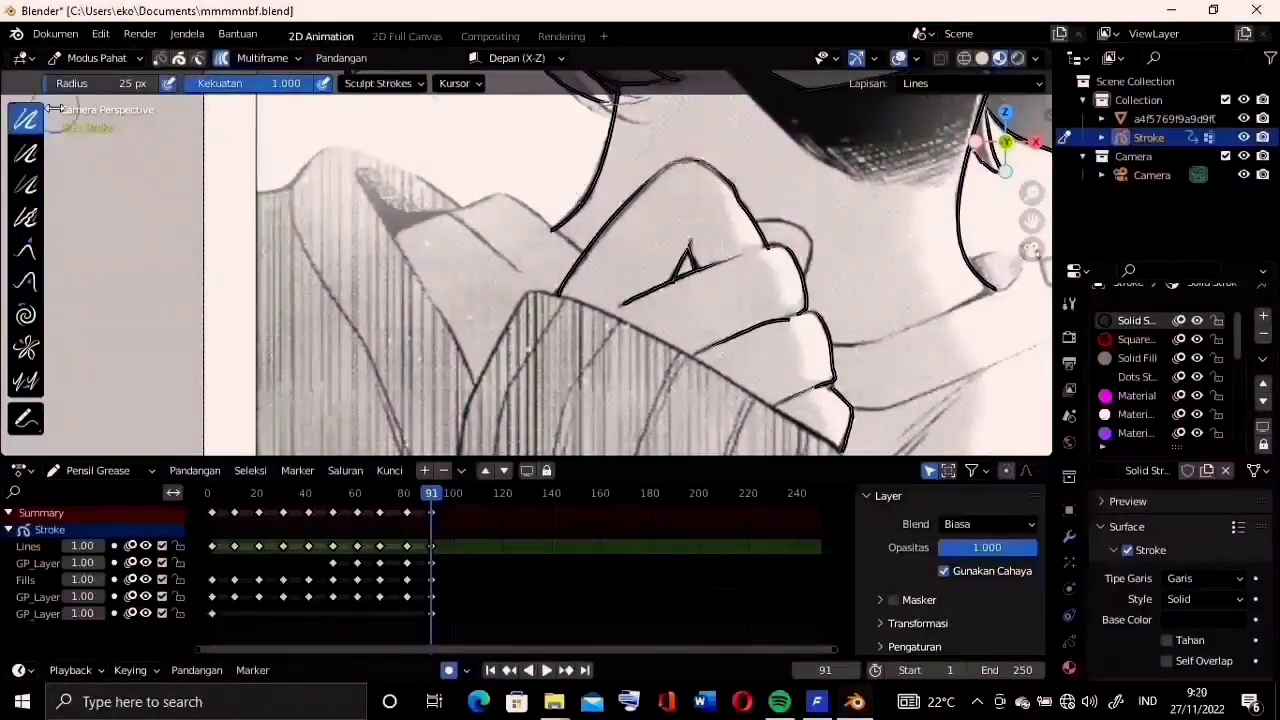
{"action": "key", "text": "ctrl+Tab"}
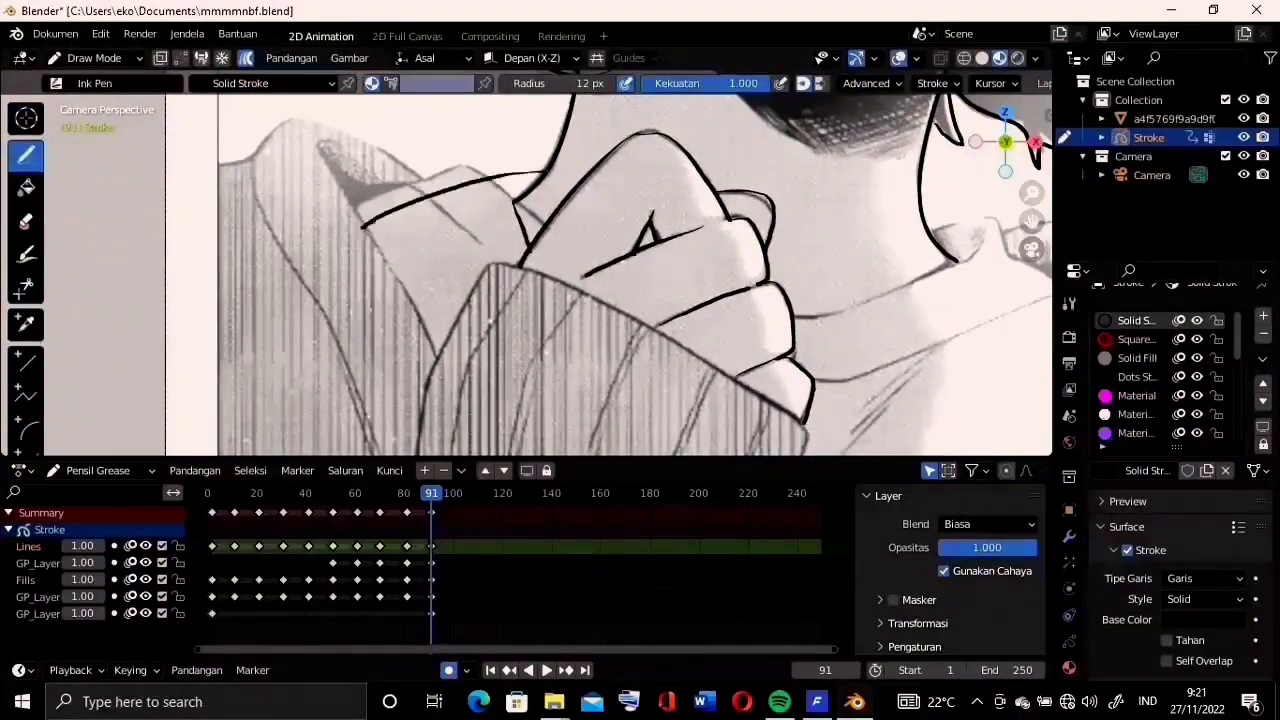
{"action": "middle_click_drag", "start_coordinate": [750, 330], "coordinate": [691, 325], "text": "shift"}
{"action": "scroll", "coordinate": [691, 325], "scroll_direction": "down", "scroll_amount": 1}
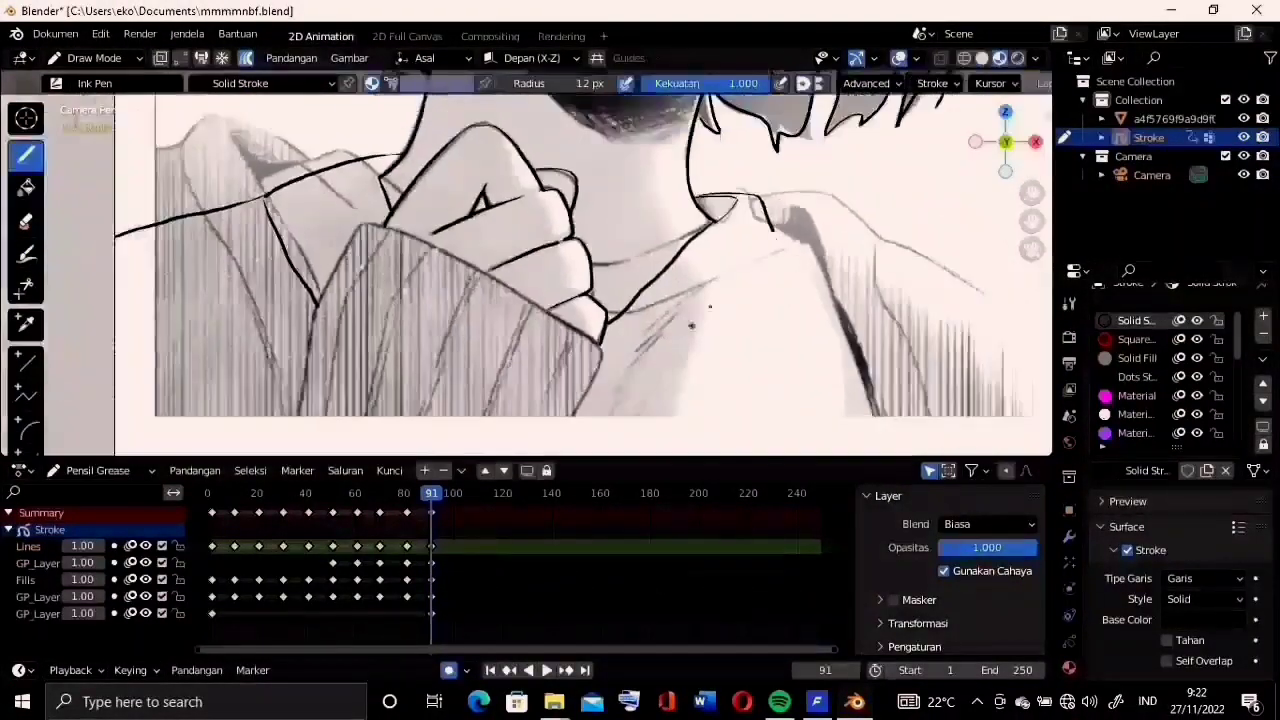
Trace the collar line down the right shoulder and reframe the drawing
{"action": "left_click_drag", "start_coordinate": [745, 198], "coordinate": [628, 432]}
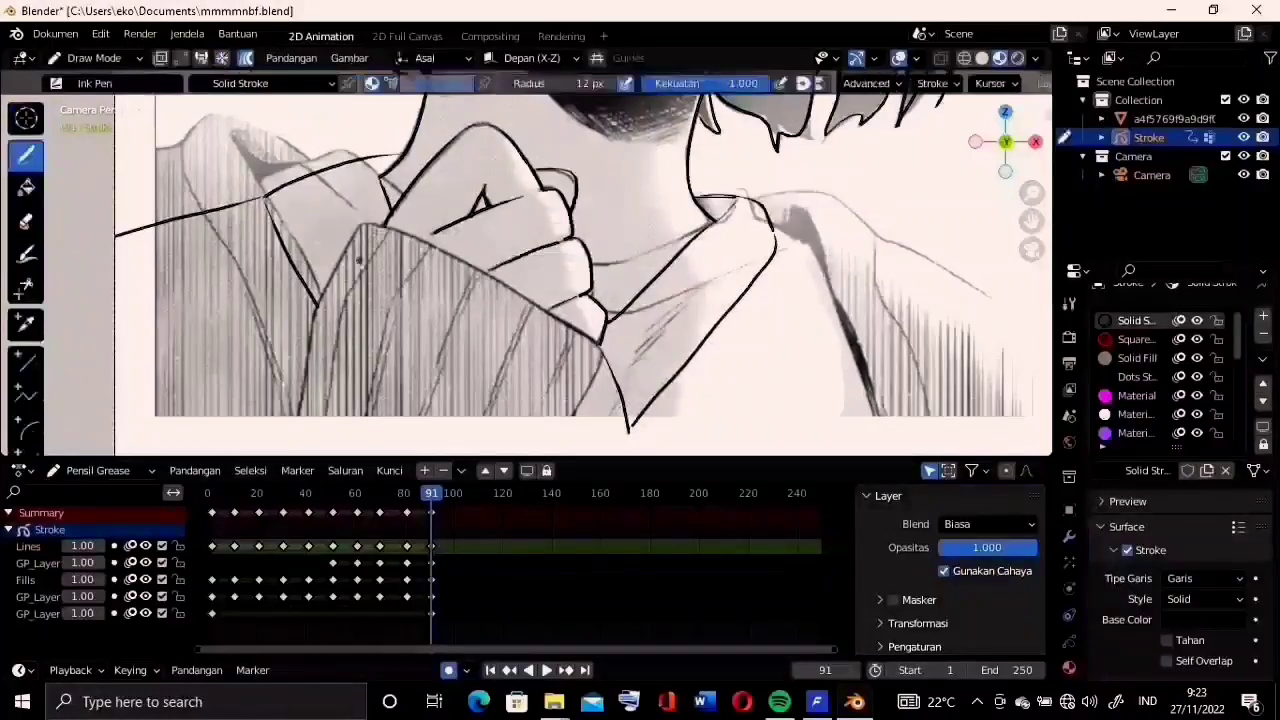
{"action": "scroll", "coordinate": [580, 270], "scroll_direction": "up", "scroll_amount": 1}
{"action": "scroll", "coordinate": [580, 270], "scroll_direction": "down", "scroll_amount": 1}
{"action": "scroll", "coordinate": [580, 270], "scroll_direction": "down", "scroll_amount": 1}
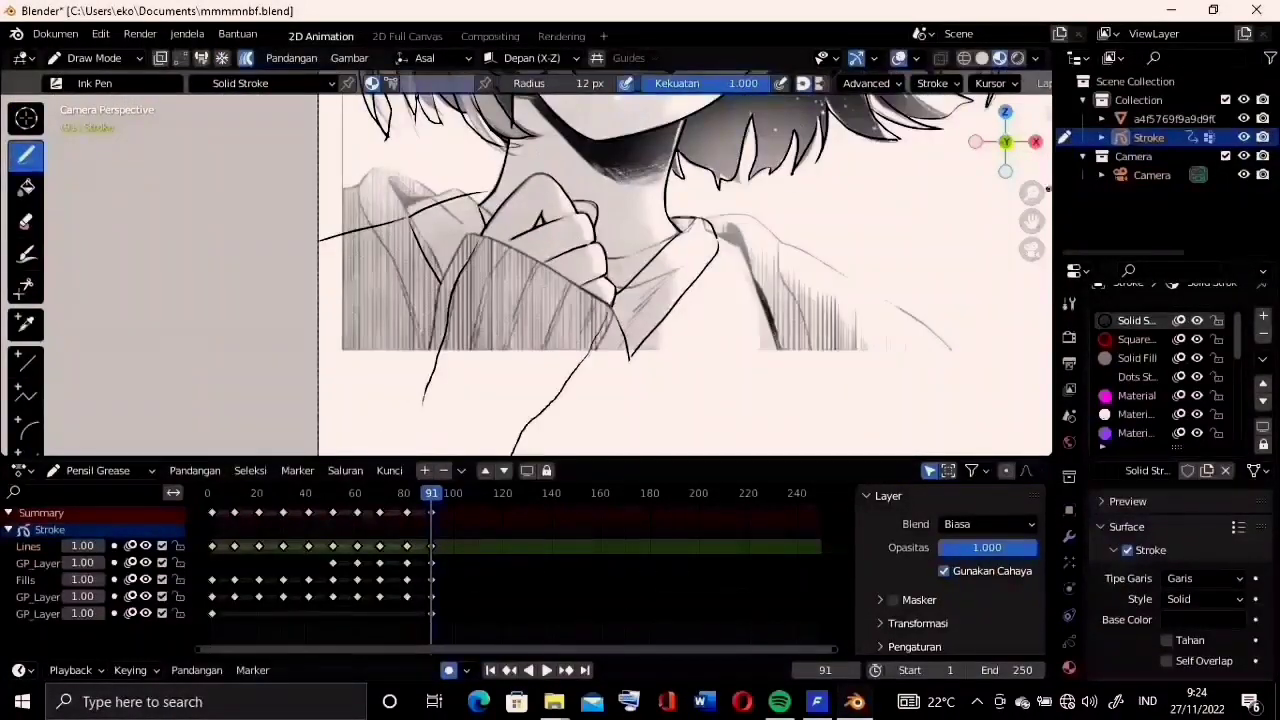
{"action": "scroll", "coordinate": [371, 363], "scroll_direction": "down", "scroll_amount": 1}
{"action": "scroll", "coordinate": [926, 250], "scroll_direction": "down", "scroll_amount": 1}
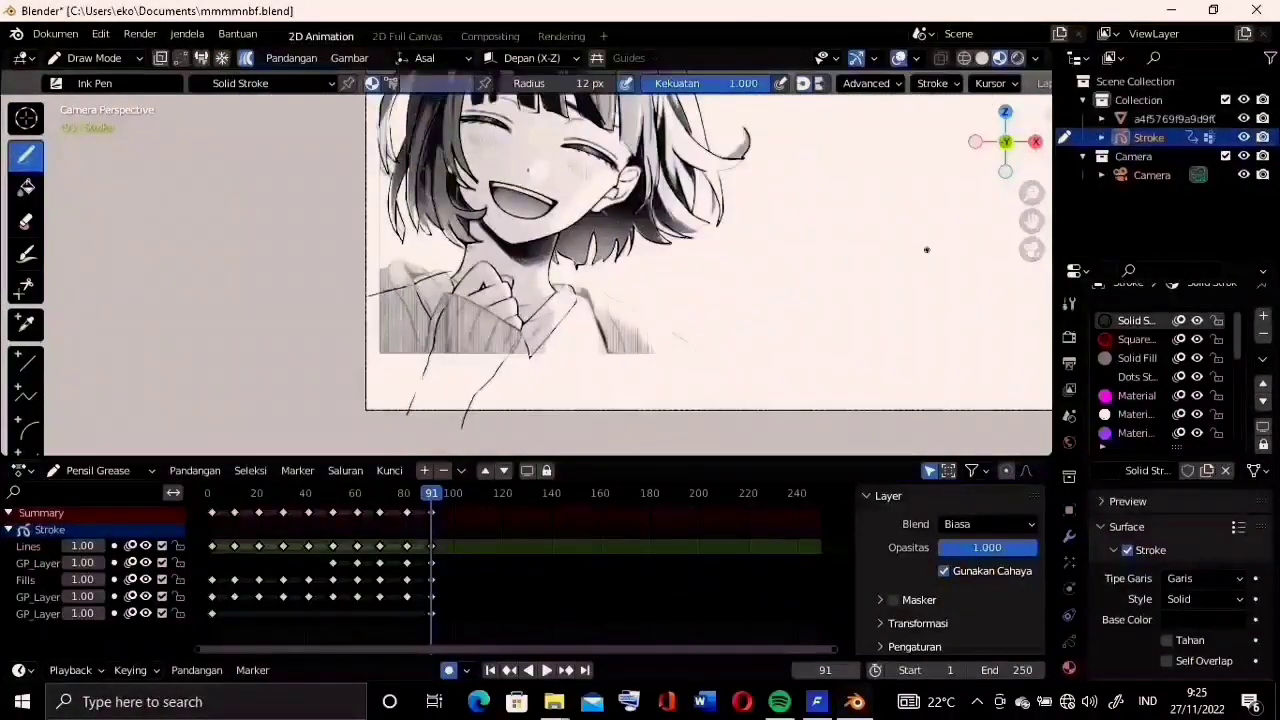
{"action": "scroll", "coordinate": [926, 250], "scroll_direction": "up", "scroll_amount": 1}
{"action": "scroll", "coordinate": [926, 250], "scroll_direction": "up", "scroll_amount": 1}
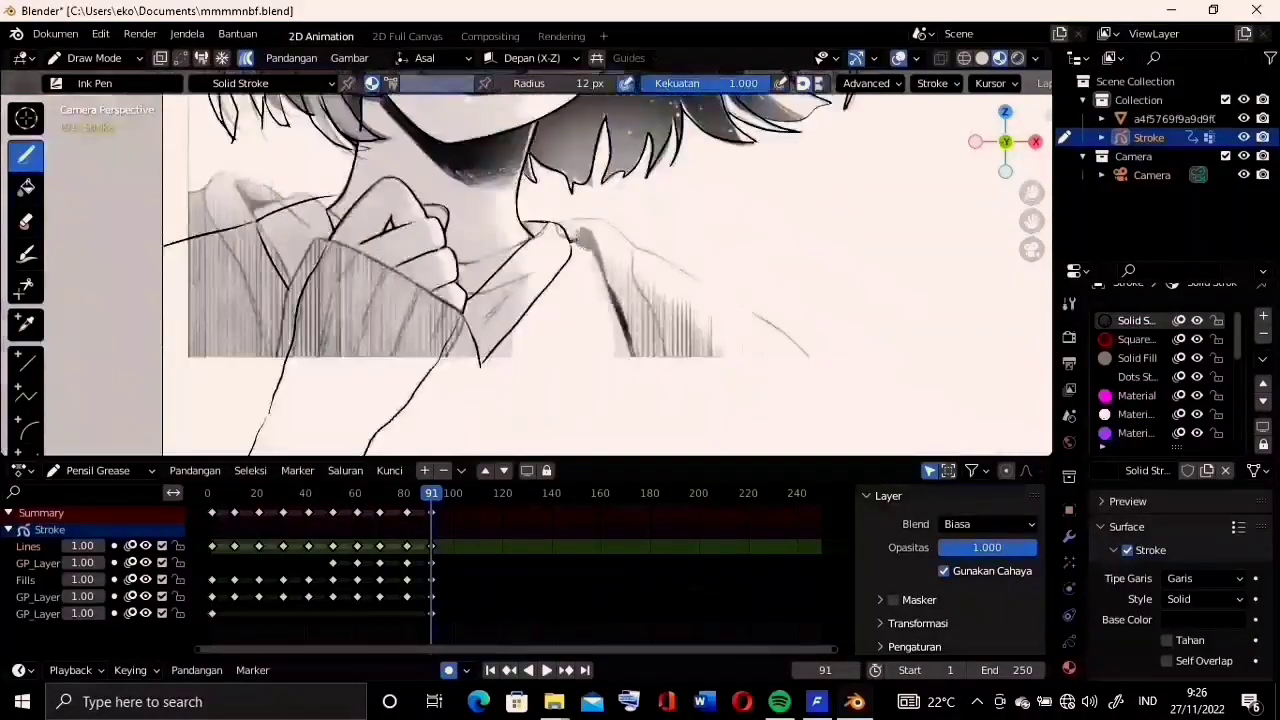
{"action": "scroll", "coordinate": [969, 340], "scroll_direction": "down", "scroll_amount": 2}
{"action": "left_click_drag", "start_coordinate": [1033, 220], "coordinate": [1020, 206]}
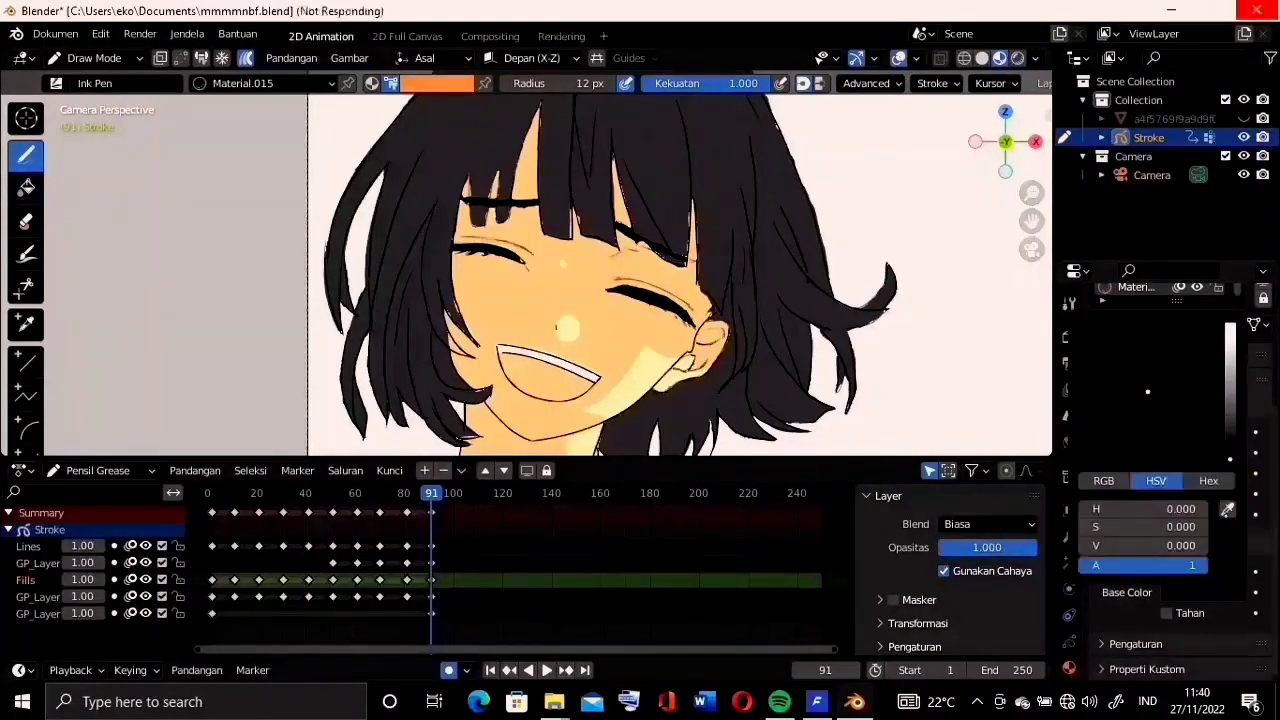
Paint an orange shadow under the girl's chin and neck with Material.015
{"action": "left_click_drag", "start_coordinate": [486, 289], "coordinate": [600, 330]}
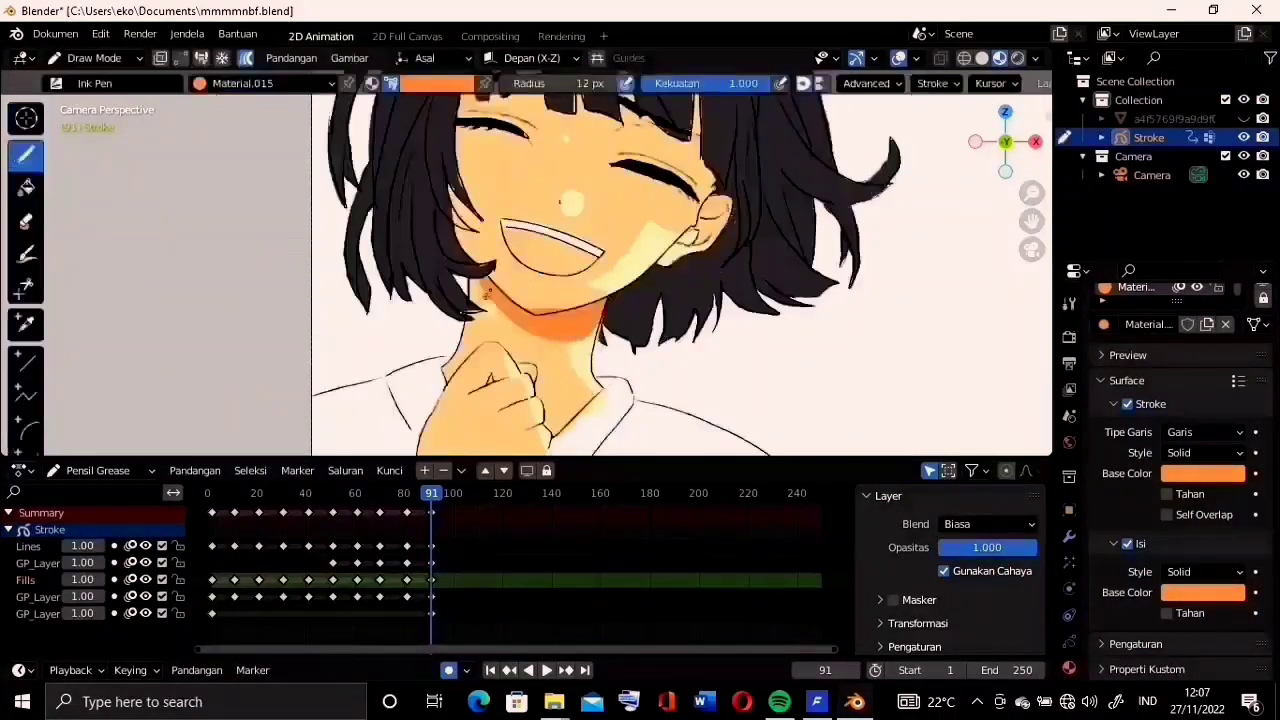
Paint grey shadows onto the shirt with the light grey material
{"action": "scroll", "coordinate": [1170, 400], "scroll_direction": "up", "scroll_amount": 3}
{"action": "left_click", "coordinate": [1135, 376]}
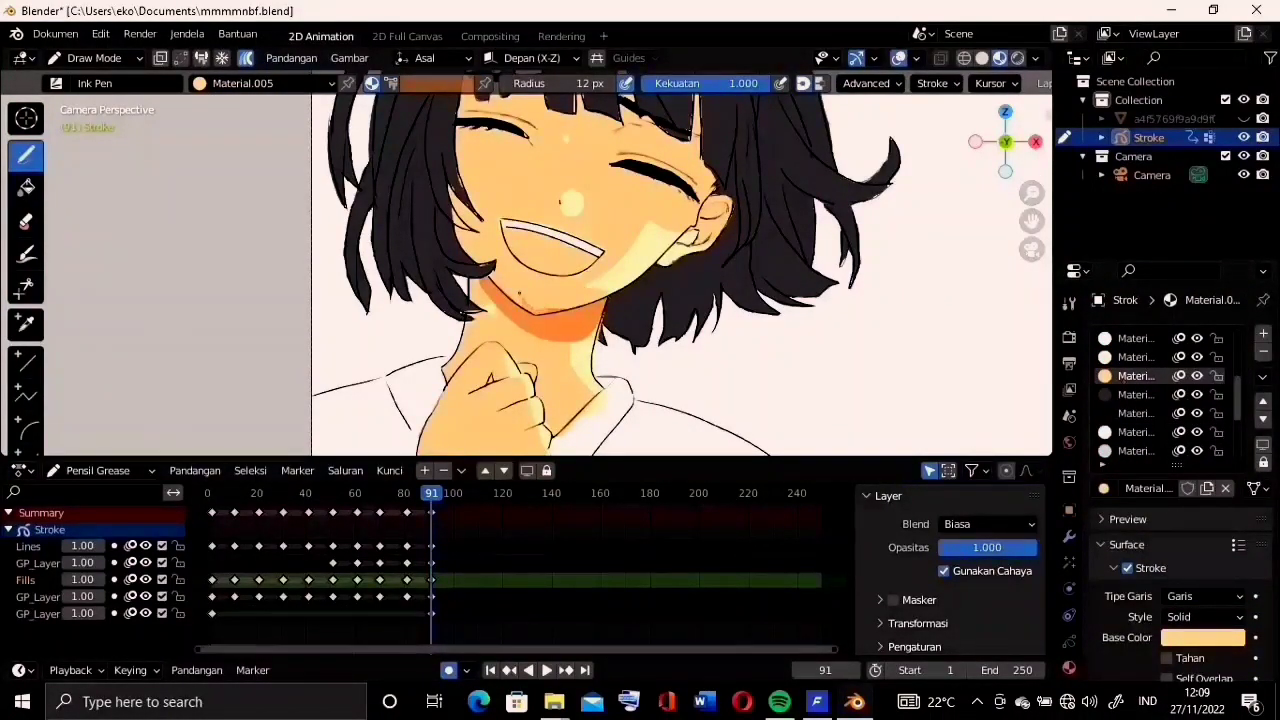
{"action": "left_click", "coordinate": [1135, 451]}
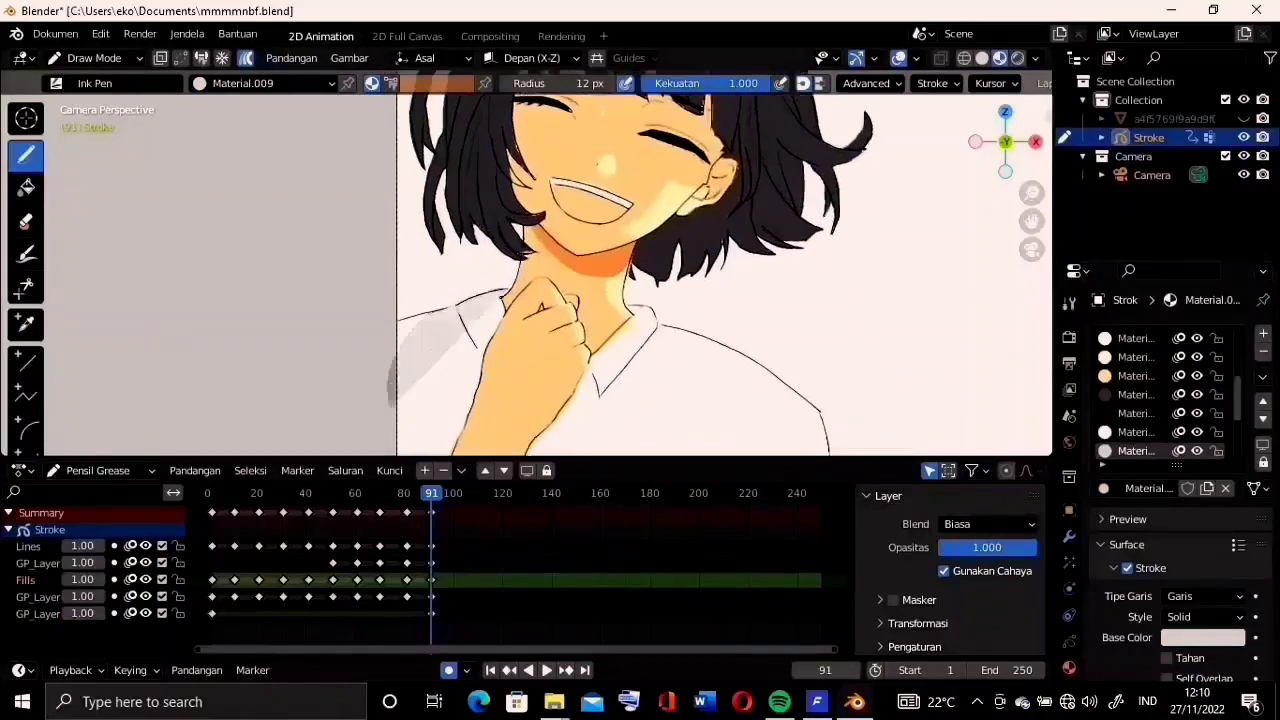
{"action": "left_click_drag", "start_coordinate": [430, 300], "coordinate": [470, 440]}
{"action": "scroll", "coordinate": [700, 280], "scroll_direction": "down", "scroll_amount": 1}
{"action": "left_click_drag", "start_coordinate": [600, 275], "coordinate": [550, 405]}
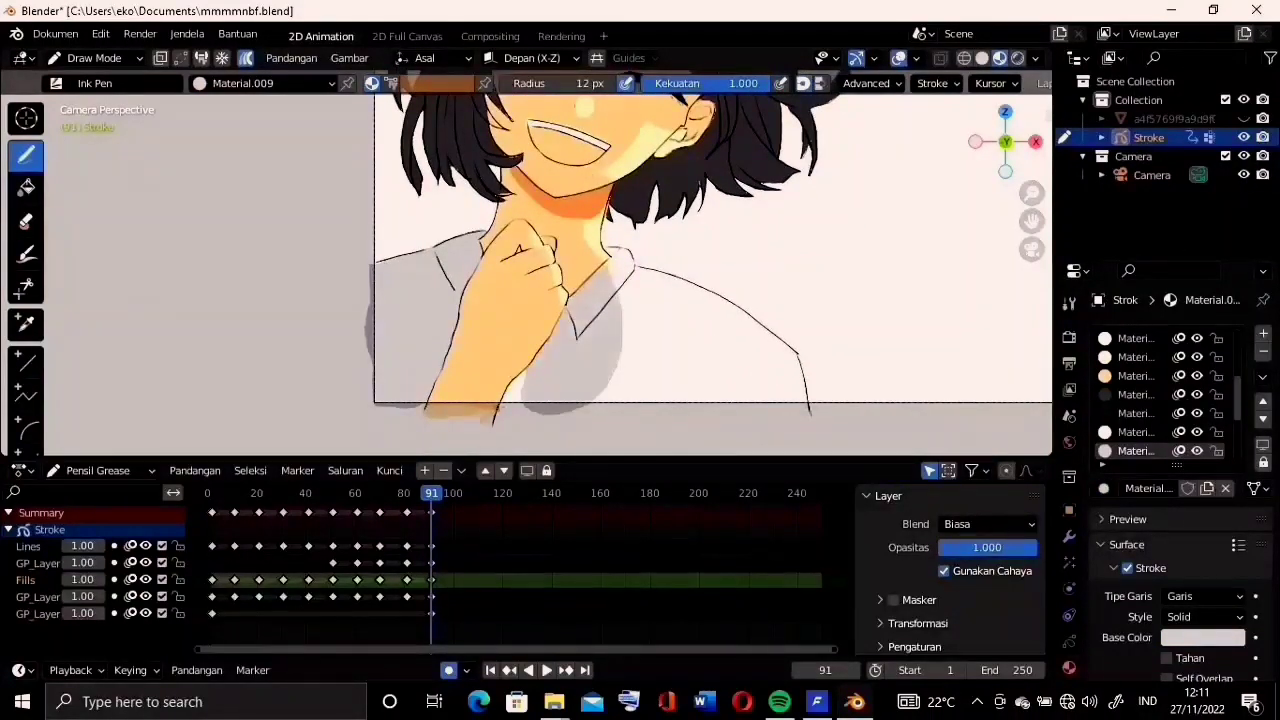
Select Material.008 and bring the whole face into view
{"action": "left_click", "coordinate": [1135, 432]}
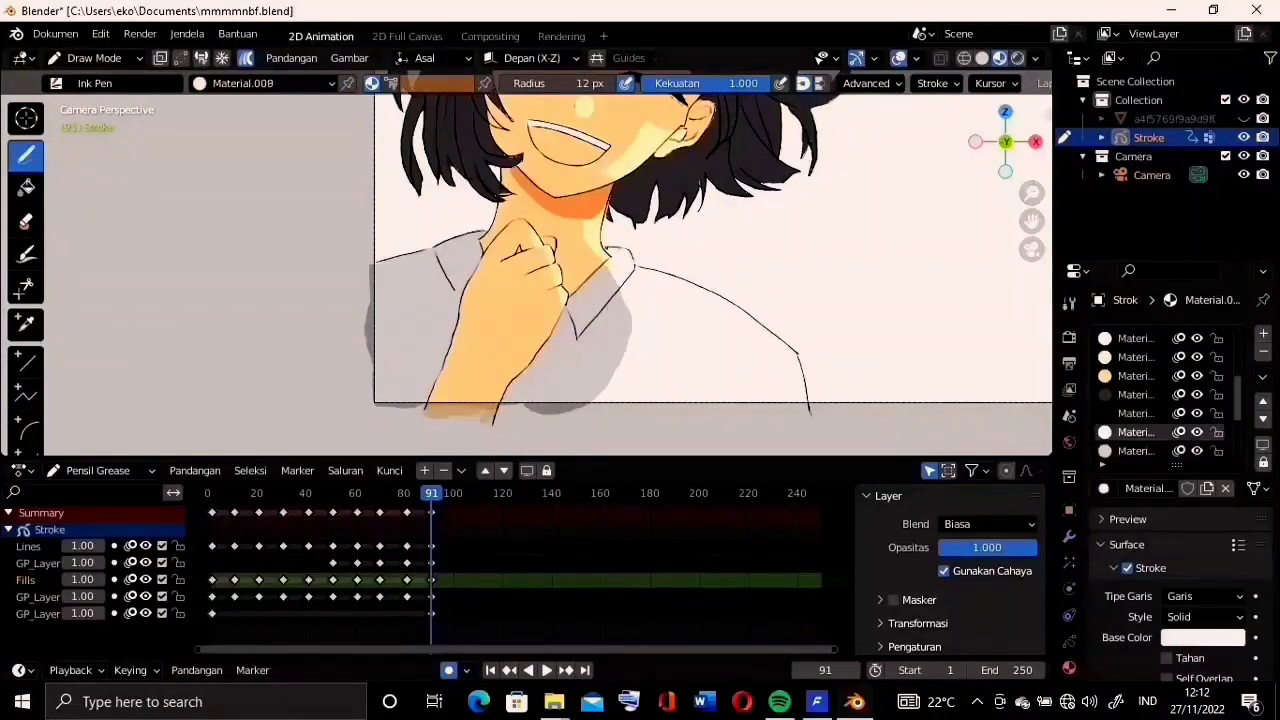
{"action": "middle_click_drag", "start_coordinate": [640, 280], "coordinate": [563, 286], "text": "shift"}
{"action": "middle_click_drag", "start_coordinate": [656, 324], "coordinate": [716, 400], "text": "shift"}
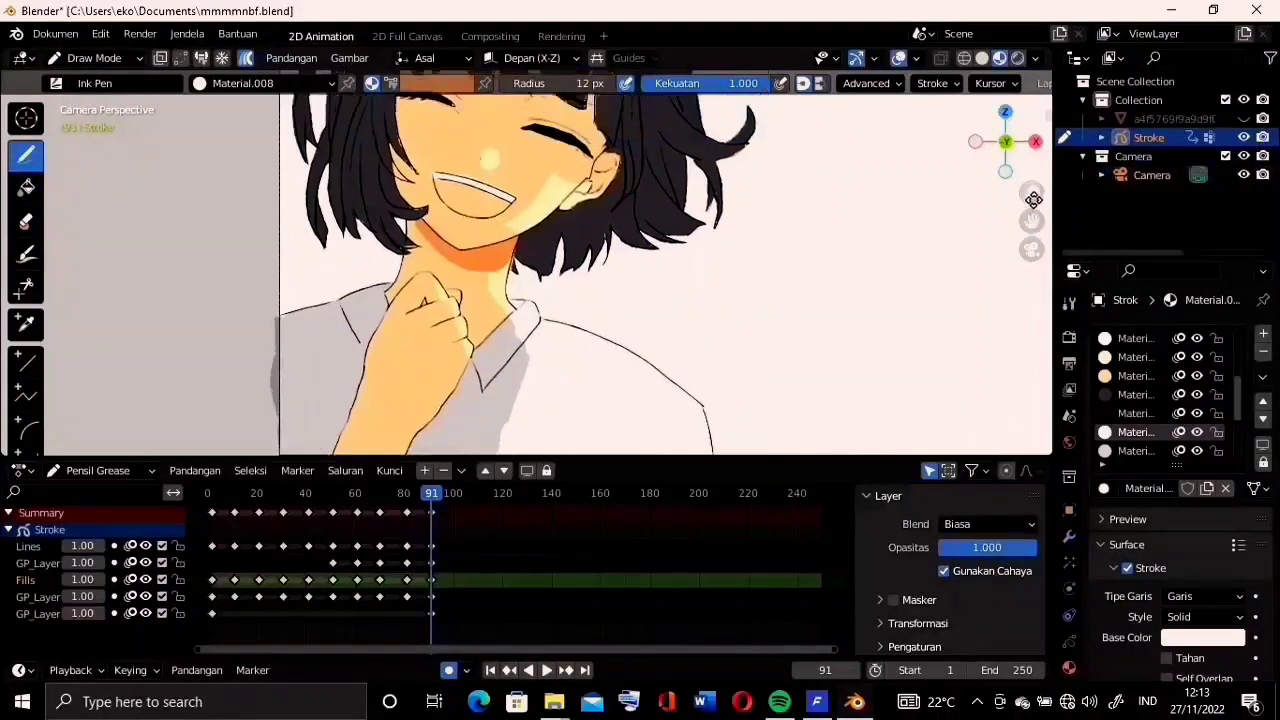
{"action": "scroll", "coordinate": [716, 400], "scroll_direction": "down", "scroll_amount": 1}
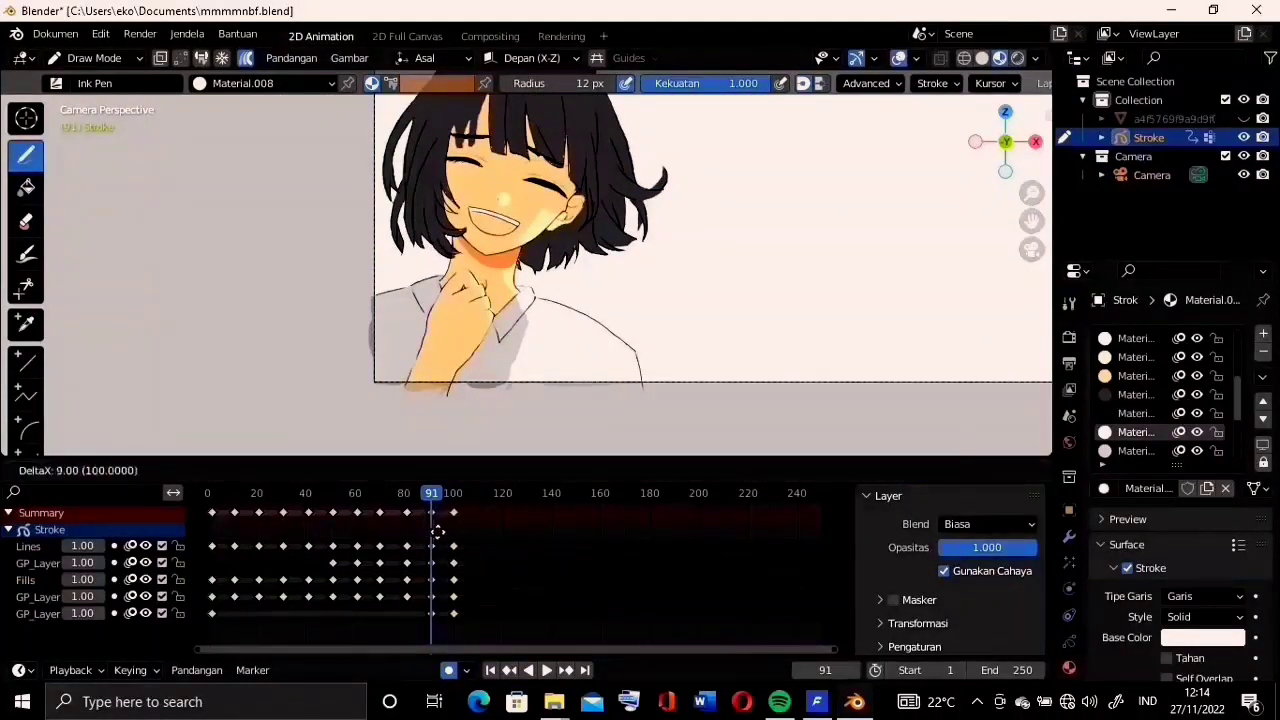
Zoom into the face and fill frame 91's open mouth with the new red Material.016
{"action": "key", "text": "i"}
{"action": "left_click", "coordinate": [350, 523]}
{"action": "scroll", "coordinate": [524, 183], "scroll_direction": "up", "scroll_amount": 2}
{"action": "scroll", "coordinate": [524, 183], "scroll_direction": "up", "scroll_amount": 3}
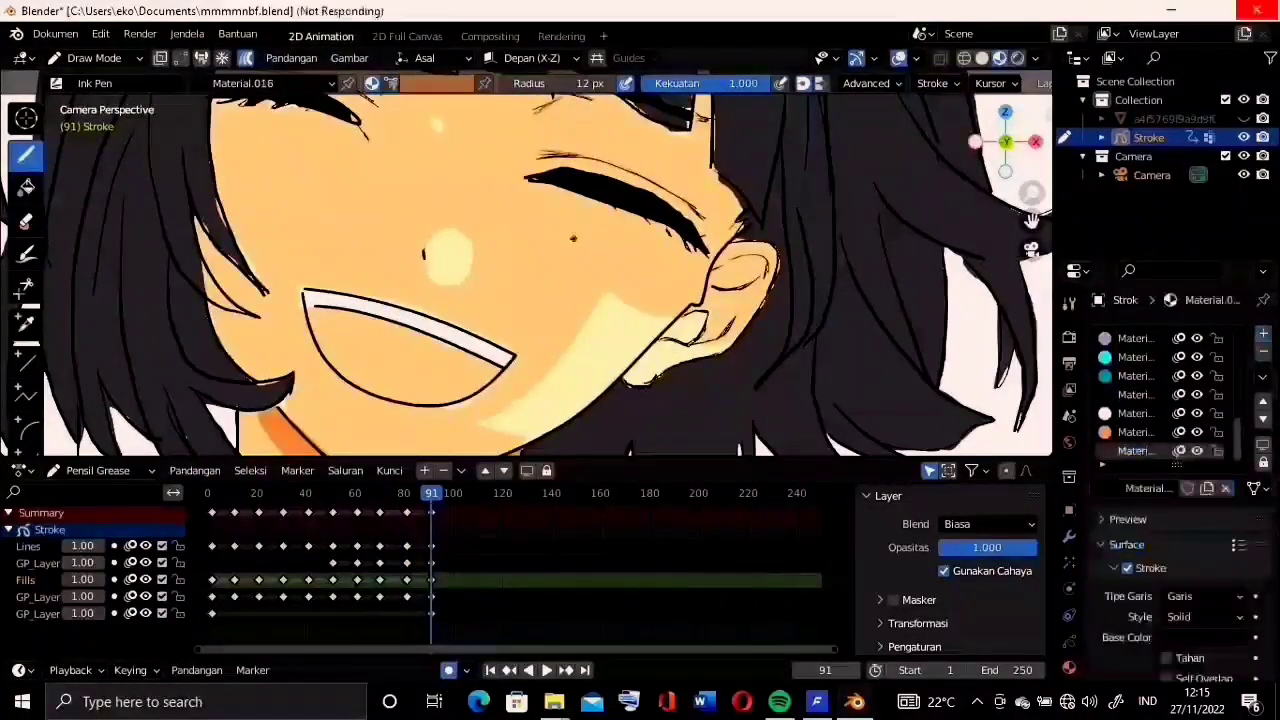
{"action": "left_click", "coordinate": [437, 83]}
{"action": "left_click", "coordinate": [440, 322]}
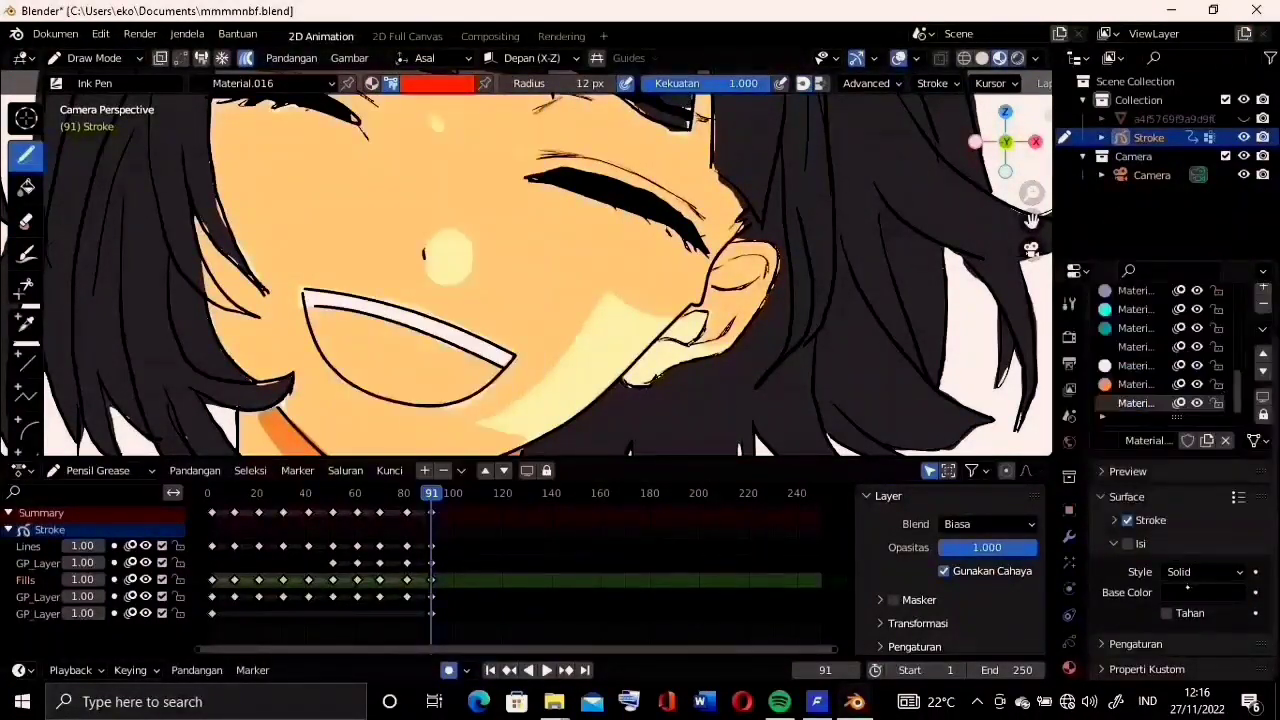
{"action": "left_click", "coordinate": [1200, 586]}
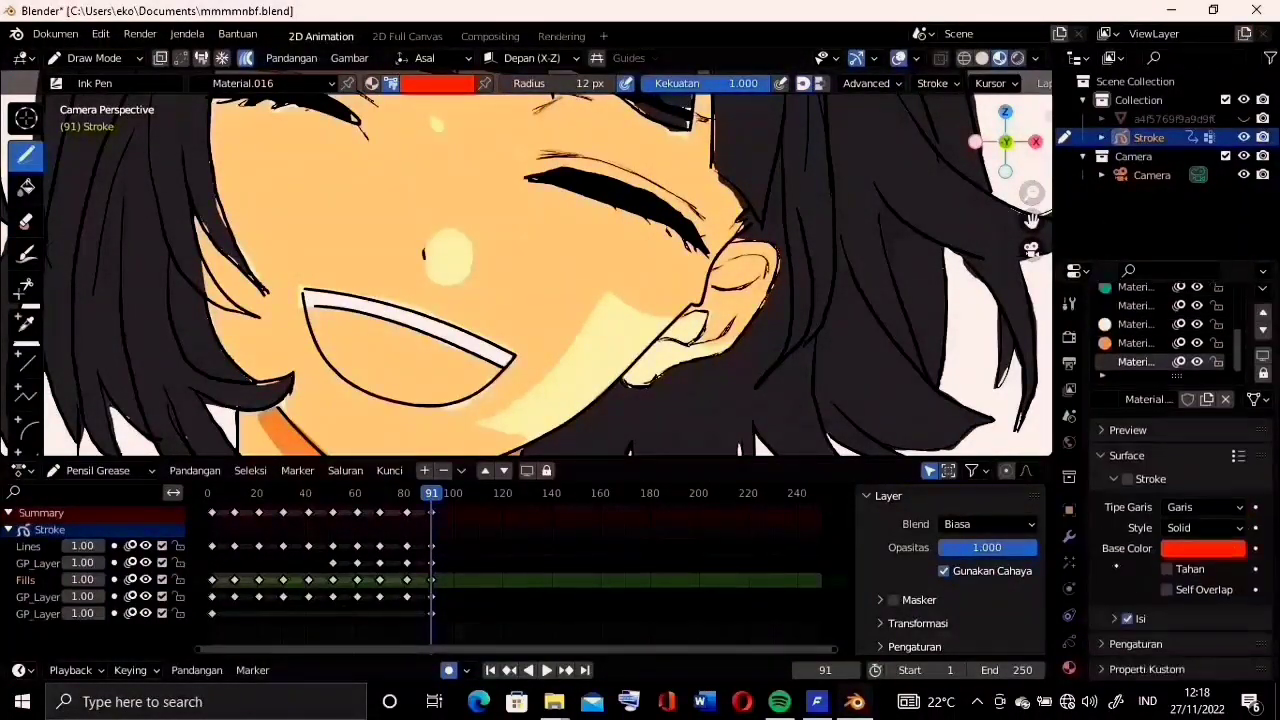
{"action": "left_click_drag", "start_coordinate": [320, 315], "coordinate": [480, 390]}
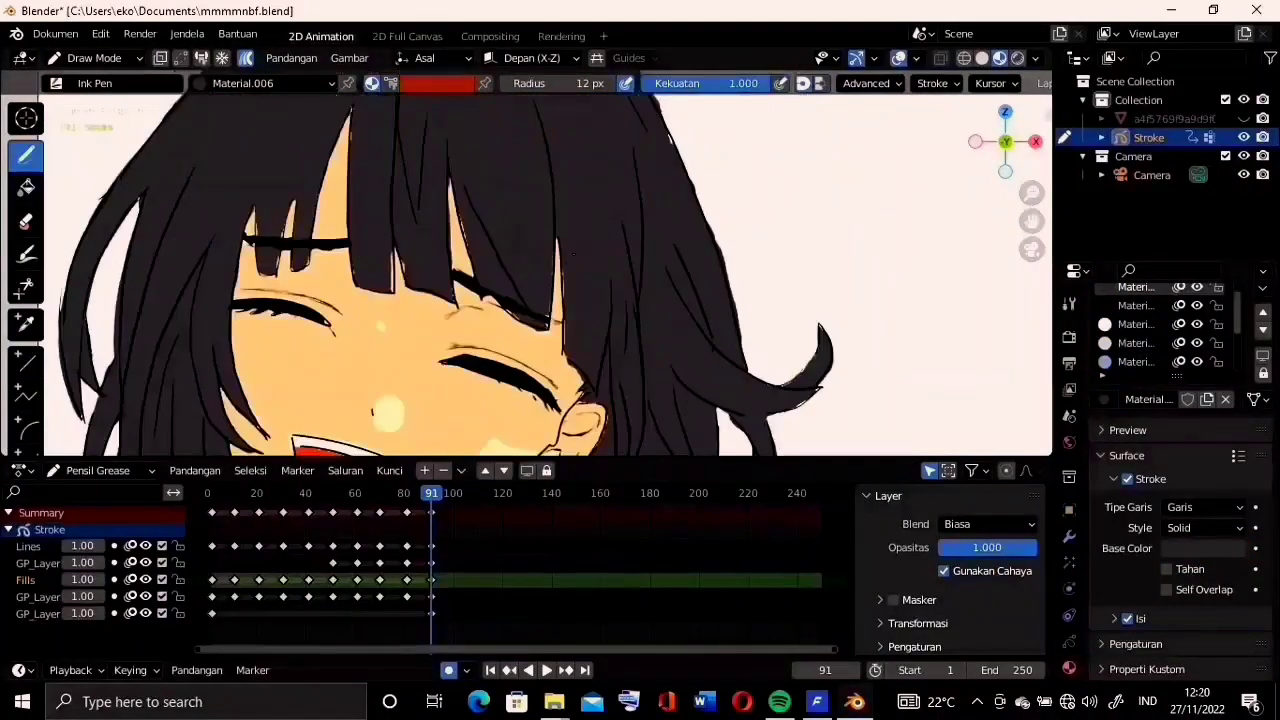
Duplicate the selected keyframes to frame 99 and move the playhead to frame 99
{"action": "key", "text": "shift+d"}
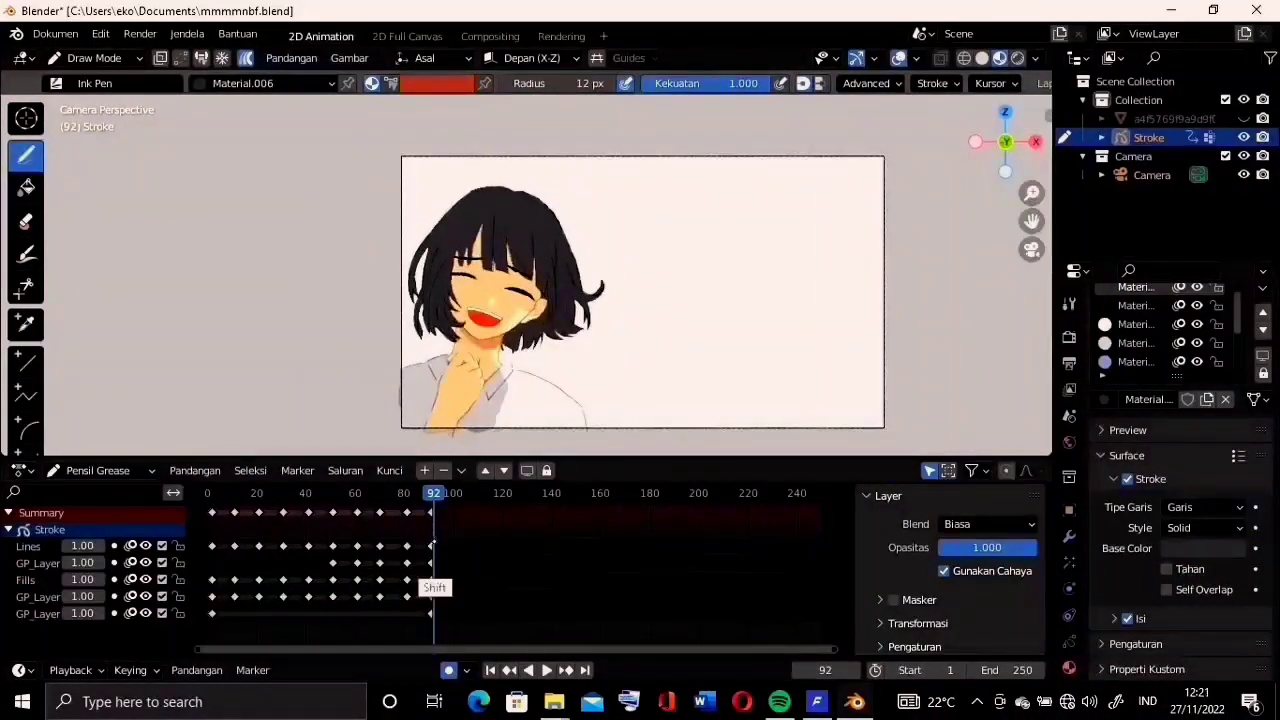
{"action": "left_click", "coordinate": [447, 521]}
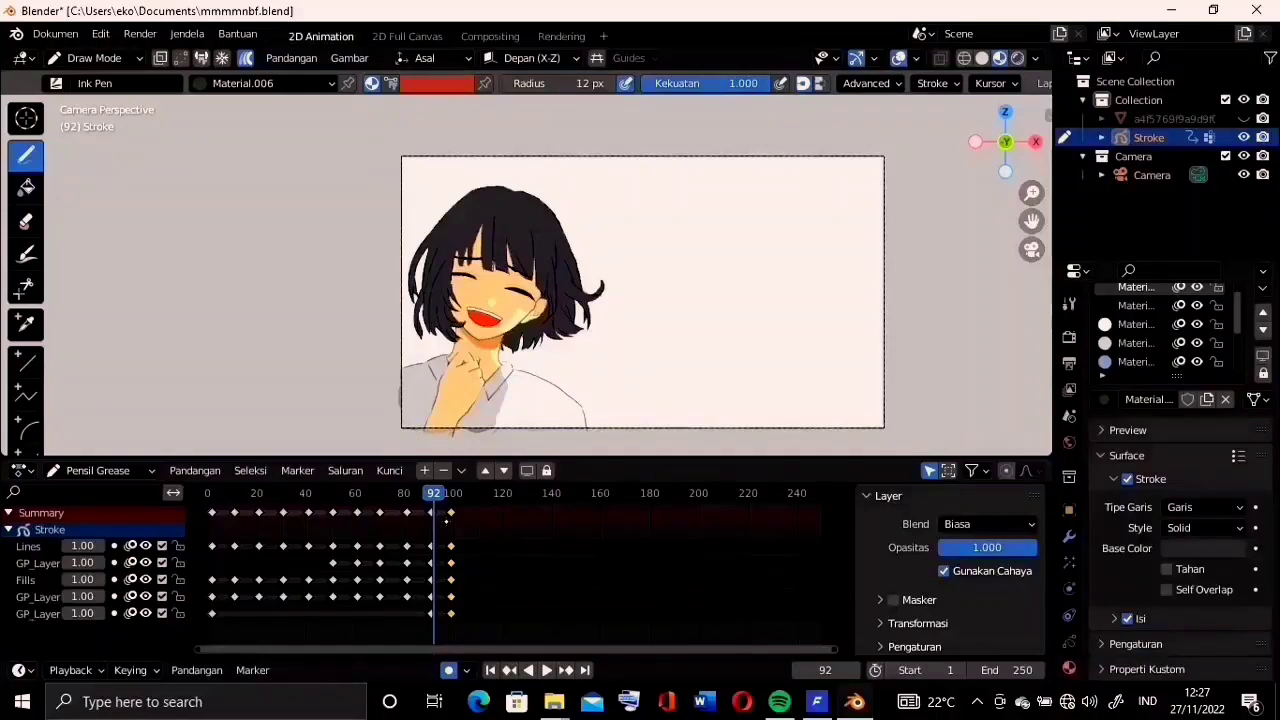
{"action": "left_click", "coordinate": [449, 518]}
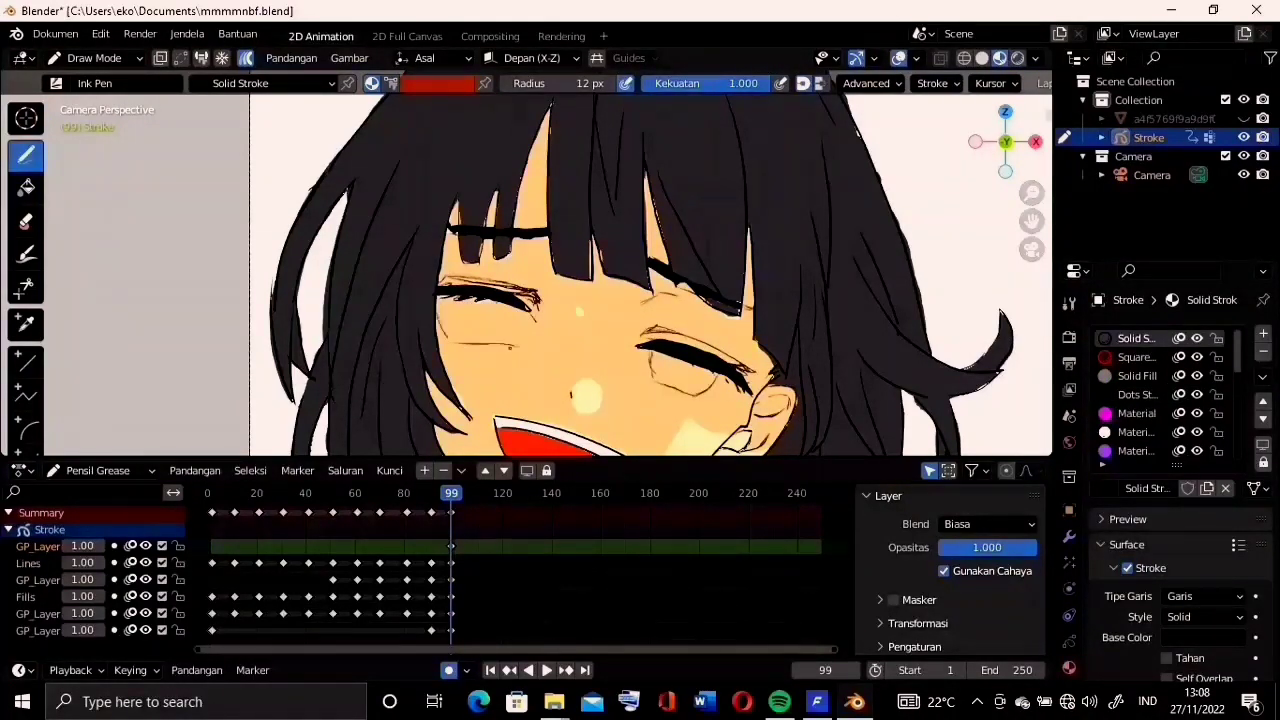
Hide the Lines layer and start an Images as Planes import
{"action": "left_click", "coordinate": [146, 563]}
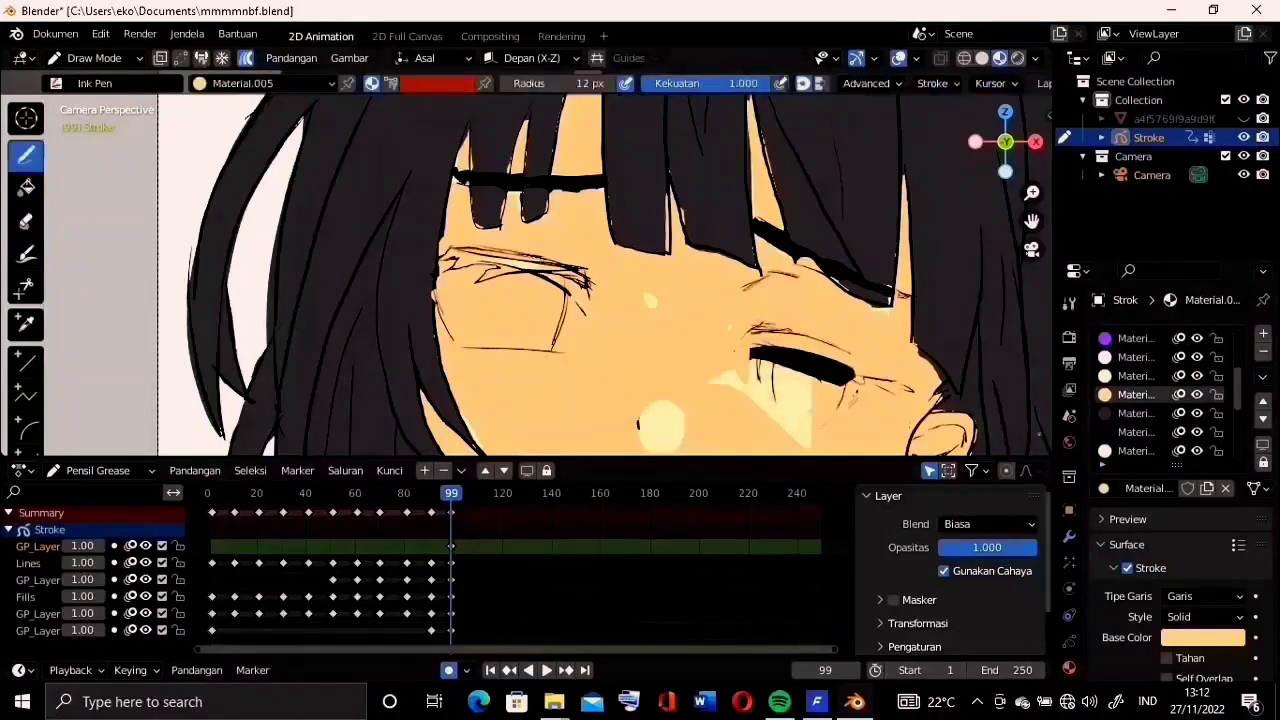
{"action": "left_click", "coordinate": [46, 38]}
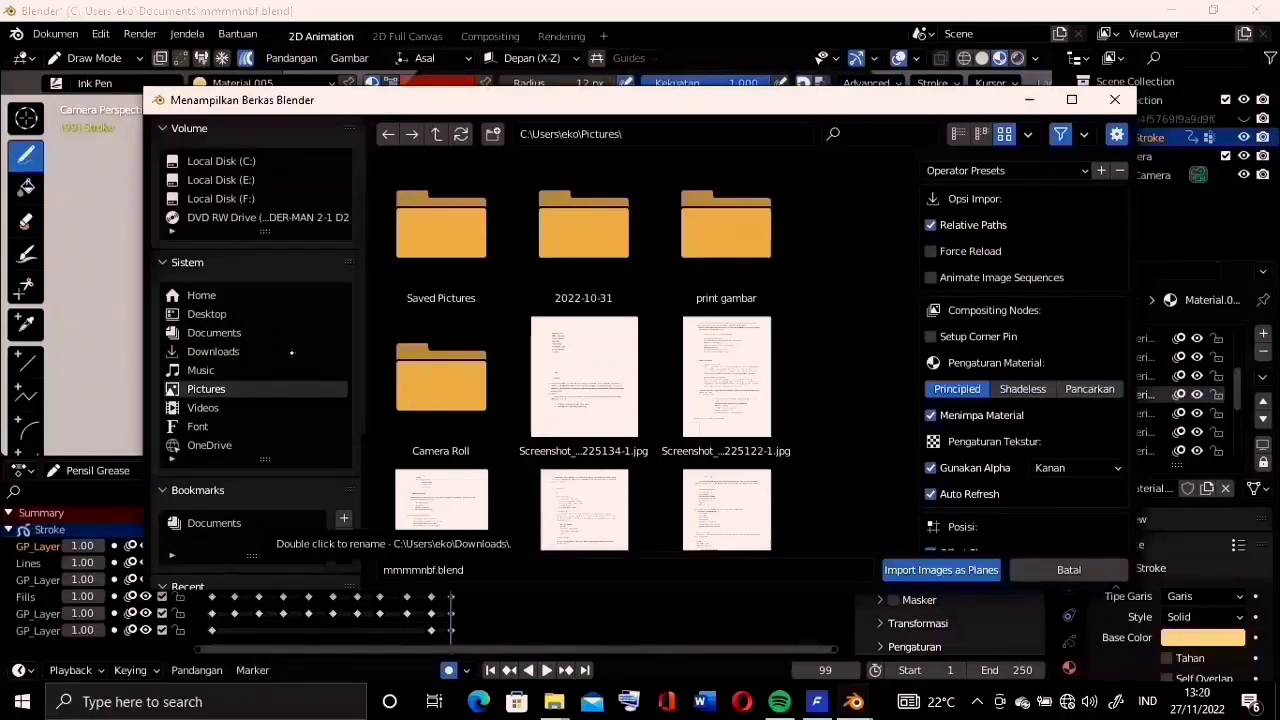
Open the Saved Pictures folder to choose the reference image for import
{"action": "double_click", "coordinate": [441, 230]}
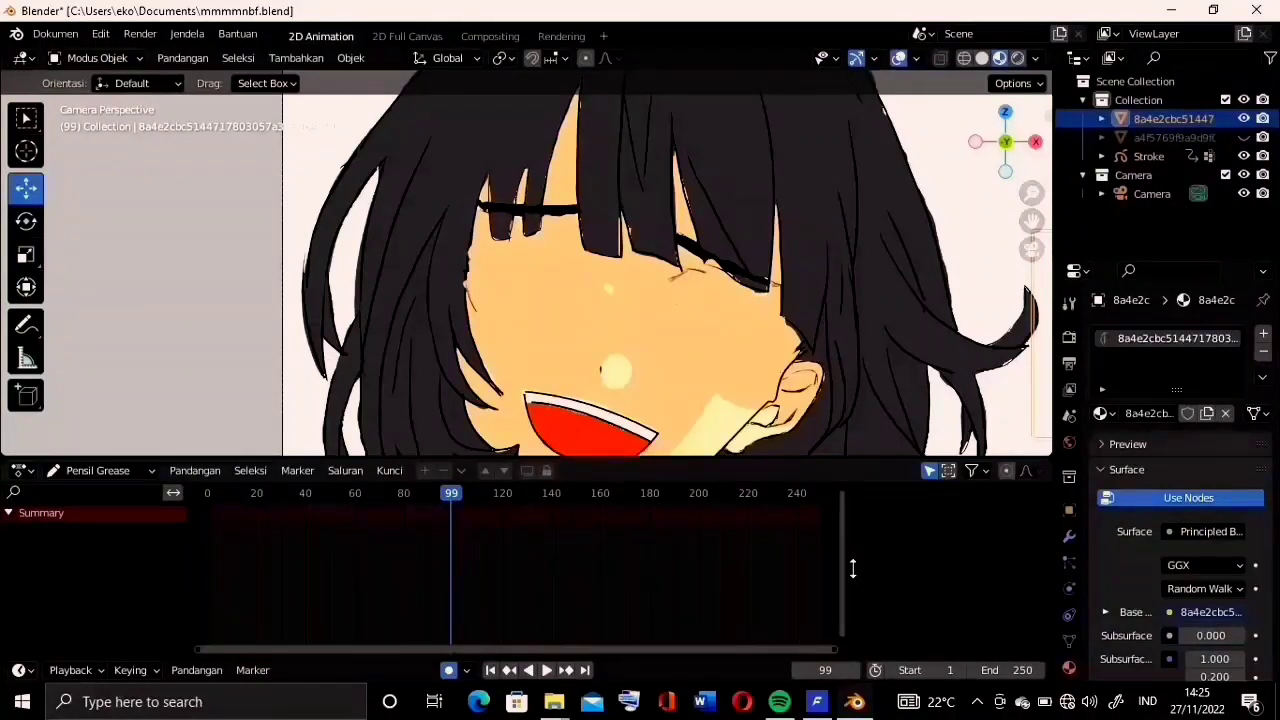
Zoom out and scale the eye reference sheet to about 1.15 beside the face
{"action": "scroll", "coordinate": [820, 368], "scroll_direction": "down", "scroll_amount": 4}
{"action": "key", "text": "s"}
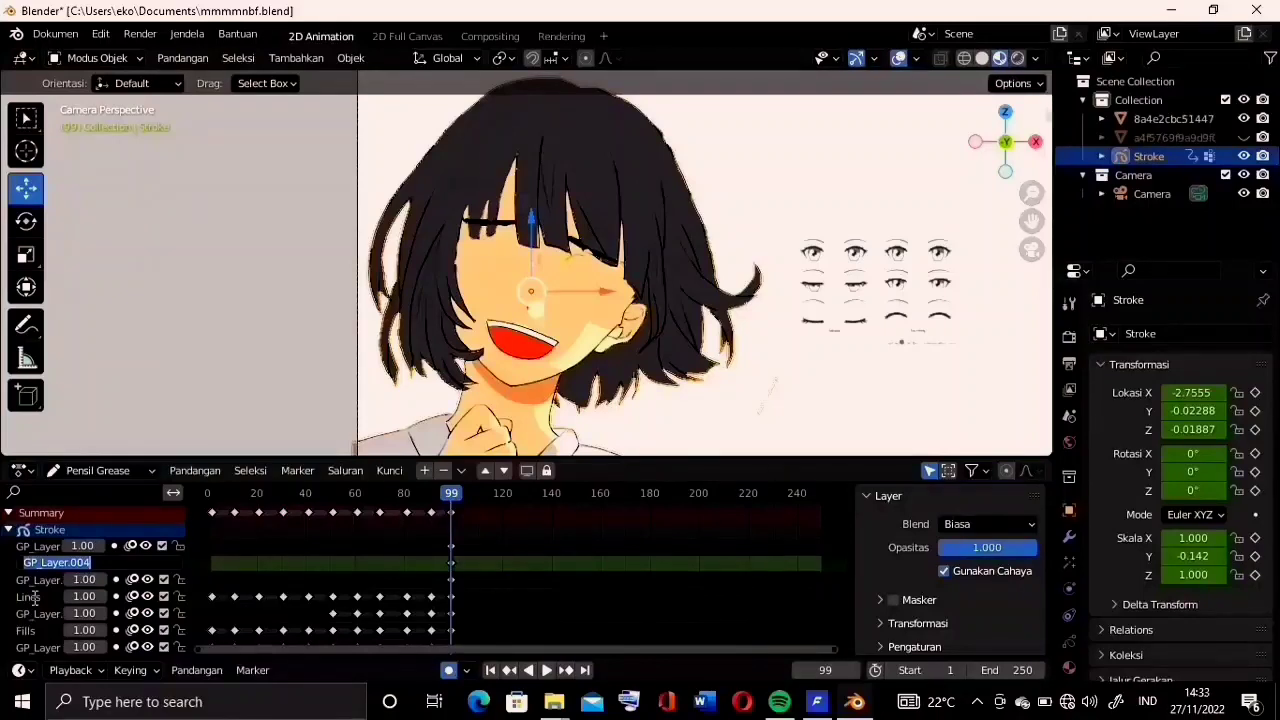
Rename the two new layers to 'eyes' and 'stroe eyes', back in Draw Mode
{"action": "key", "text": "ctrl+Tab"}
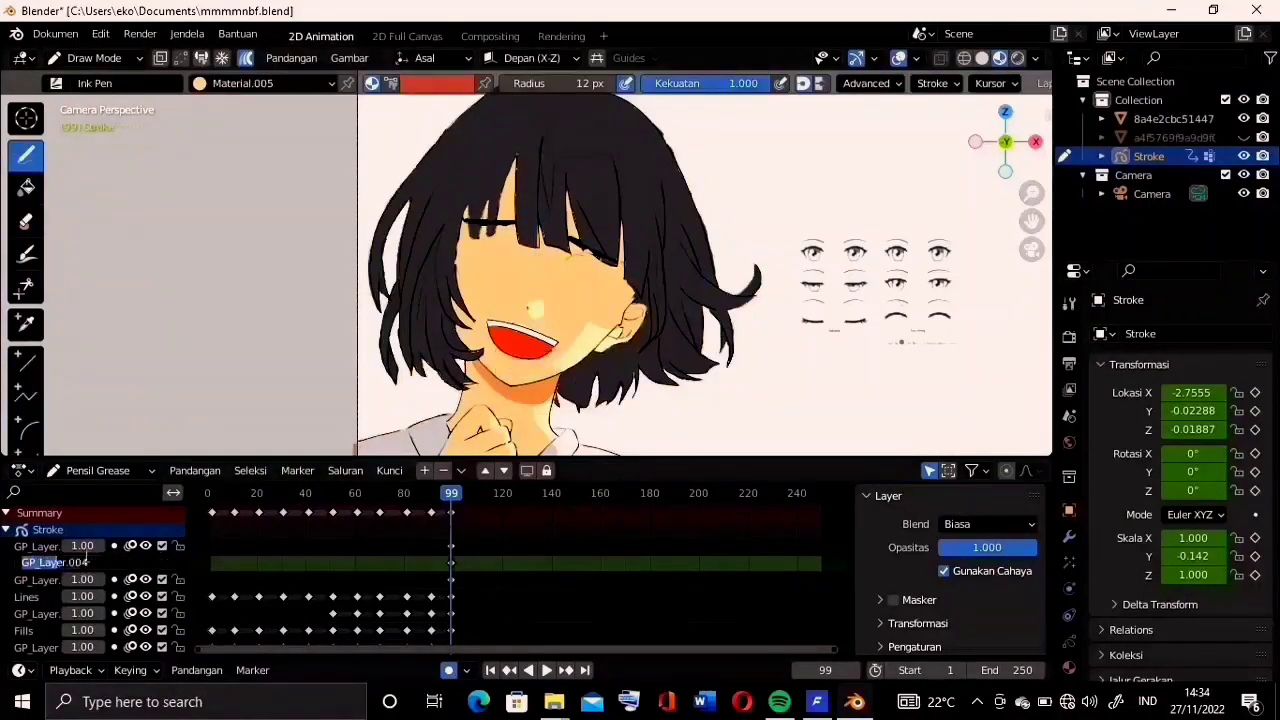
{"action": "type", "text": "eyes"}
{"action": "key", "text": "Return"}
{"action": "double_click", "coordinate": [35, 546]}
{"action": "type", "text": "stroe eyes"}
{"action": "key", "text": "Return"}
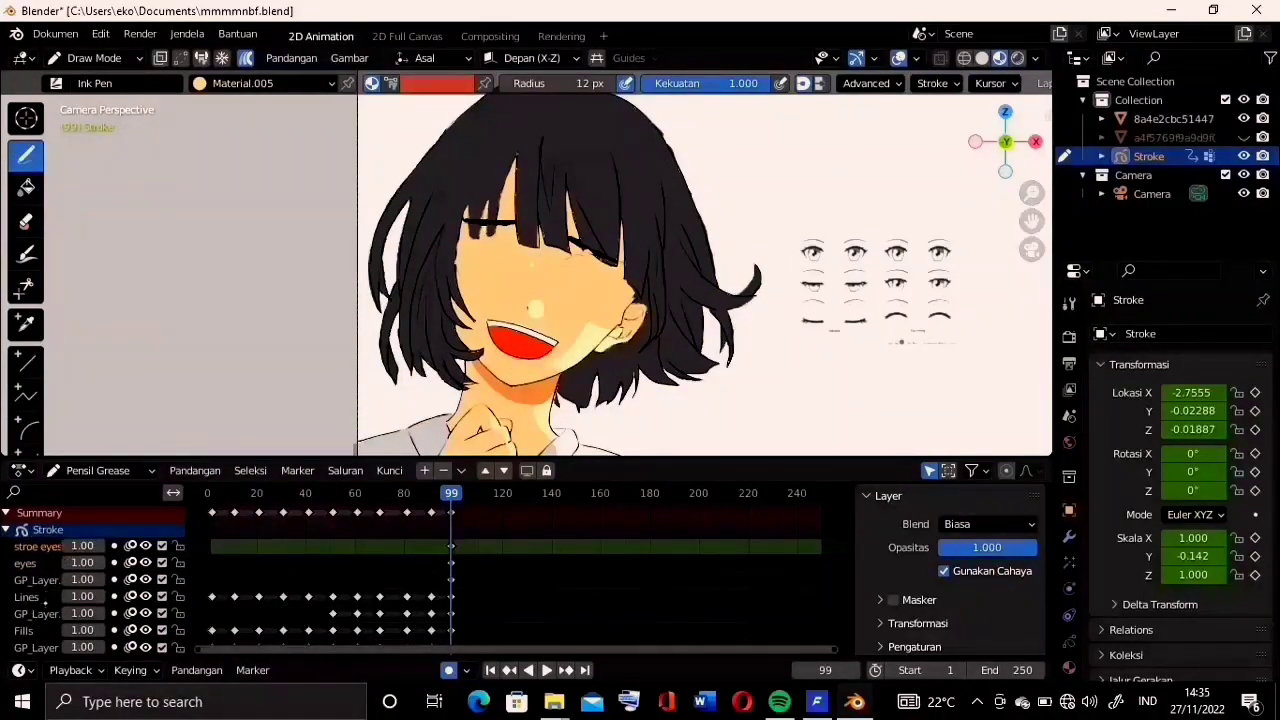